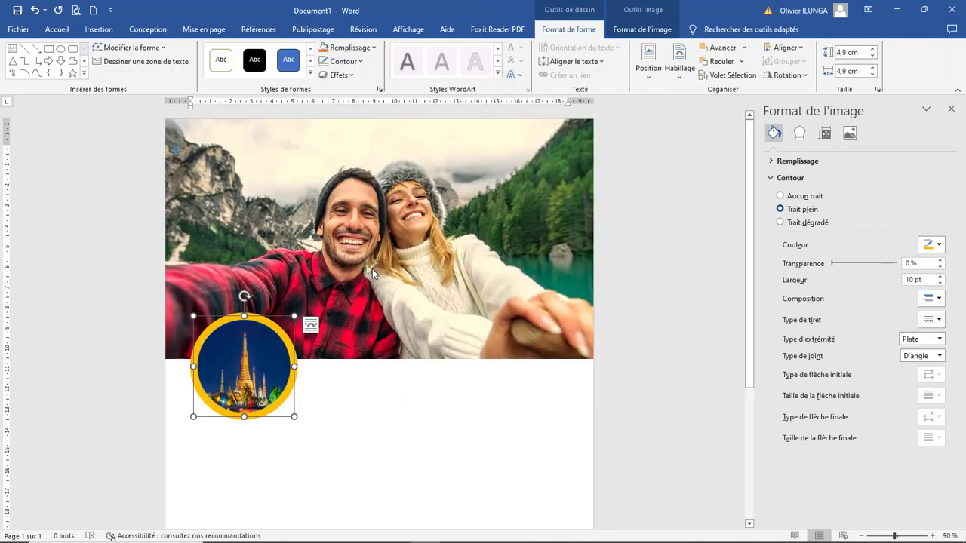
Step: Create a new blank document, Document1, to start the travel photo design
{"action": "left_click", "coordinate": [639, 30]}
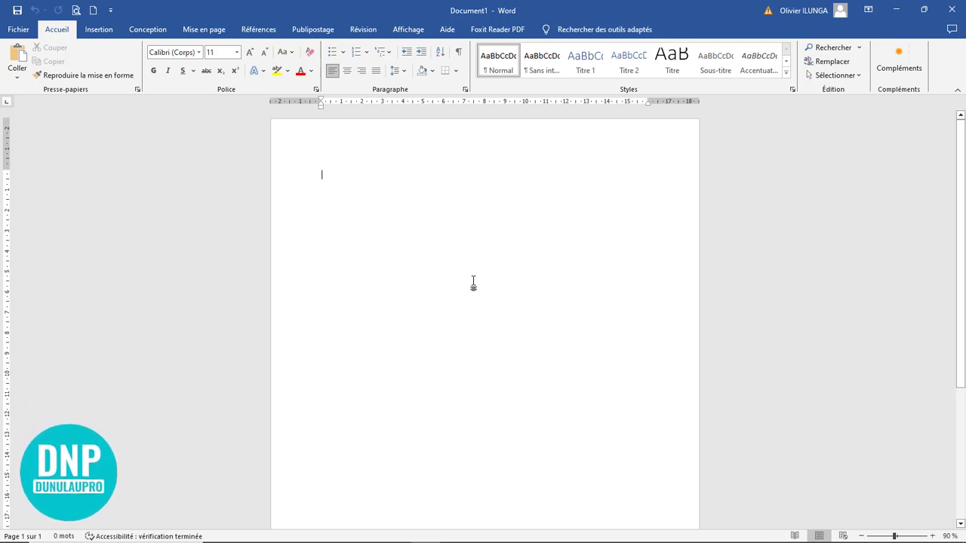
Step: Apply the Étroites margin preset, 1,27 cm on every side, to the page
{"action": "left_click", "coordinate": [208, 30]}
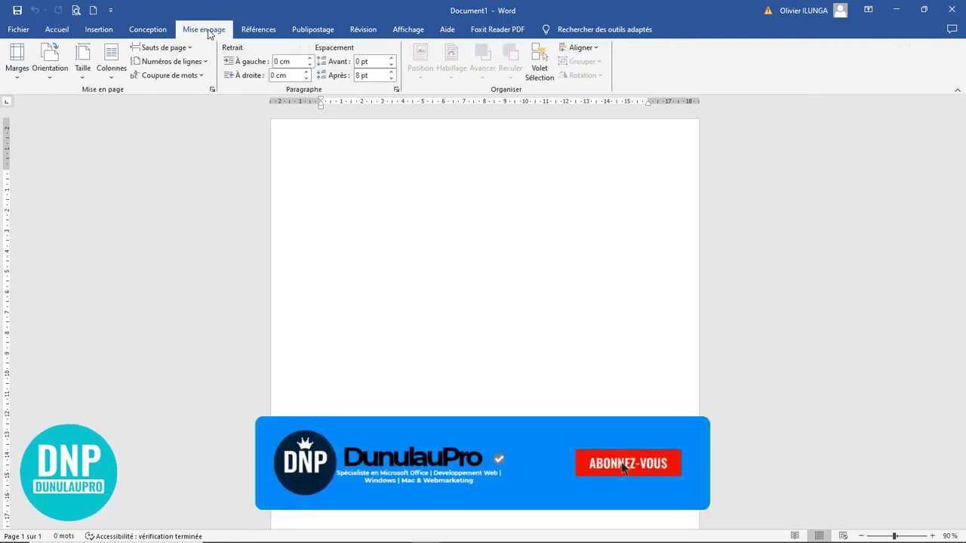
{"action": "left_click", "coordinate": [17, 75]}
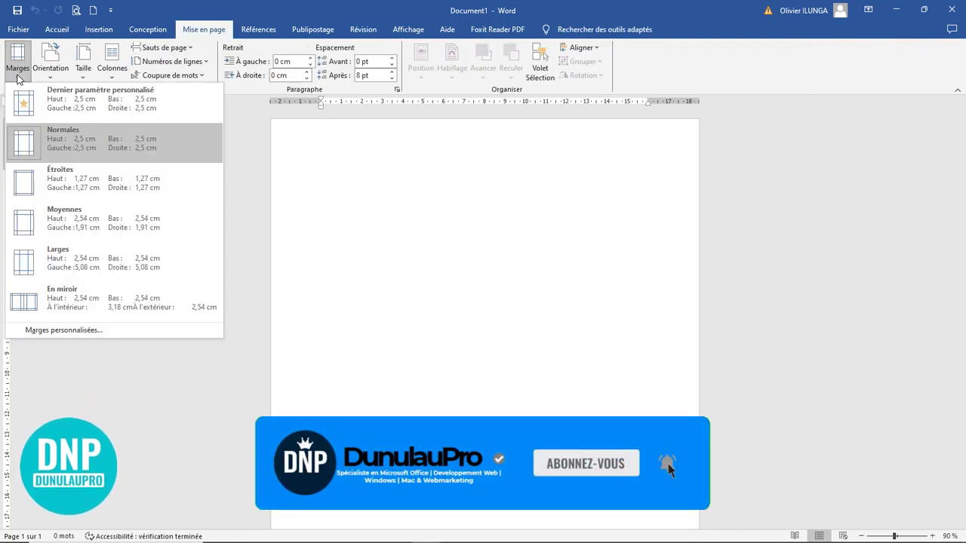
{"action": "left_click", "coordinate": [101, 187]}
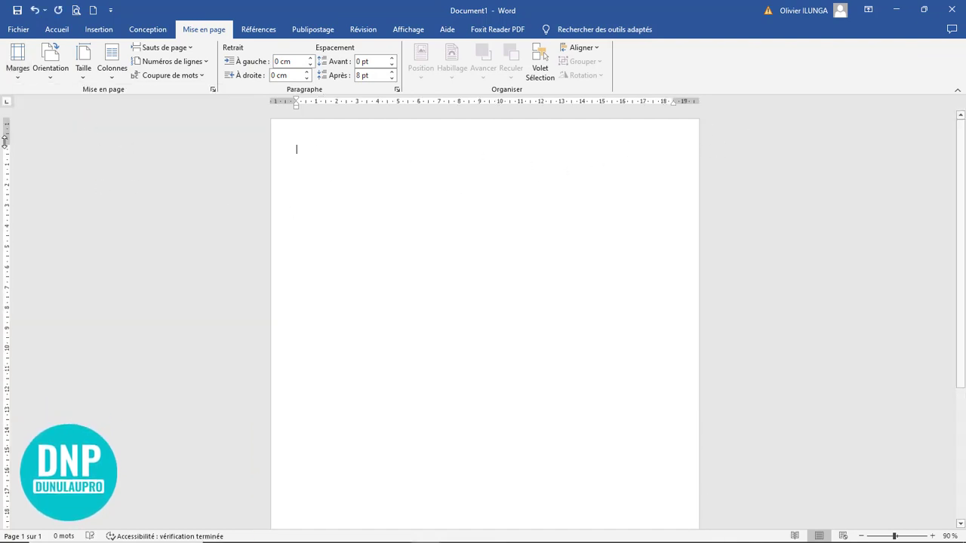
{"action": "left_click_drag", "start_coordinate": [5, 141], "coordinate": [5, 141]}
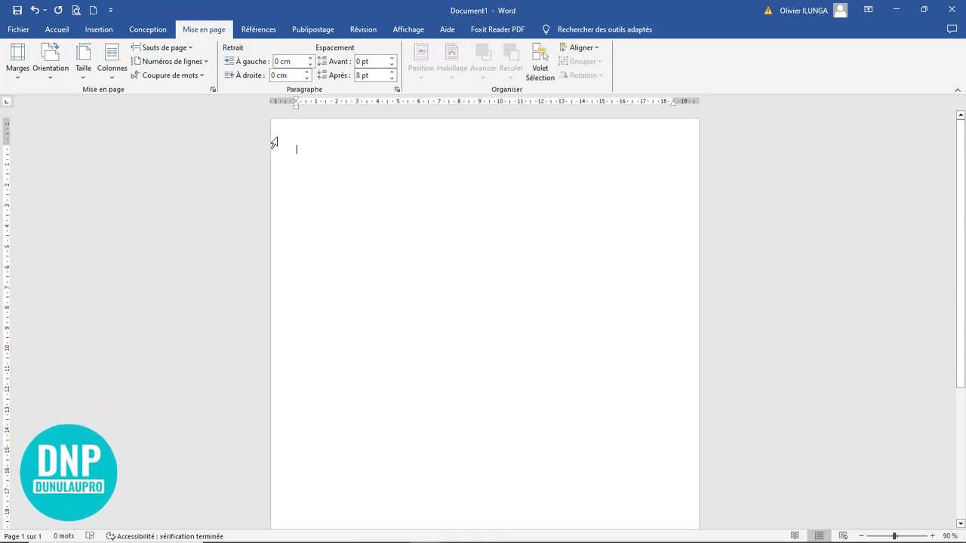
Step: Draw a blue rectangle across the top of the page, 20,97 cm wide and 11,43 cm tall
{"action": "left_click", "coordinate": [98, 31]}
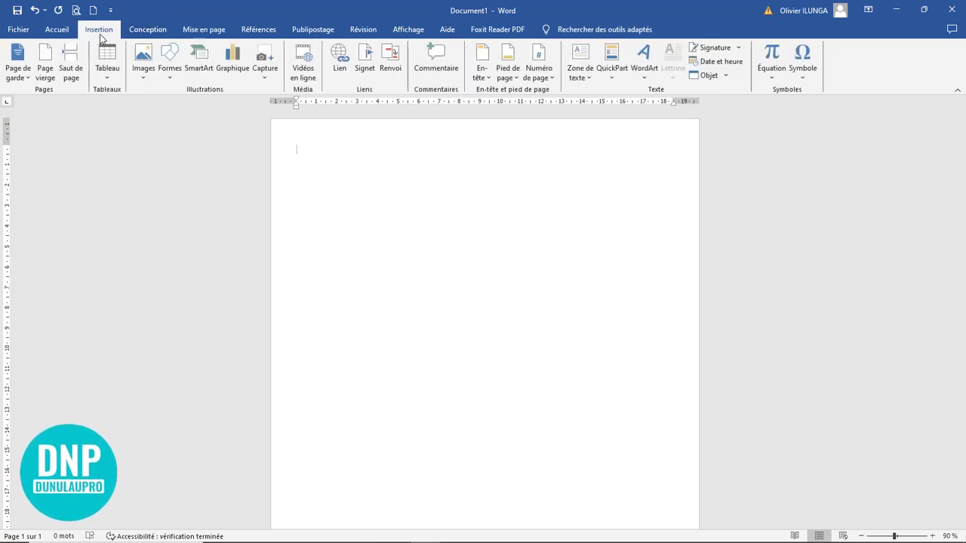
{"action": "left_click", "coordinate": [173, 72]}
{"action": "left_click", "coordinate": [191, 103]}
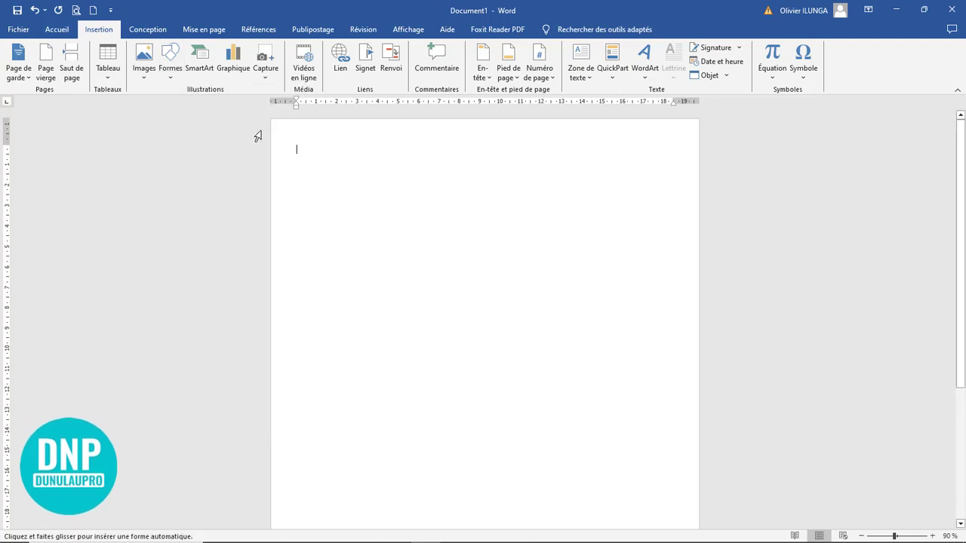
{"action": "left_click_drag", "start_coordinate": [271, 118], "coordinate": [698, 368]}
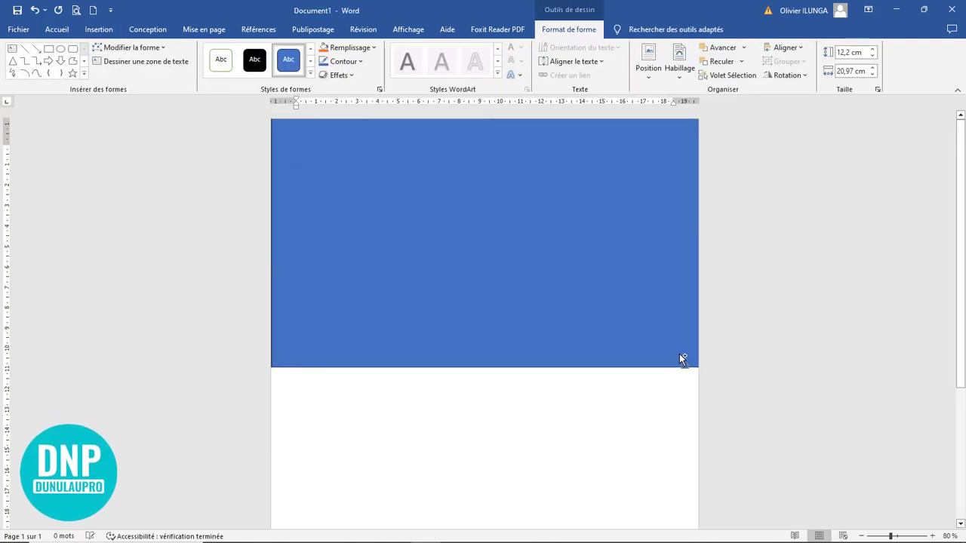
{"action": "scroll", "coordinate": [675, 357], "scroll_direction": "down", "scroll_amount": 6, "text": "ctrl"}
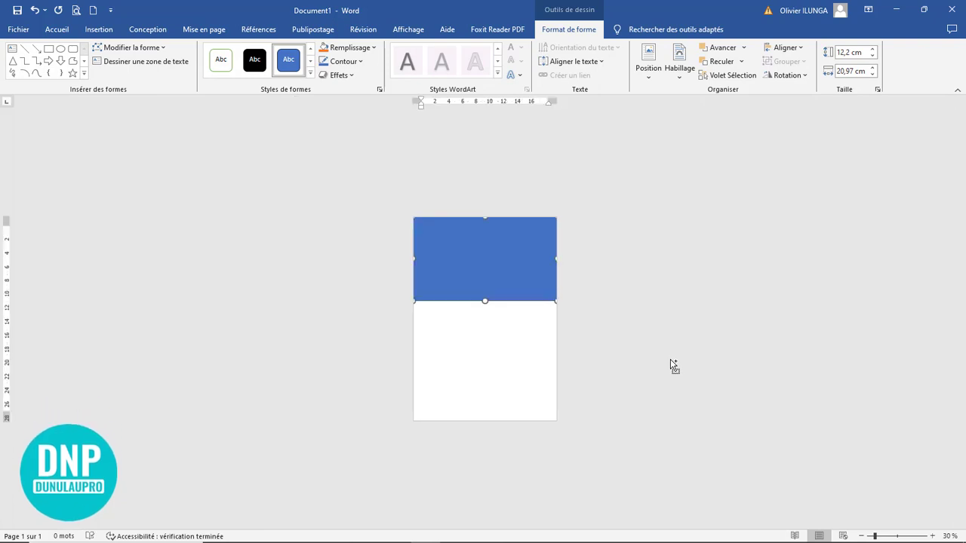
{"action": "scroll", "coordinate": [670, 359], "scroll_direction": "up", "scroll_amount": 2, "text": "ctrl"}
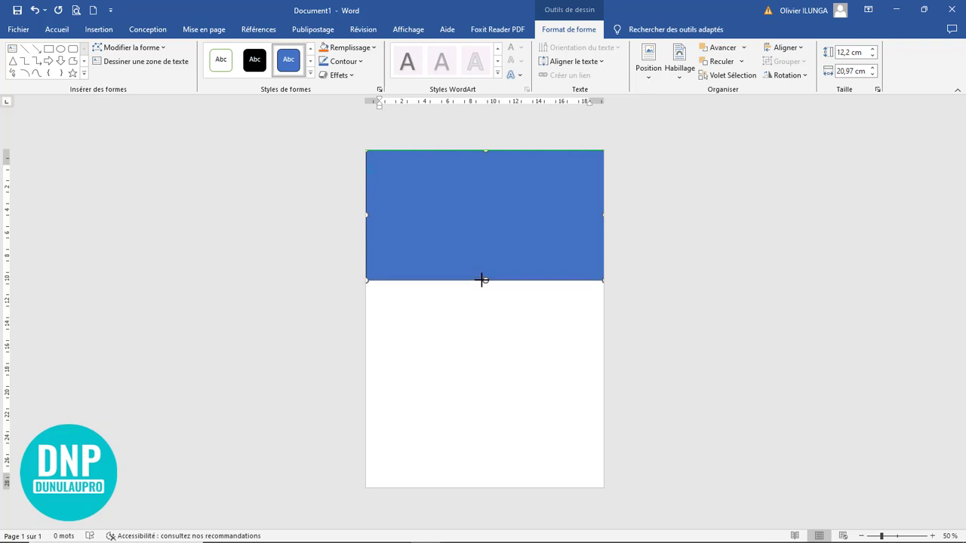
{"action": "left_click_drag", "start_coordinate": [481, 280], "coordinate": [483, 281]}
{"action": "right_click", "coordinate": [475, 199]}
{"action": "left_click", "coordinate": [526, 162]}
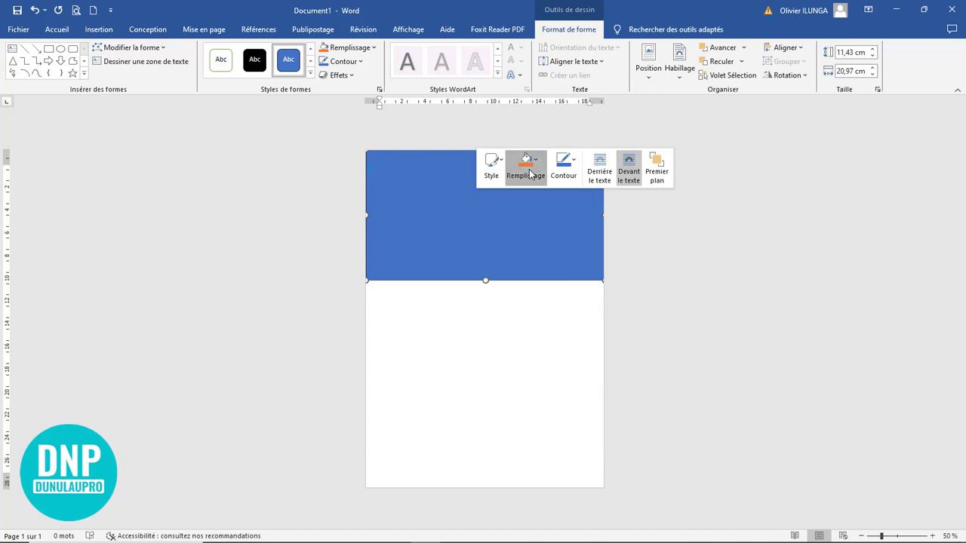
{"action": "left_click", "coordinate": [550, 344]}
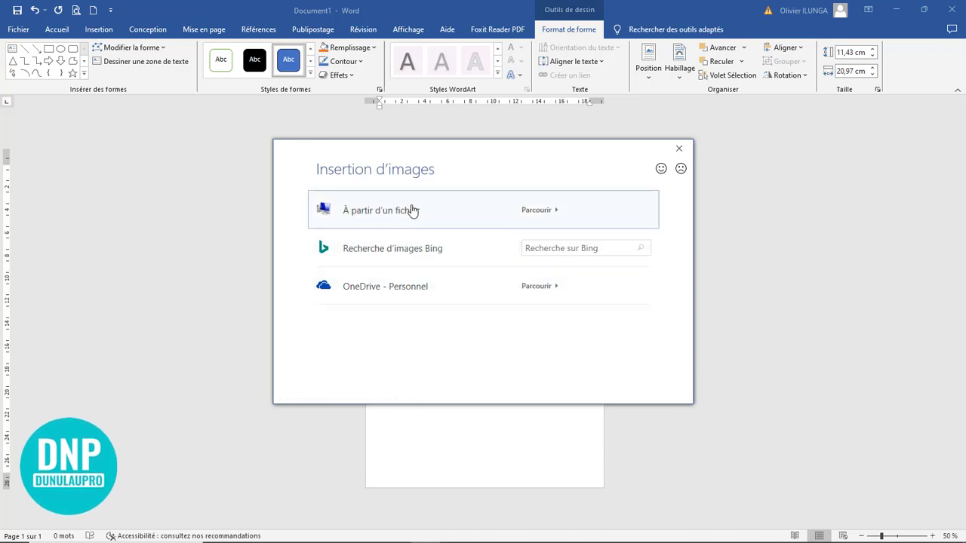
{"action": "left_click", "coordinate": [467, 209]}
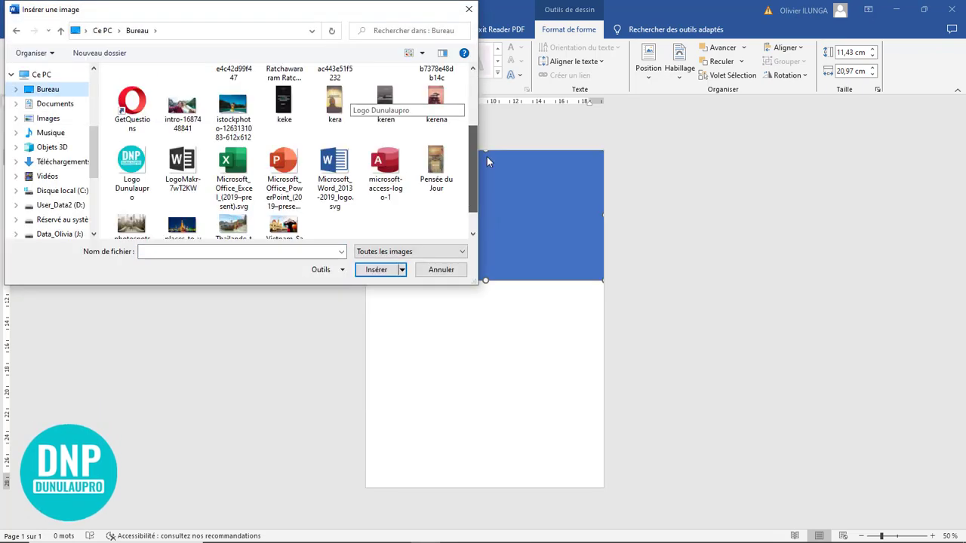
{"action": "left_click", "coordinate": [182, 108]}
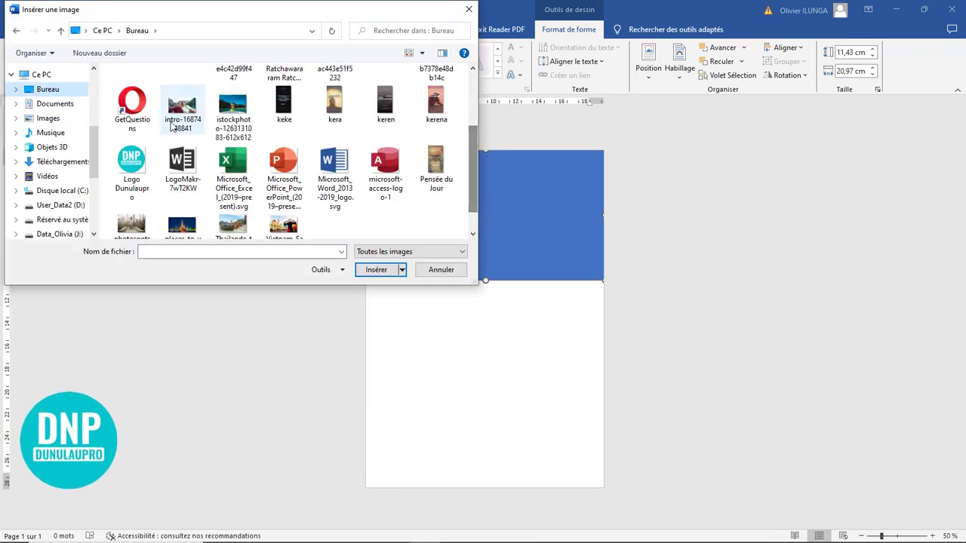
{"action": "left_click", "coordinate": [377, 270]}
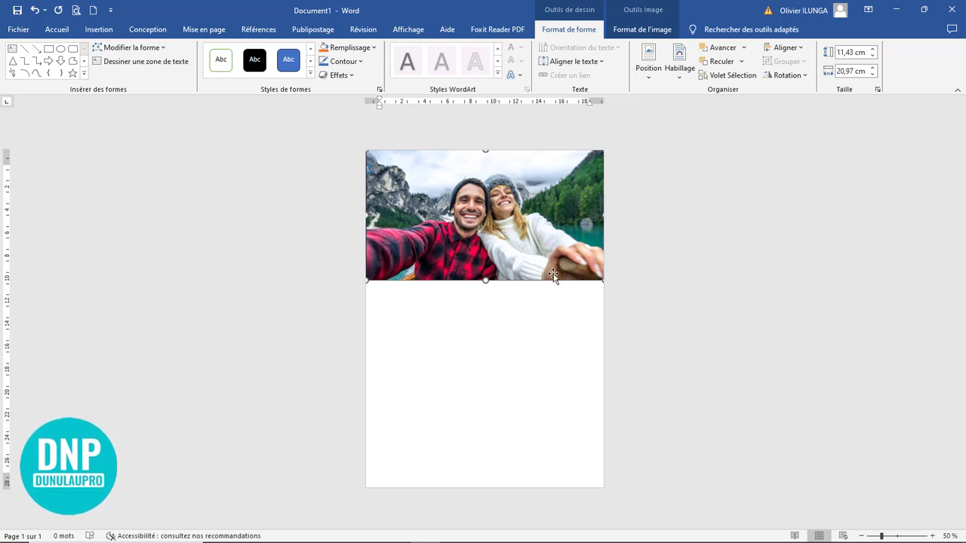
Step: Crop the header photo with Remplir so it fills its frame
{"action": "scroll", "coordinate": [618, 309], "scroll_direction": "up", "scroll_amount": 4}
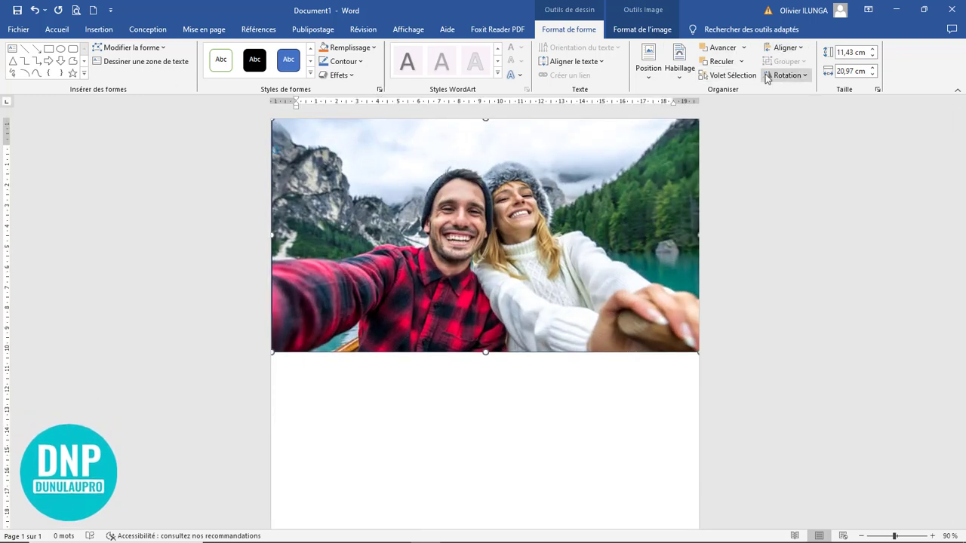
{"action": "left_click", "coordinate": [642, 30]}
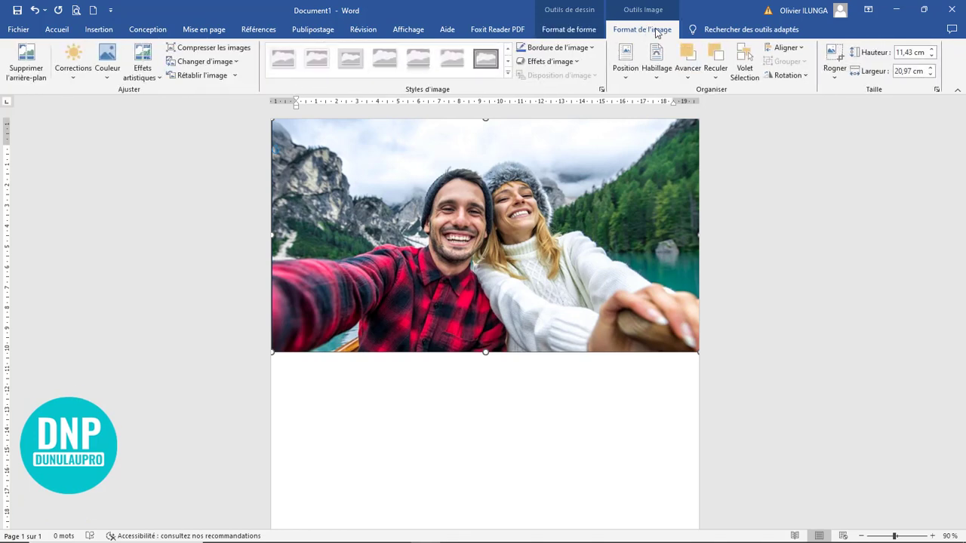
{"action": "left_click", "coordinate": [835, 73]}
{"action": "left_click", "coordinate": [854, 136]}
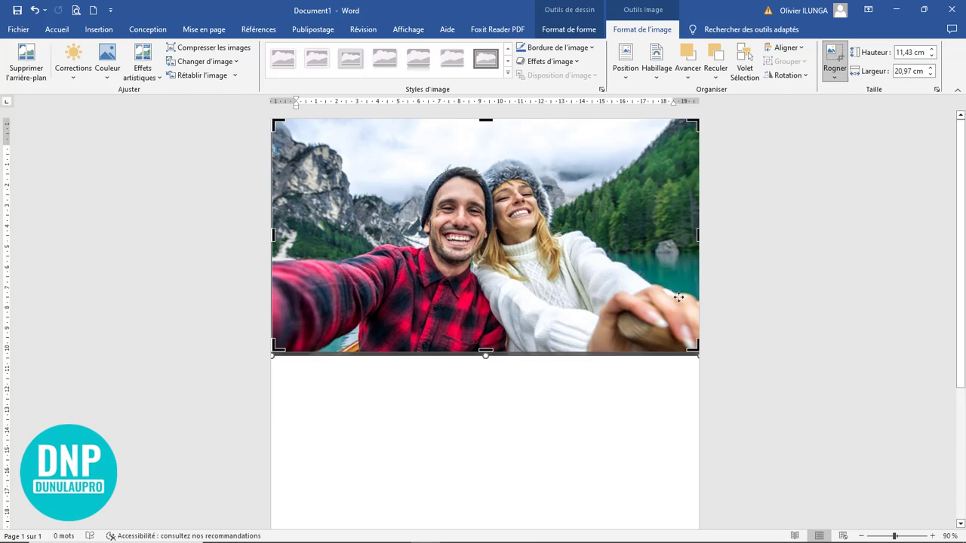
{"action": "left_click", "coordinate": [739, 283]}
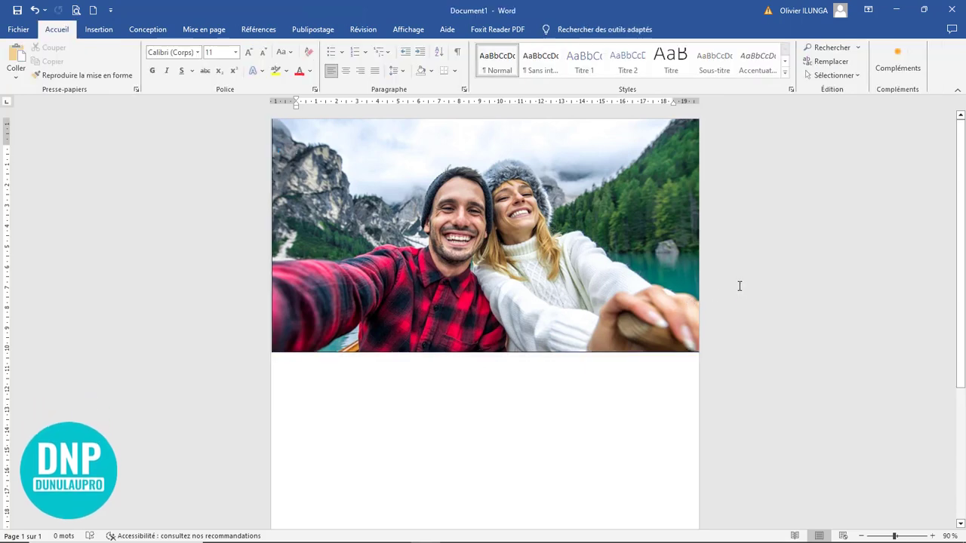
Step: Stretch the header photo down to 11,78 cm tall
{"action": "left_click", "coordinate": [427, 291]}
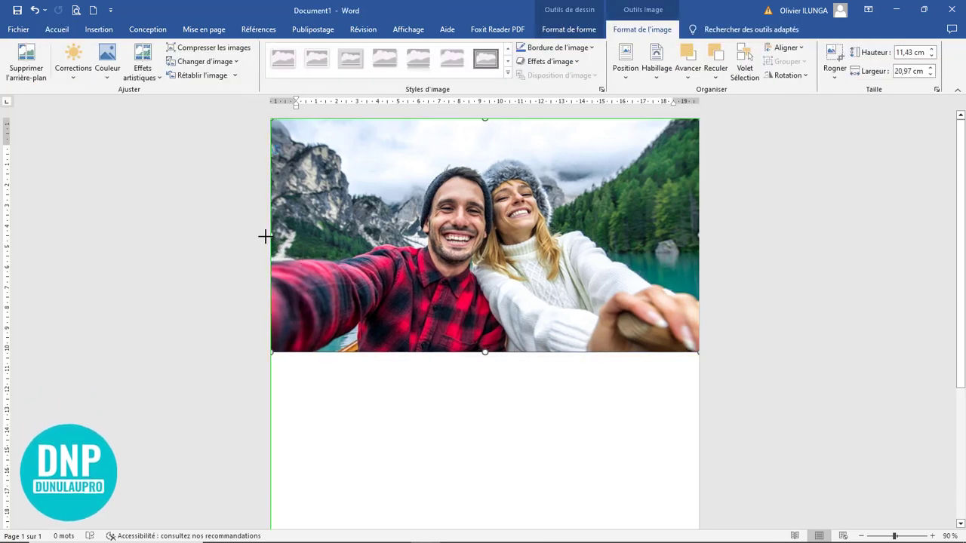
{"action": "left_click_drag", "start_coordinate": [485, 120], "coordinate": [483, 119]}
{"action": "left_click_drag", "start_coordinate": [484, 351], "coordinate": [484, 360]}
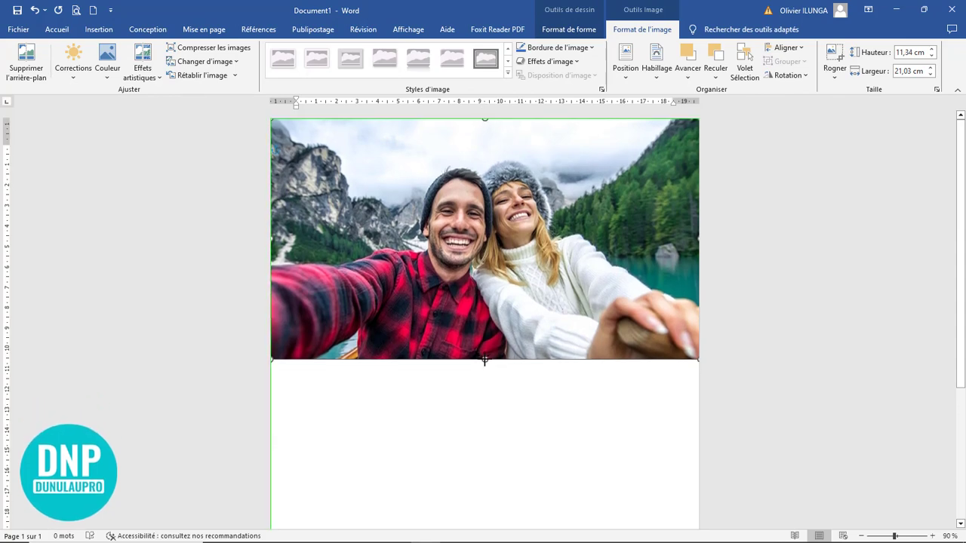
{"action": "left_click", "coordinate": [772, 230]}
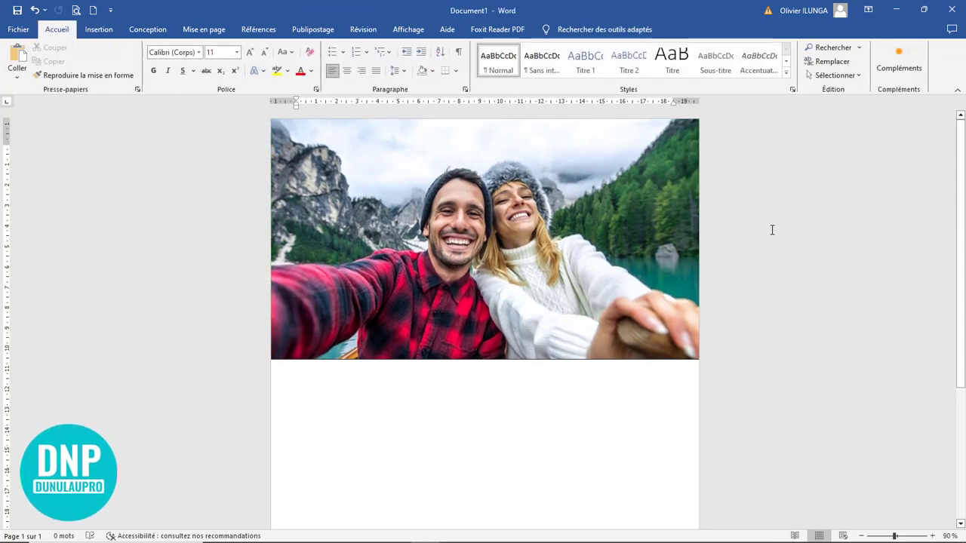
Step: Set the header photo's outline to Sans contour
{"action": "left_click", "coordinate": [532, 323]}
{"action": "left_click", "coordinate": [569, 29]}
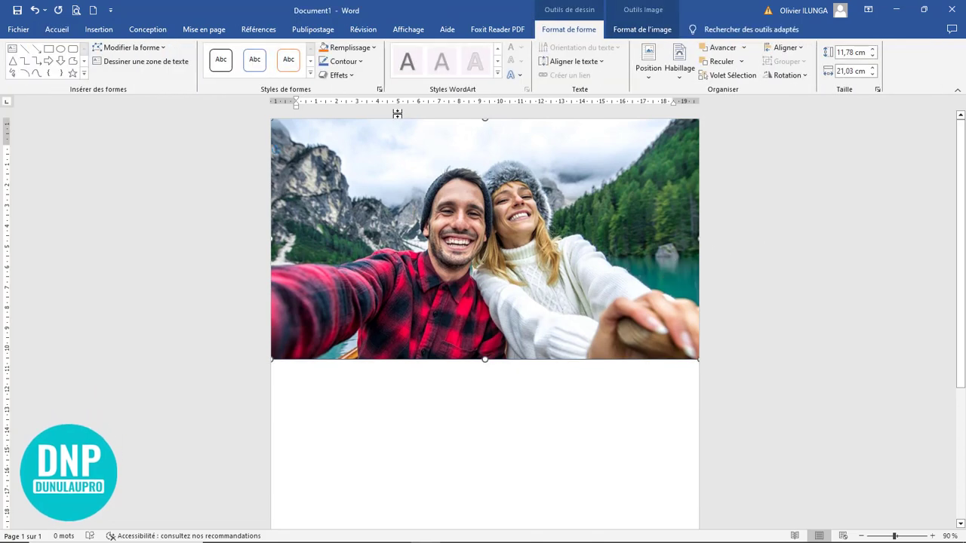
{"action": "left_click", "coordinate": [344, 61]}
{"action": "left_click", "coordinate": [355, 196]}
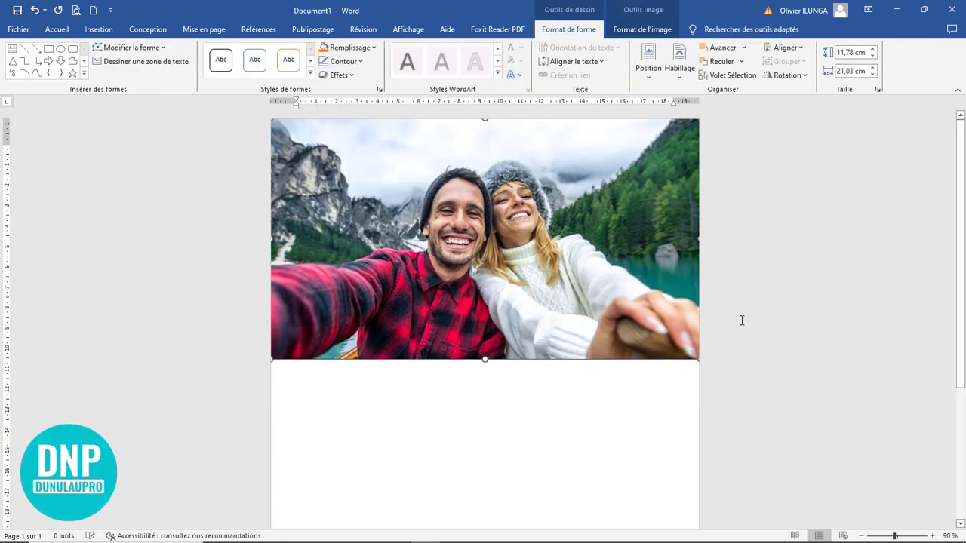
{"action": "left_click", "coordinate": [737, 282]}
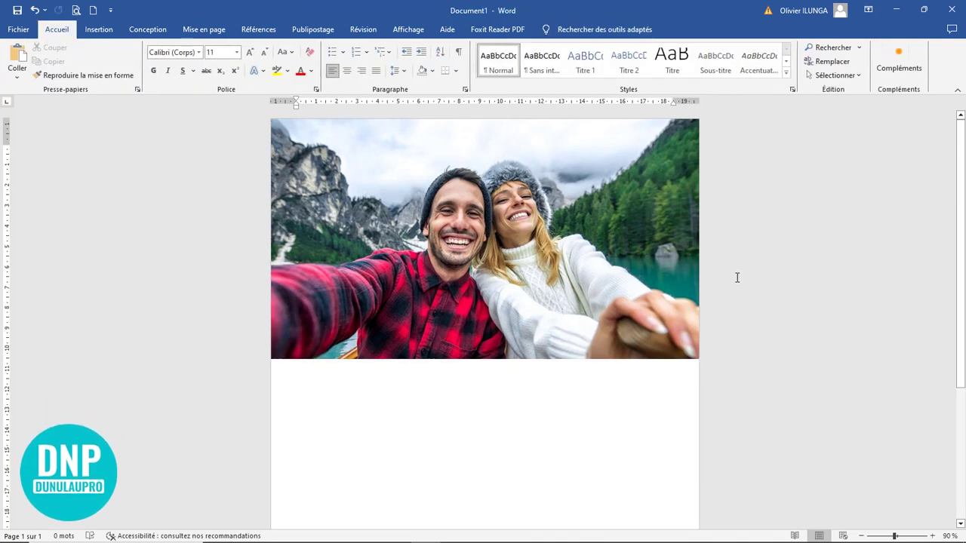
Step: Draw an ellipse at the photo's lower-left edge, deleting the extra circles
{"action": "scroll", "coordinate": [498, 302], "scroll_direction": "down", "scroll_amount": 3}
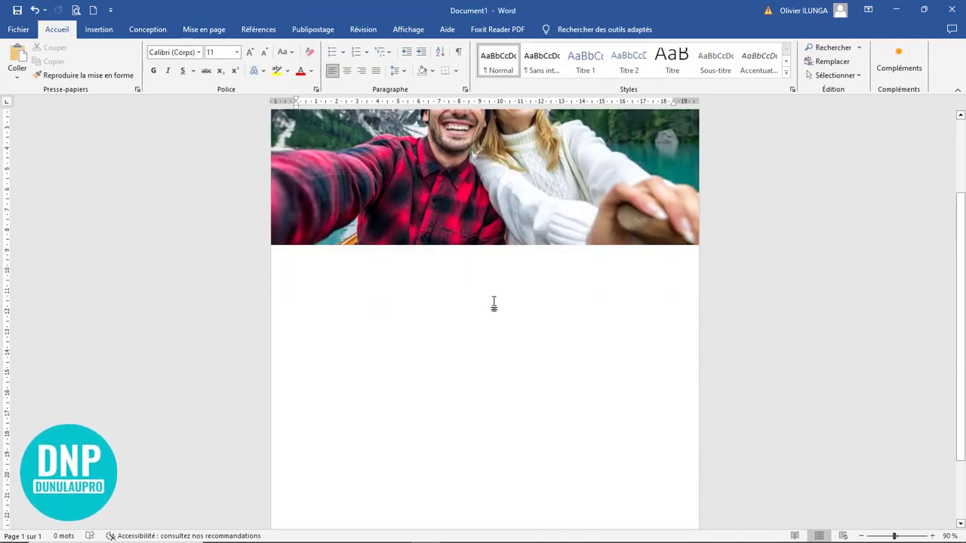
{"action": "scroll", "coordinate": [494, 304], "scroll_direction": "up", "scroll_amount": 1}
{"action": "left_click", "coordinate": [98, 30]}
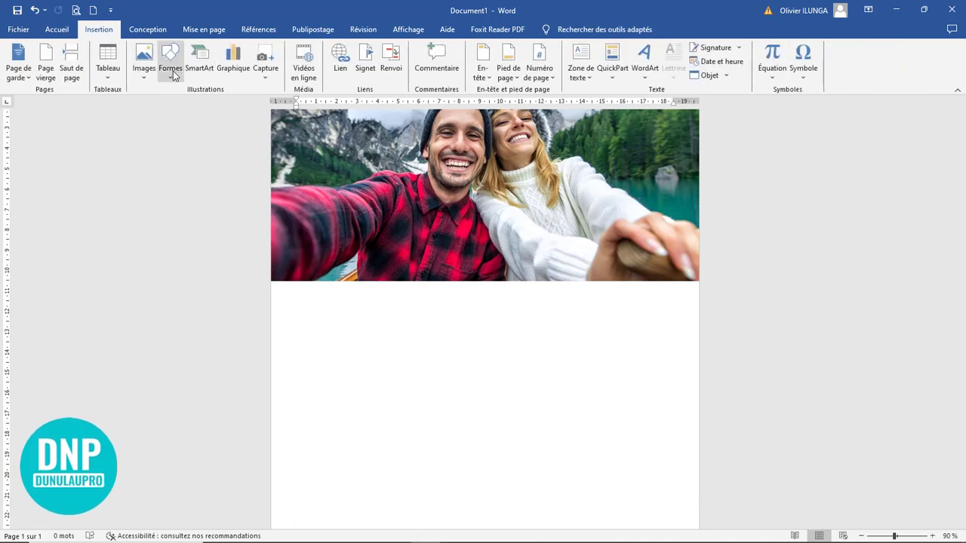
{"action": "left_click", "coordinate": [170, 70]}
{"action": "left_click", "coordinate": [213, 103]}
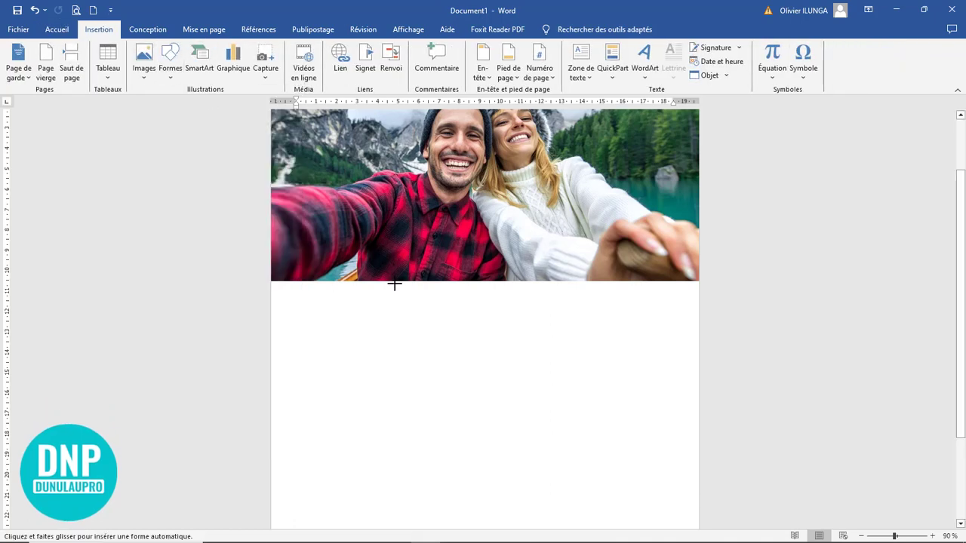
{"action": "left_click_drag", "start_coordinate": [317, 240], "coordinate": [431, 352]}
{"action": "left_click_drag", "start_coordinate": [358, 319], "coordinate": [594, 310]}
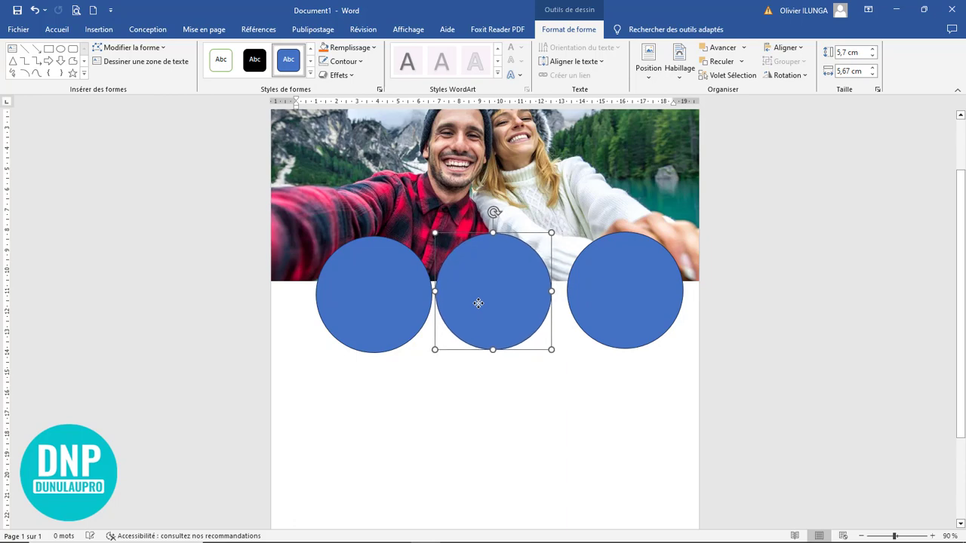
{"action": "key", "text": "Delete"}
{"action": "left_click", "coordinate": [573, 288]}
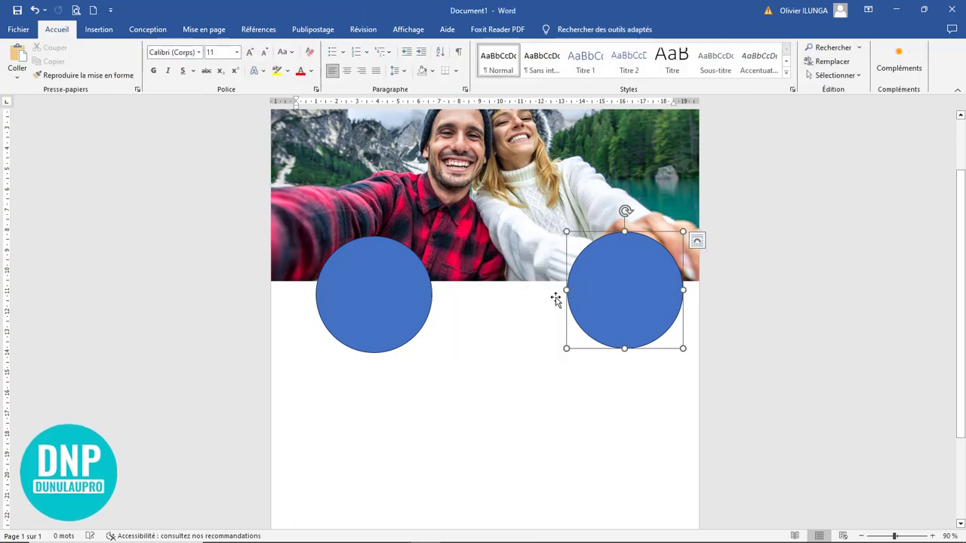
{"action": "key", "text": "Delete"}
Step: Size the remaining circle to 4,9 cm by 4,9 cm, lined up with the left margin
{"action": "left_click", "coordinate": [395, 314]}
{"action": "left_click_drag", "start_coordinate": [432, 349], "coordinate": [419, 337]}
{"action": "mouse_move", "coordinate": [379, 305]}
{"action": "left_mouse_down"}
{"action": "mouse_move", "coordinate": [366, 306]}
{"action": "mouse_move", "coordinate": [386, 306]}
{"action": "left_mouse_up"}
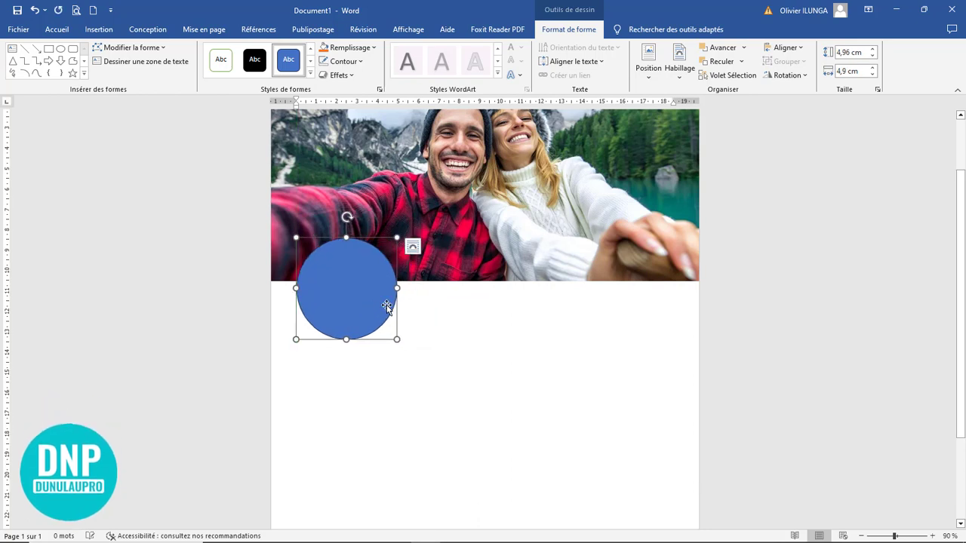
{"action": "left_click", "coordinate": [850, 53]}
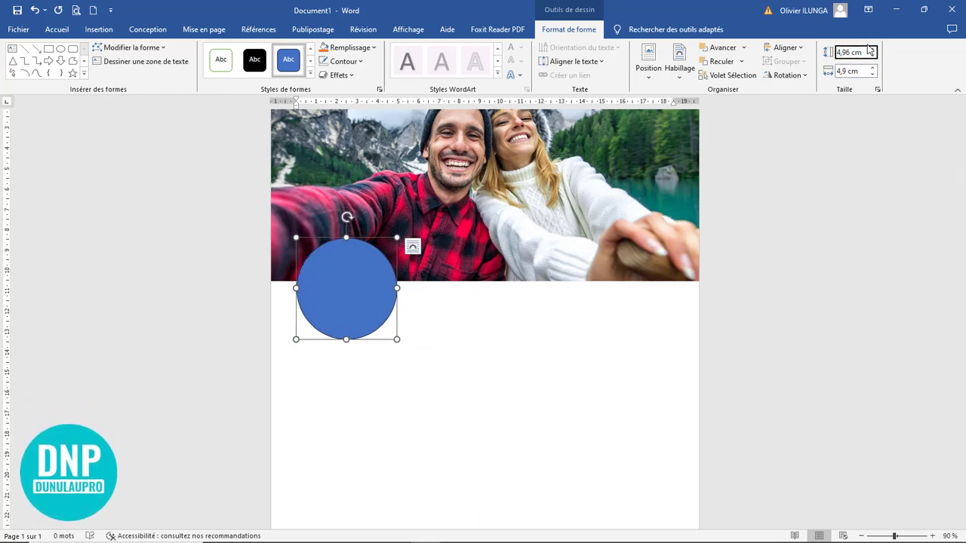
{"action": "key", "text": "BackSpace"}
{"action": "key", "text": "Return"}
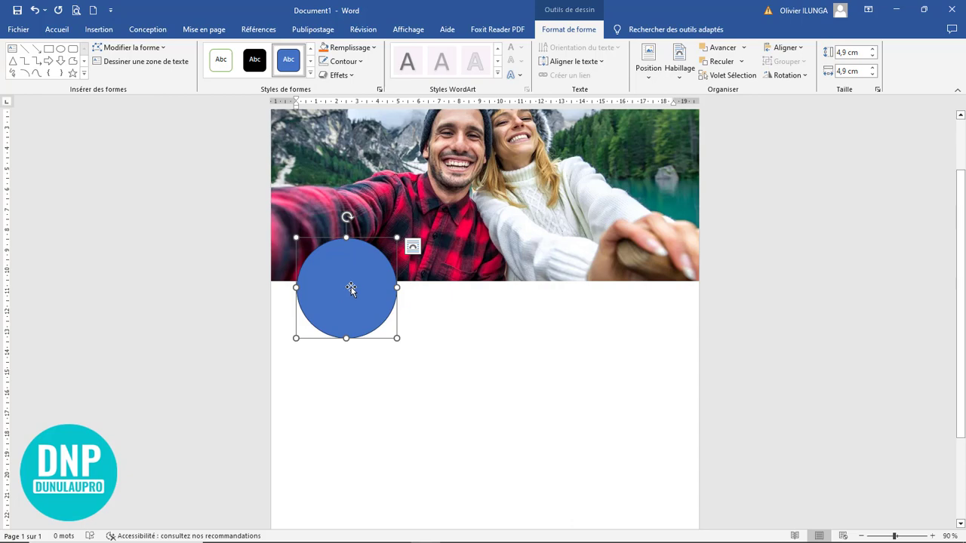
{"action": "left_click", "coordinate": [469, 209]}
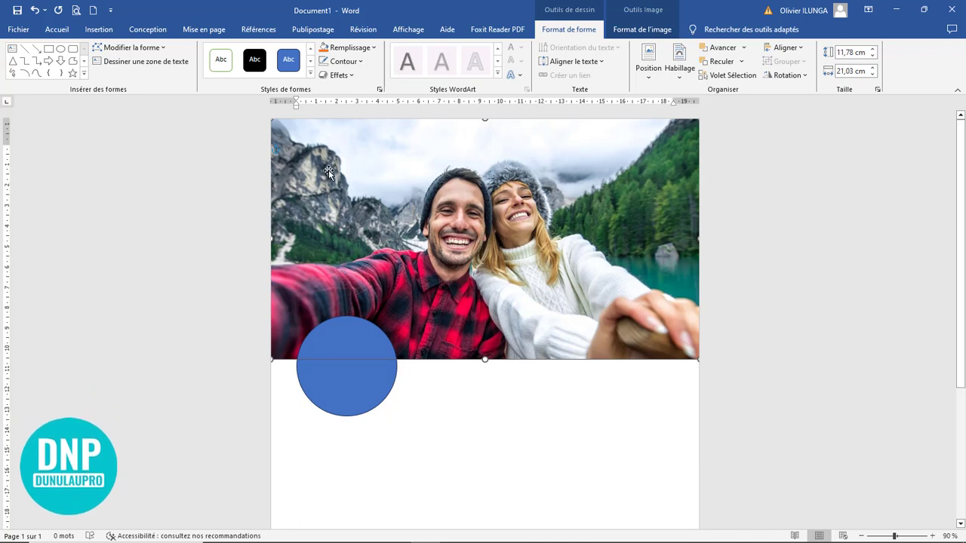
{"action": "left_click", "coordinate": [641, 29]}
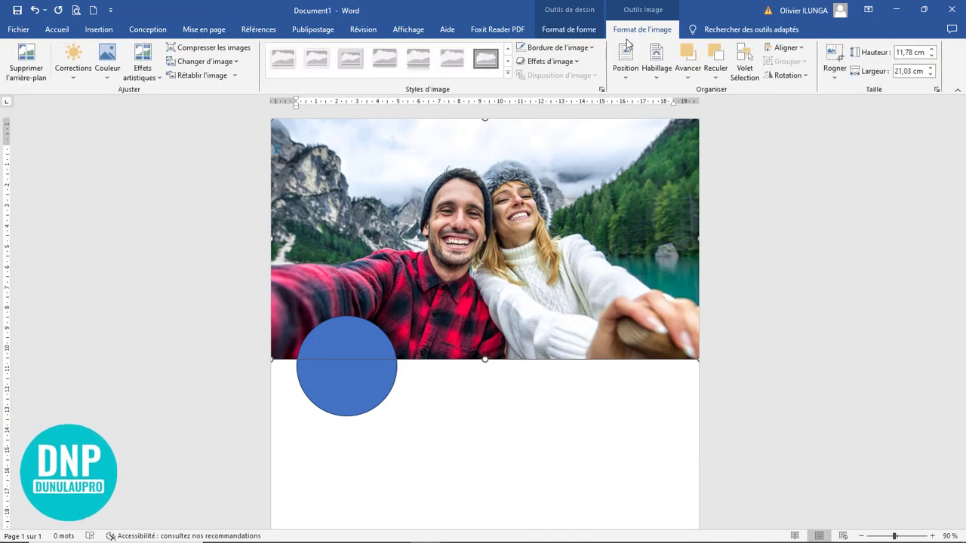
{"action": "left_click", "coordinate": [104, 79]}
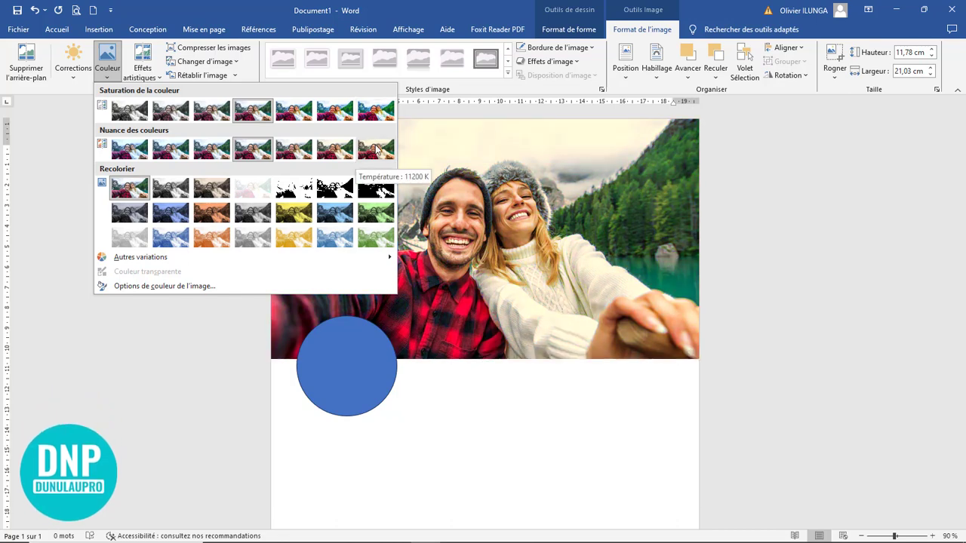
{"action": "key", "text": "Escape"}
{"action": "left_click", "coordinate": [358, 379]}
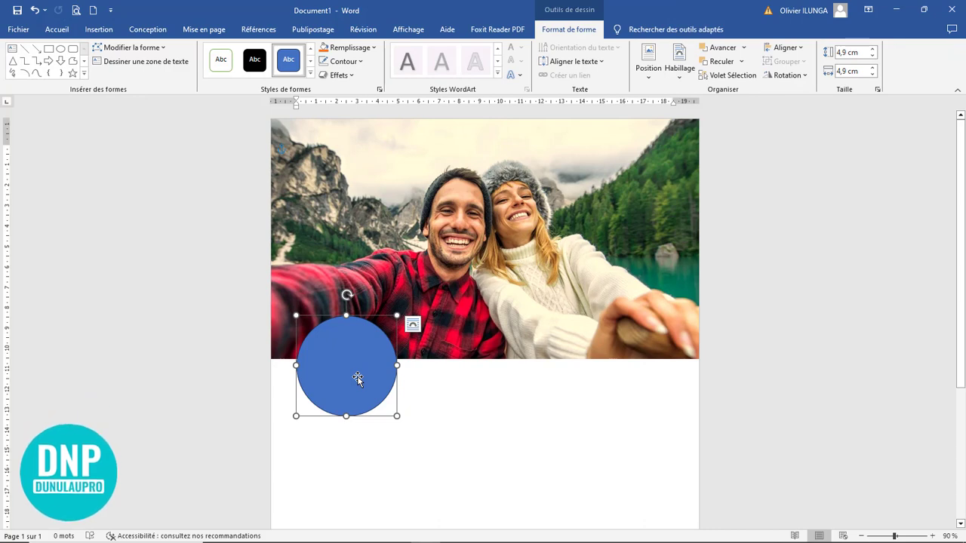
Step: Set the circle's outline width to 10 pt and its colour to Orange in Format de la forme
{"action": "left_click", "coordinate": [344, 61]}
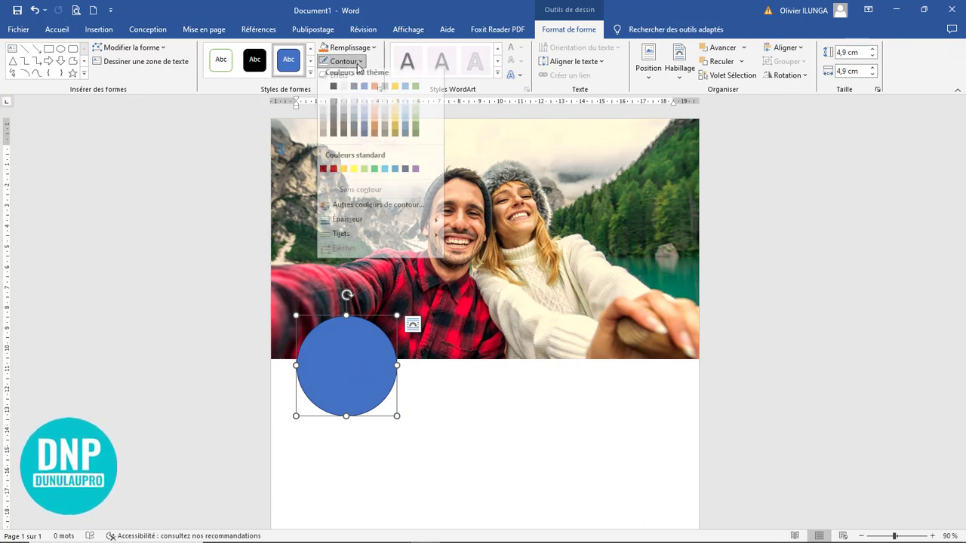
{"action": "mouse_move", "coordinate": [386, 228]}
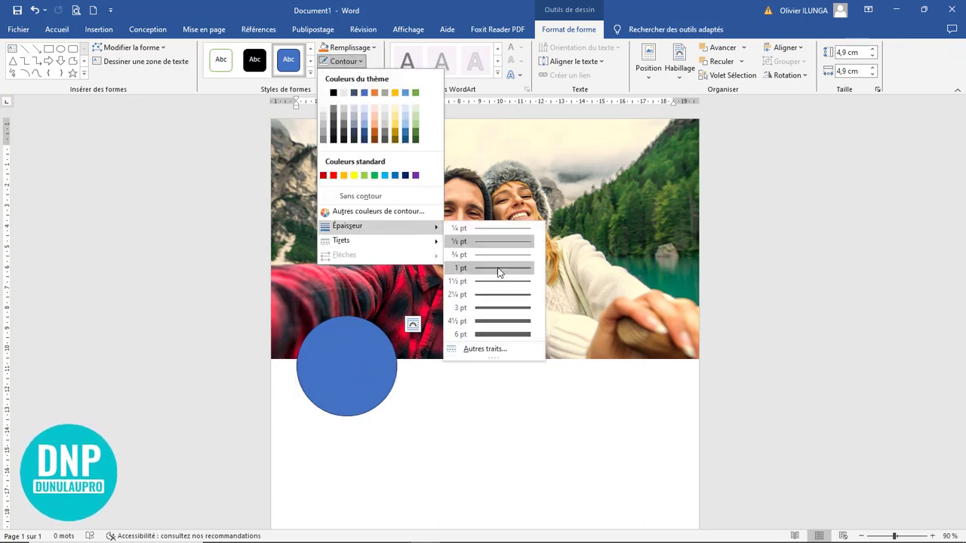
{"action": "left_click", "coordinate": [489, 348]}
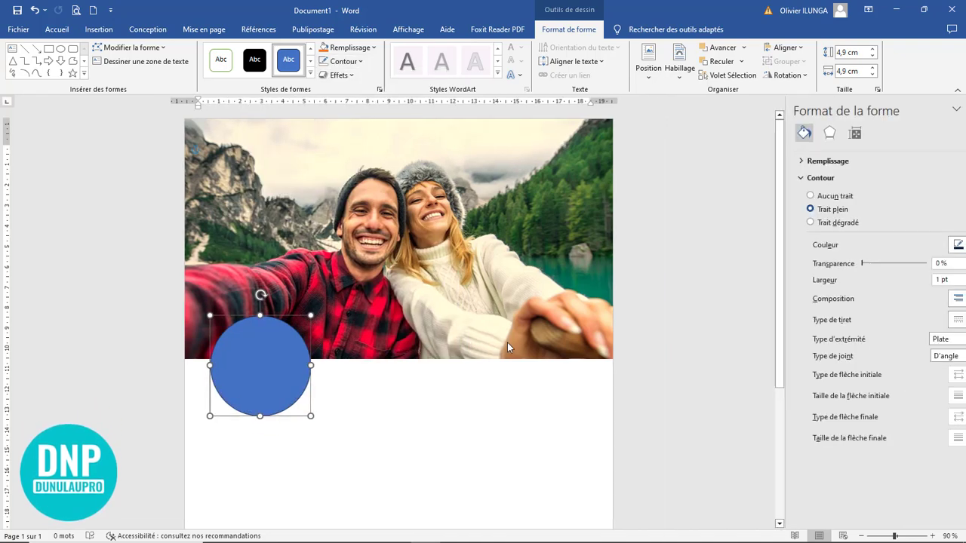
{"action": "left_click", "coordinate": [939, 276]}
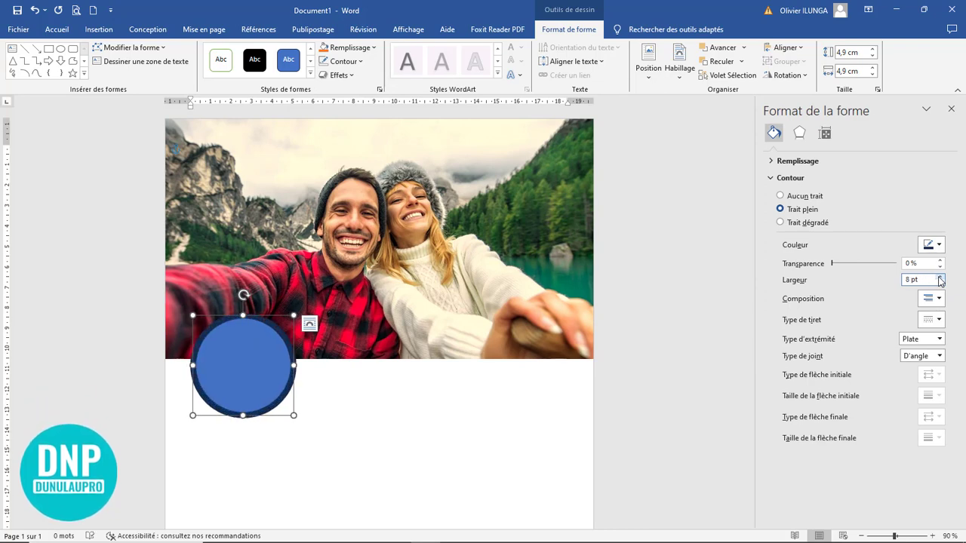
{"action": "left_click", "coordinate": [939, 277]}
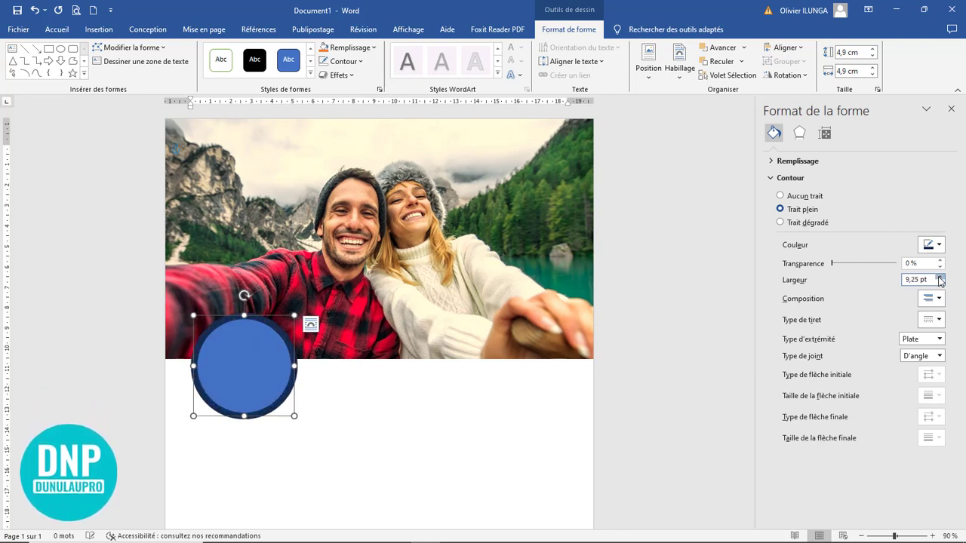
{"action": "left_click", "coordinate": [939, 276]}
{"action": "left_click", "coordinate": [939, 277]}
{"action": "left_click", "coordinate": [939, 277]}
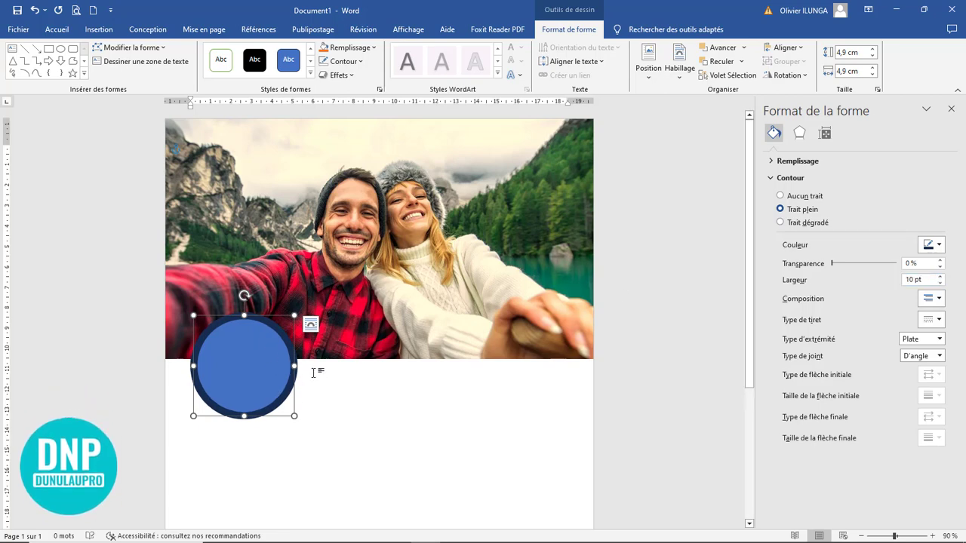
{"action": "left_click", "coordinate": [362, 62]}
{"action": "left_click", "coordinate": [553, 128]}
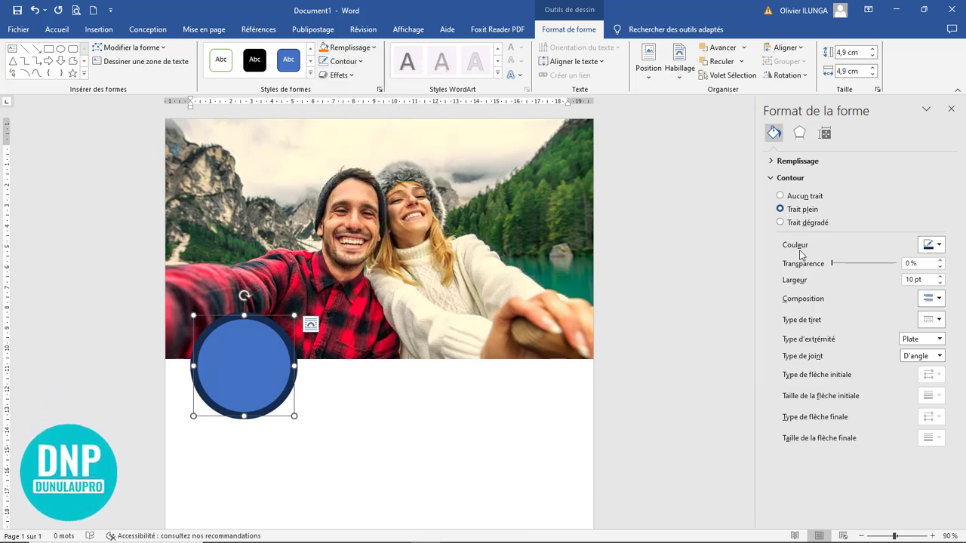
{"action": "left_click", "coordinate": [939, 246]}
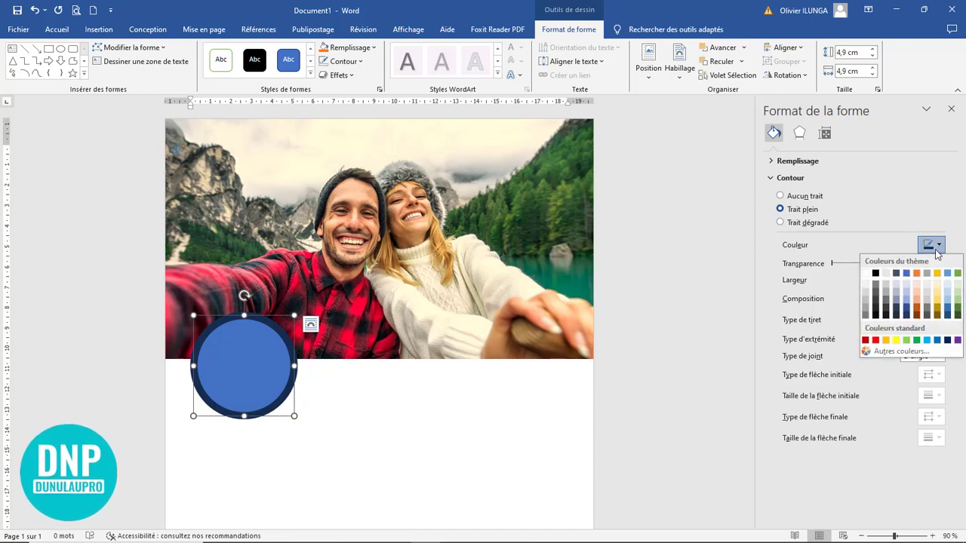
{"action": "left_click", "coordinate": [886, 340]}
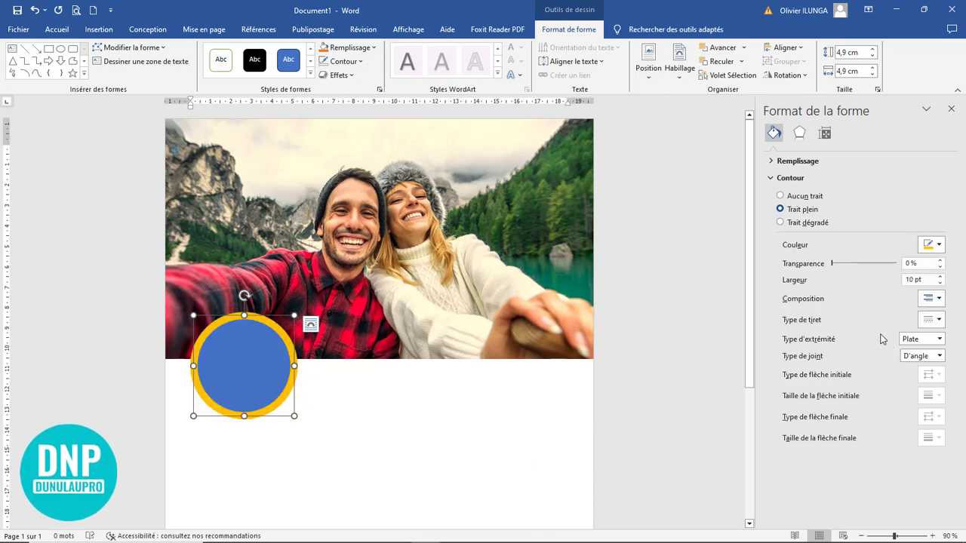
Step: Fill the circle with the places-to-visit-in-thailand temple picture
{"action": "right_click", "coordinate": [241, 357]}
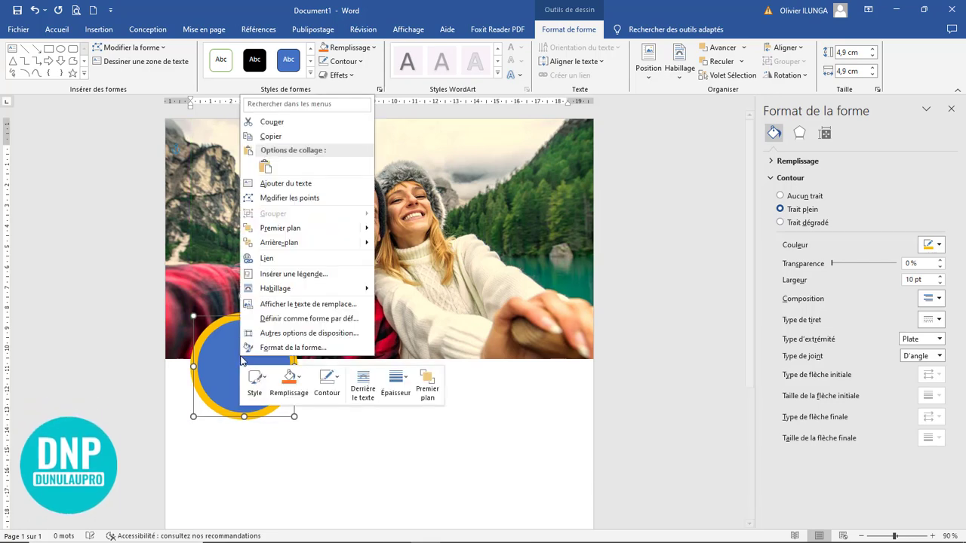
{"action": "left_click", "coordinate": [300, 392]}
{"action": "left_click", "coordinate": [316, 329]}
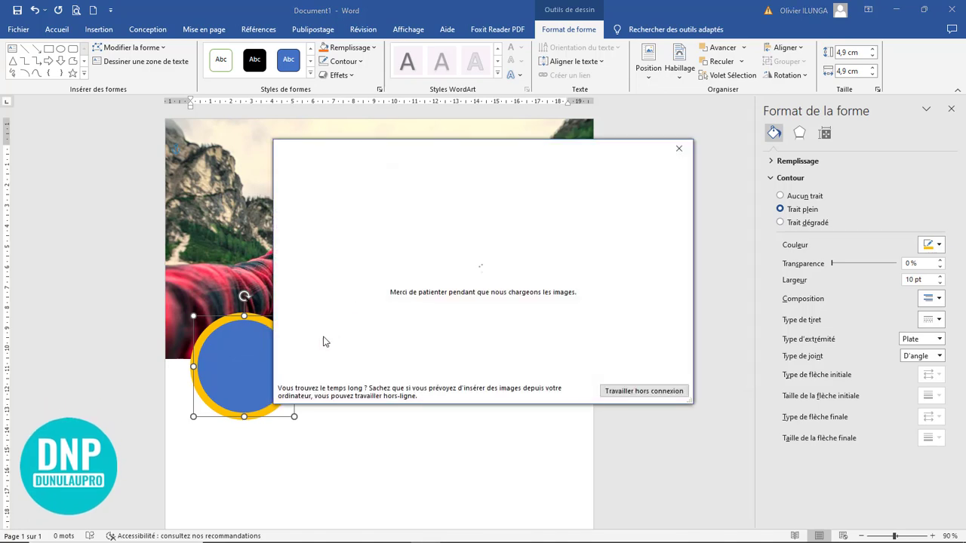
{"action": "left_click", "coordinate": [432, 216]}
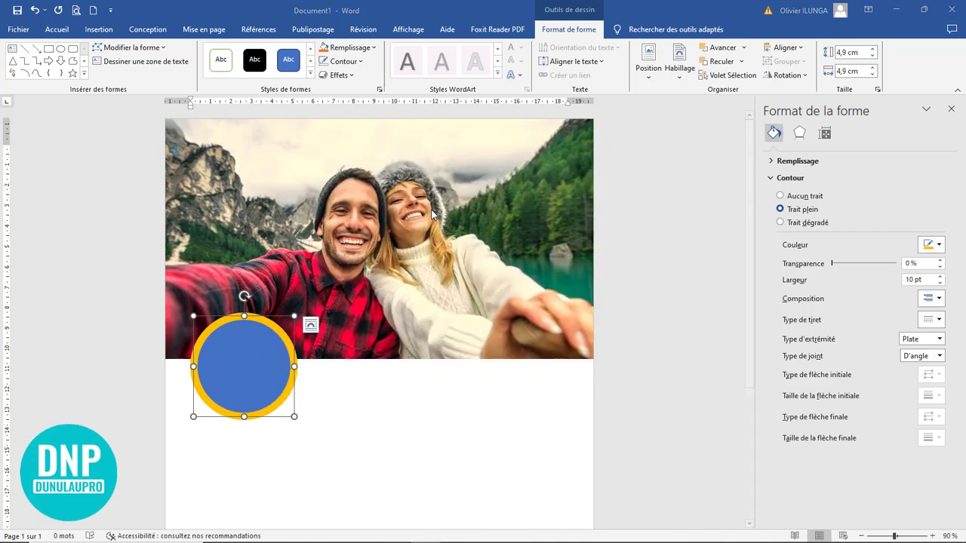
{"action": "left_click", "coordinate": [192, 200]}
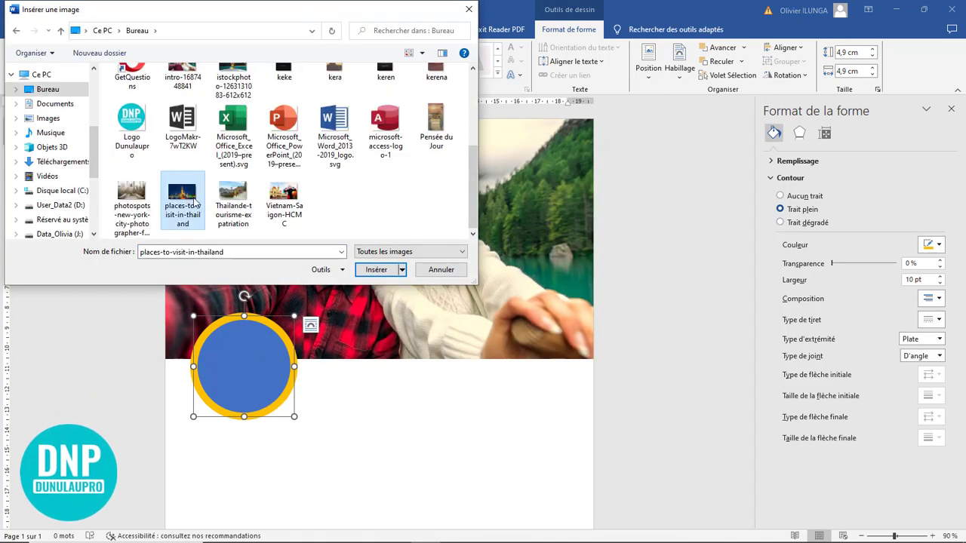
{"action": "left_click", "coordinate": [375, 270]}
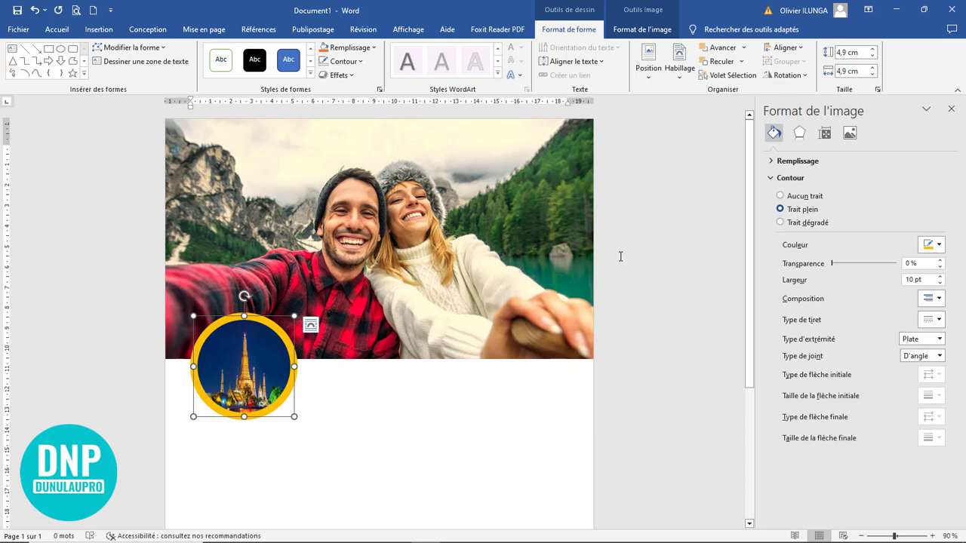
Step: Crop and enlarge the picture to centre the golden temple within the circle
{"action": "left_click", "coordinate": [641, 28]}
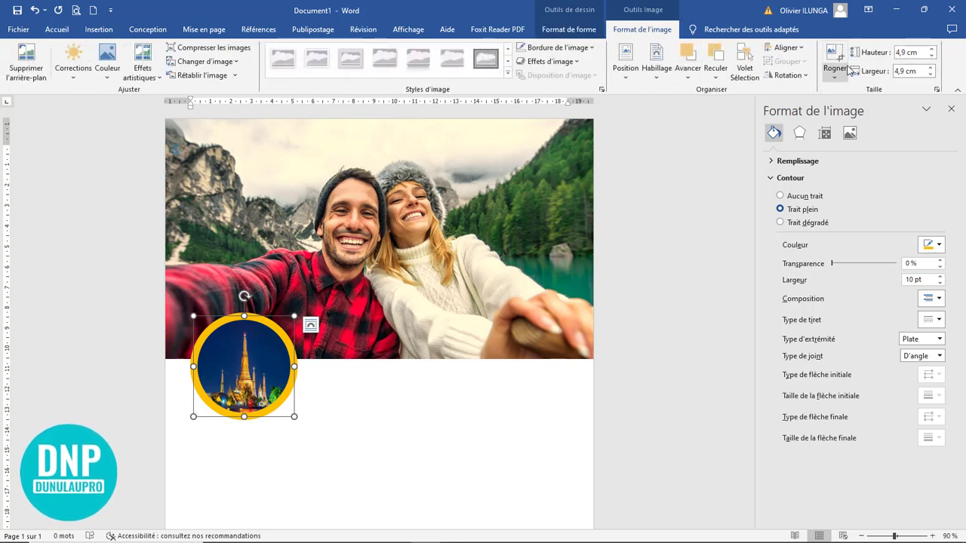
{"action": "left_click", "coordinate": [850, 70]}
{"action": "left_click", "coordinate": [855, 140]}
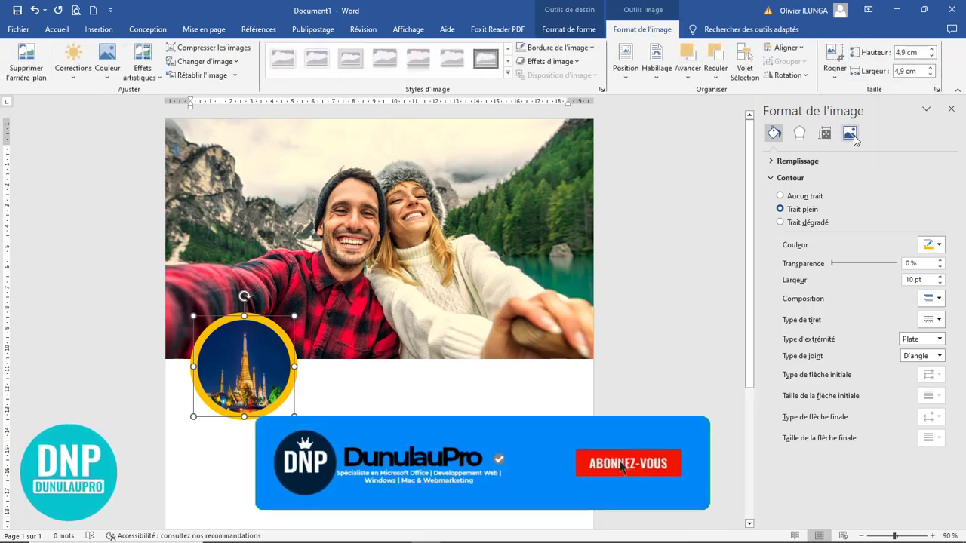
{"action": "mouse_move", "coordinate": [251, 382]}
{"action": "left_mouse_down"}
{"action": "mouse_move", "coordinate": [249, 368]}
{"action": "mouse_move", "coordinate": [249, 388]}
{"action": "left_mouse_up"}
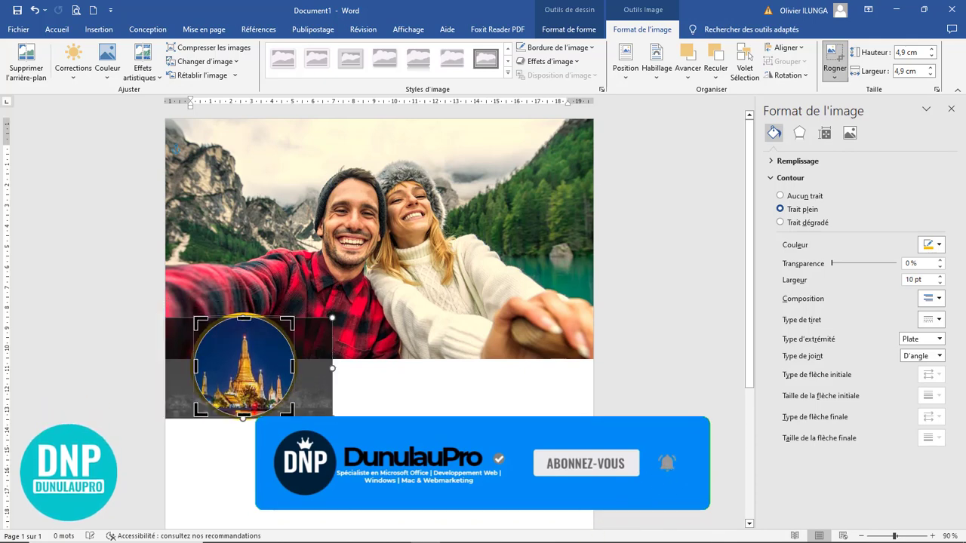
{"action": "mouse_move", "coordinate": [333, 419]}
{"action": "left_mouse_down"}
{"action": "mouse_move", "coordinate": [371, 460]}
{"action": "mouse_move", "coordinate": [412, 463]}
{"action": "left_mouse_up"}
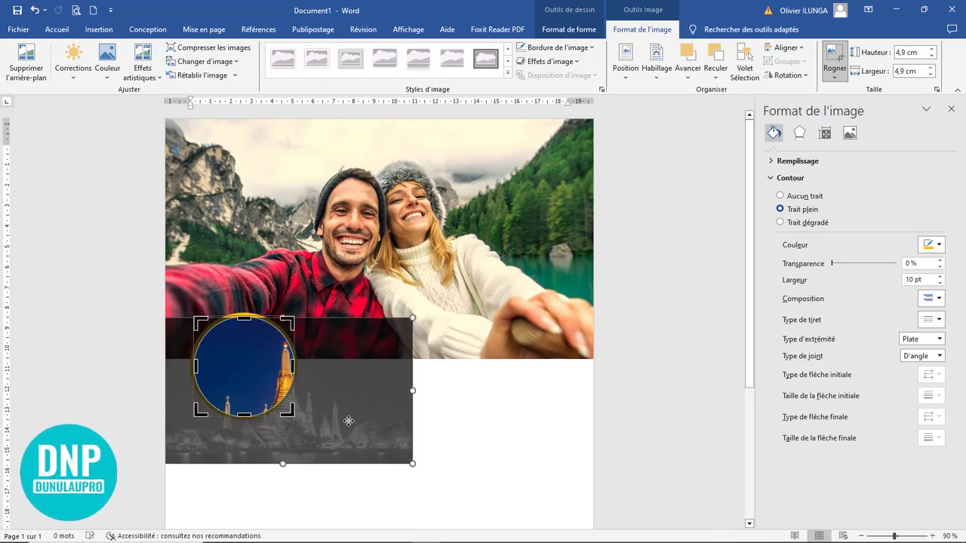
{"action": "mouse_move", "coordinate": [348, 420]}
{"action": "left_mouse_down"}
{"action": "mouse_move", "coordinate": [330, 406]}
{"action": "mouse_move", "coordinate": [331, 385]}
{"action": "mouse_move", "coordinate": [327, 394]}
{"action": "left_mouse_up"}
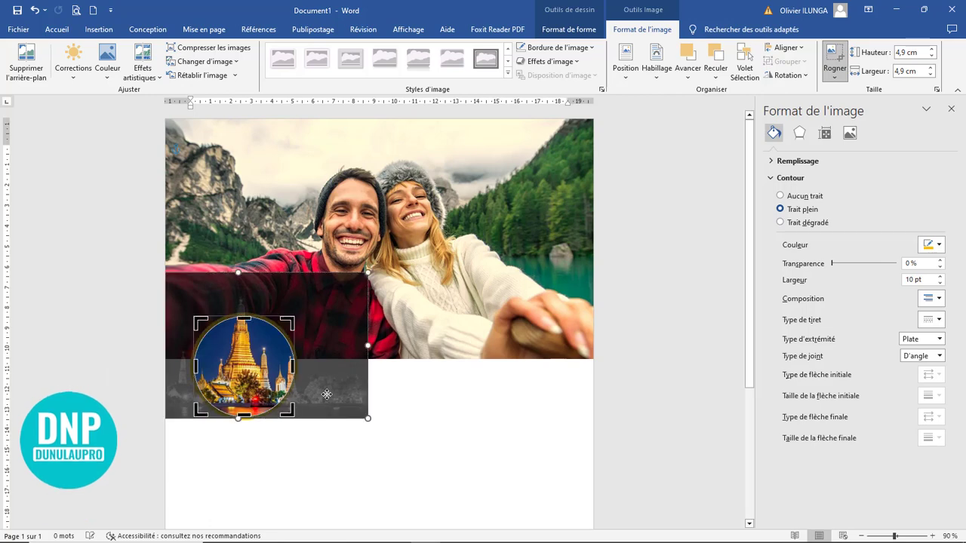
{"action": "left_click", "coordinate": [836, 58]}
{"action": "left_click", "coordinate": [430, 401]}
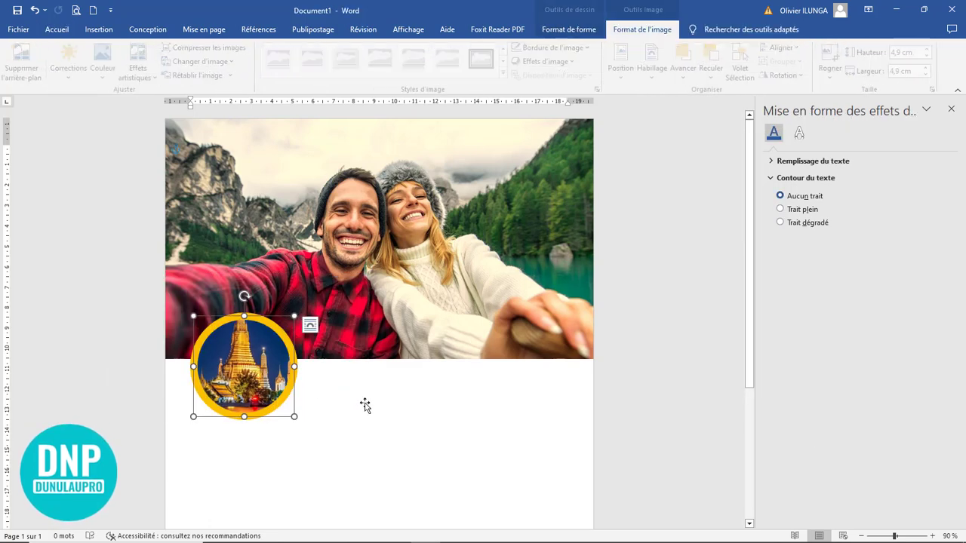
{"action": "left_click", "coordinate": [268, 396]}
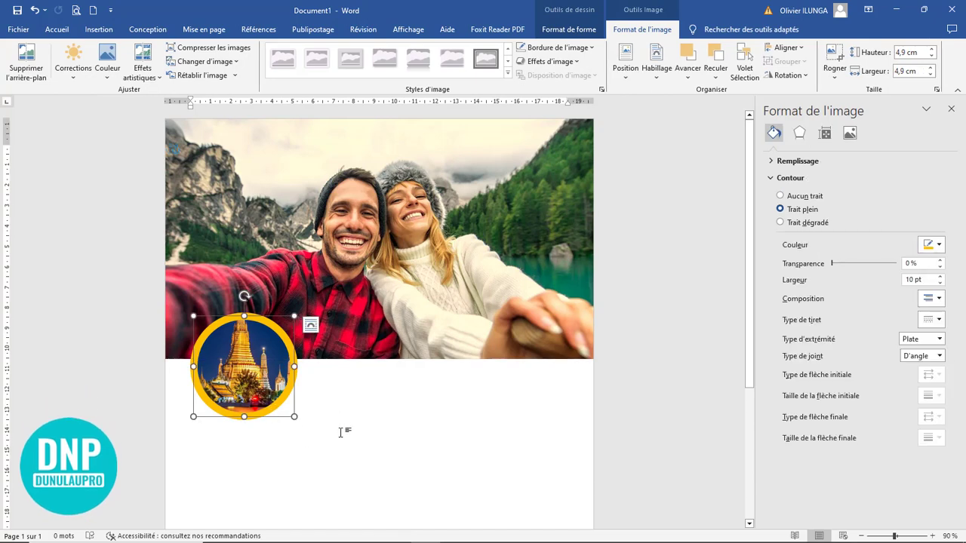
Step: Make two copies of the temple circle to its right
{"action": "scroll", "coordinate": [344, 419], "scroll_direction": "down", "scroll_amount": 1}
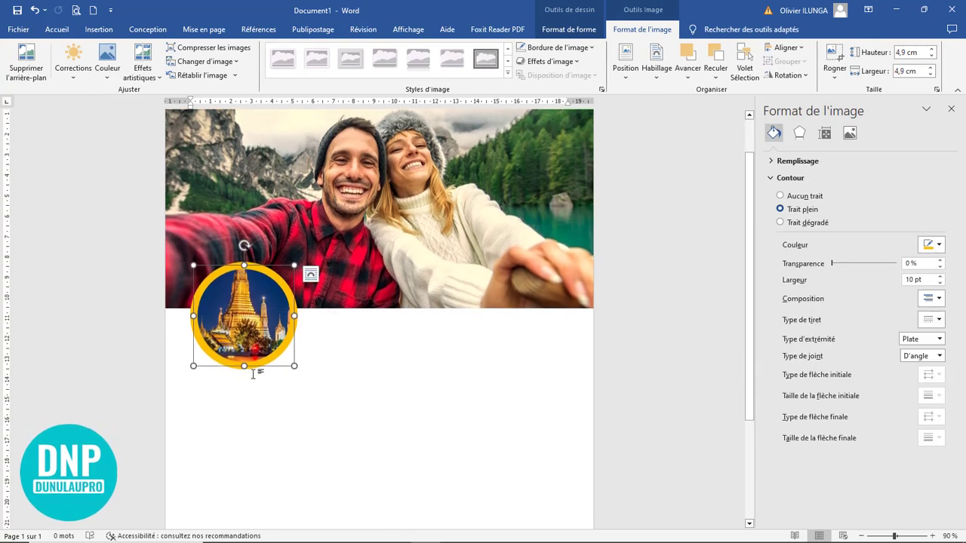
{"action": "left_click", "coordinate": [99, 30]}
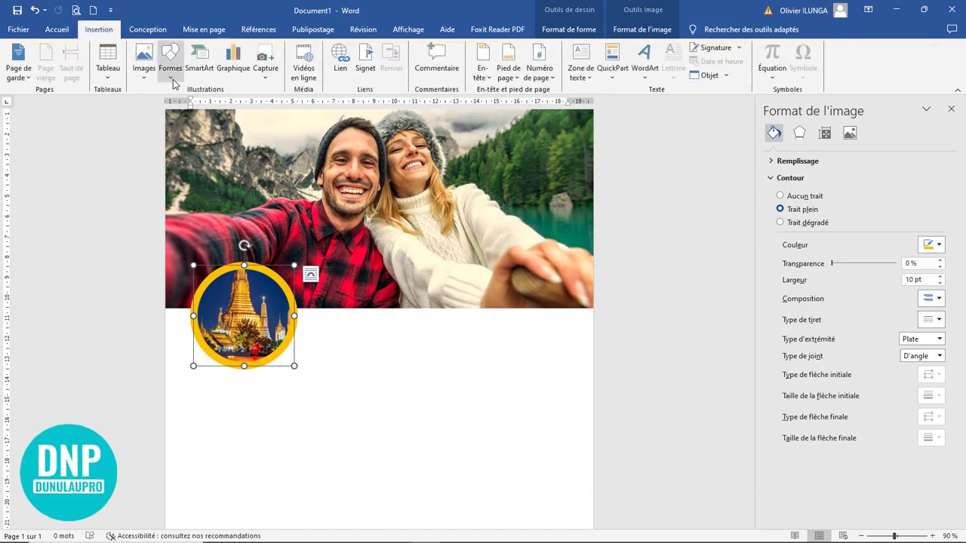
{"action": "left_click_drag", "start_coordinate": [250, 318], "coordinate": [355, 317]}
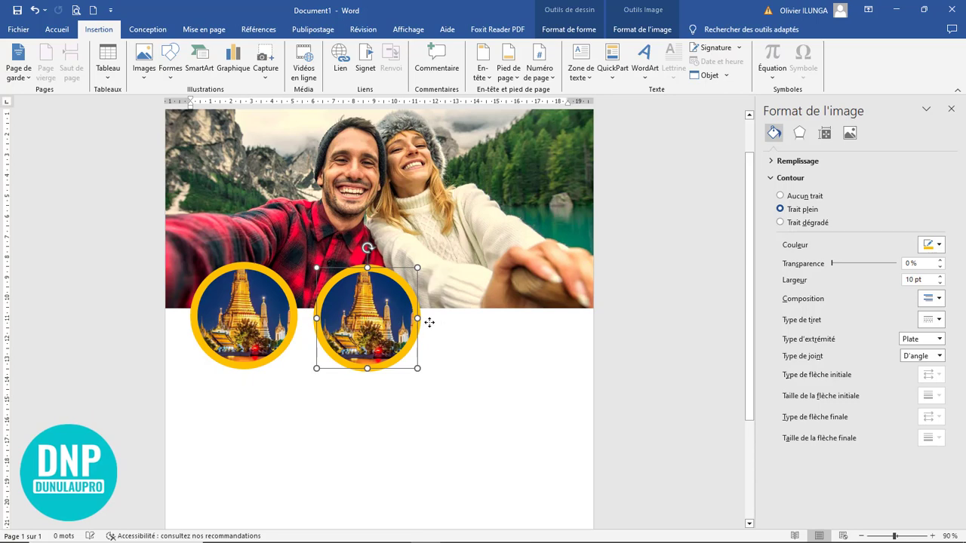
{"action": "key", "text": "ctrl+y"}
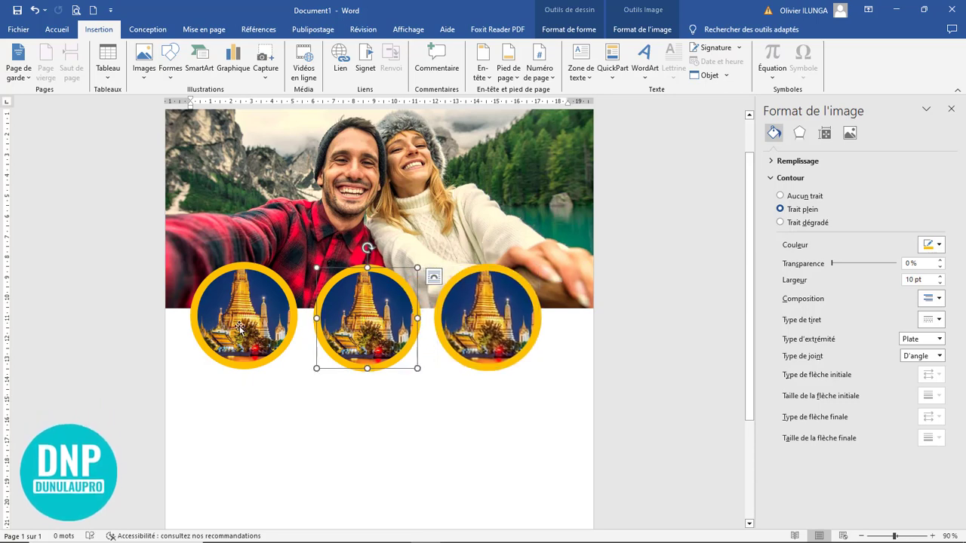
Step: Align the three circles with Aligner au milieu and position them along the photo's bottom
{"action": "left_click", "coordinate": [365, 332], "text": "shift"}
{"action": "left_click", "coordinate": [510, 325], "text": "shift"}
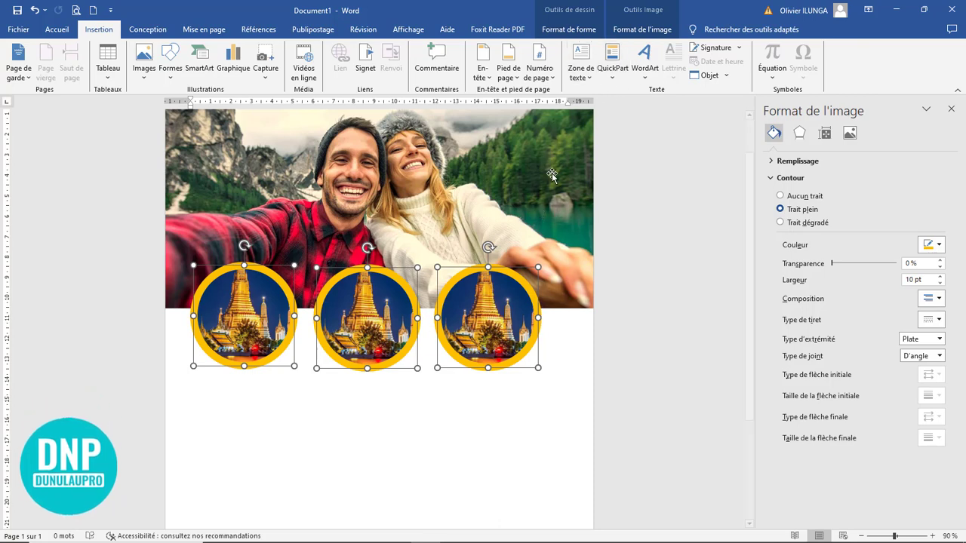
{"action": "left_click", "coordinate": [640, 31]}
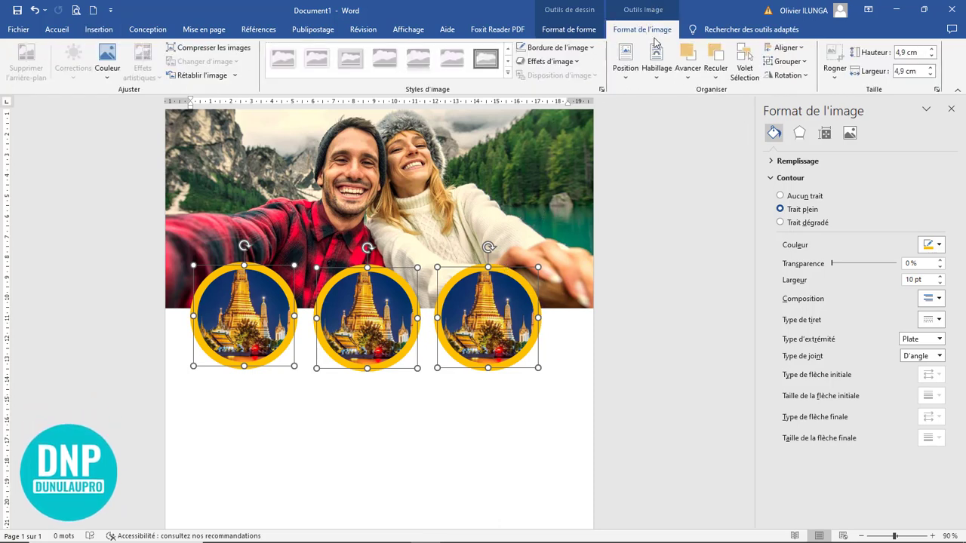
{"action": "left_click", "coordinate": [786, 49]}
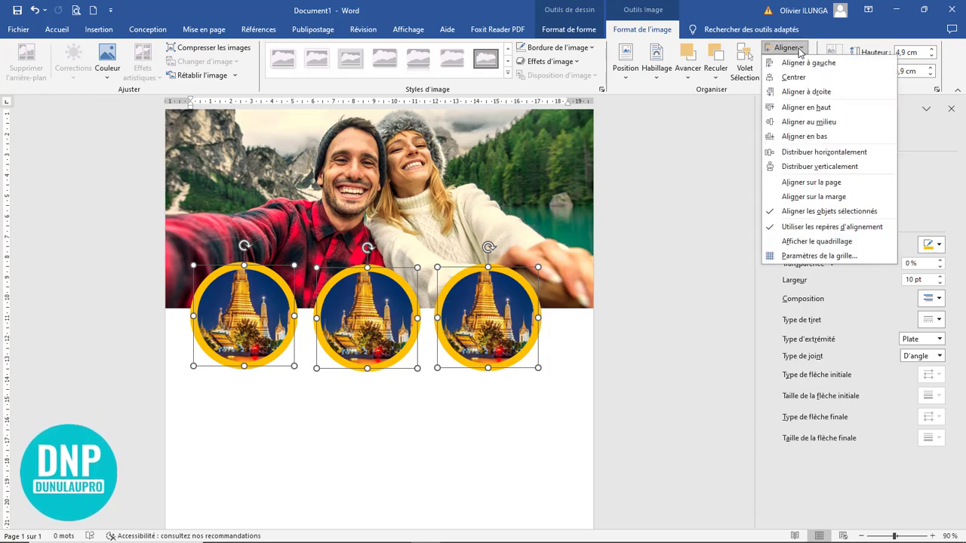
{"action": "left_click", "coordinate": [801, 124]}
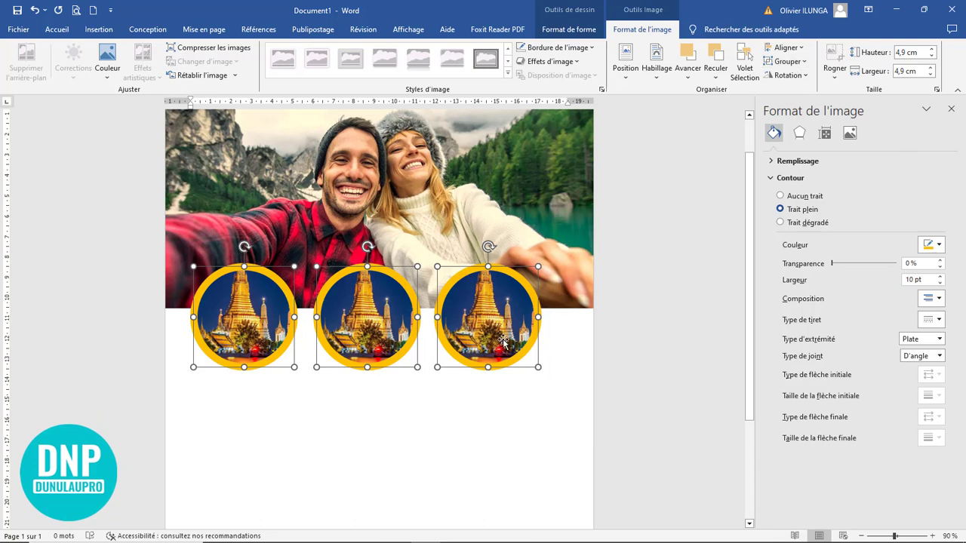
{"action": "left_click_drag", "start_coordinate": [502, 341], "coordinate": [519, 329]}
{"action": "left_click", "coordinate": [481, 447]}
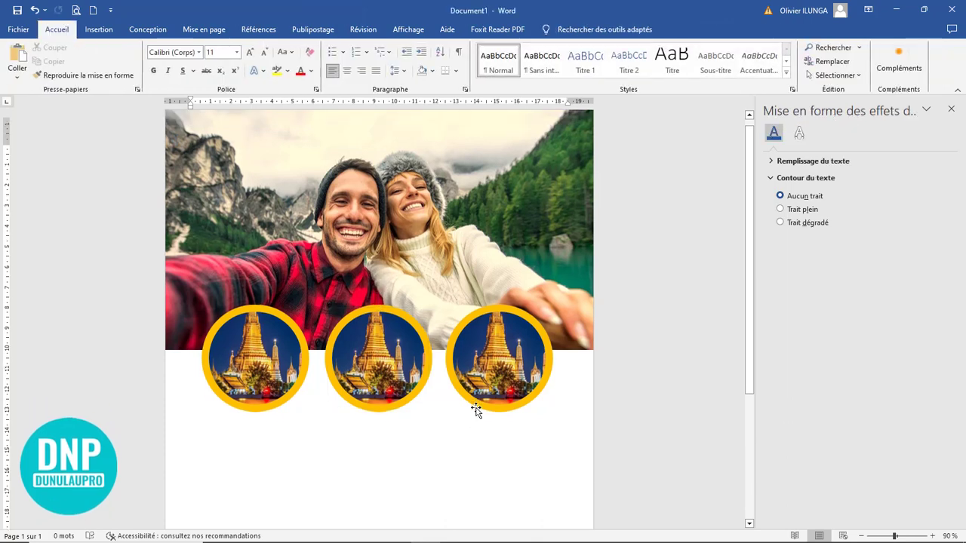
Step: Replace the middle circle's fill with the Thailand longtail boat photo
{"action": "left_click", "coordinate": [374, 380]}
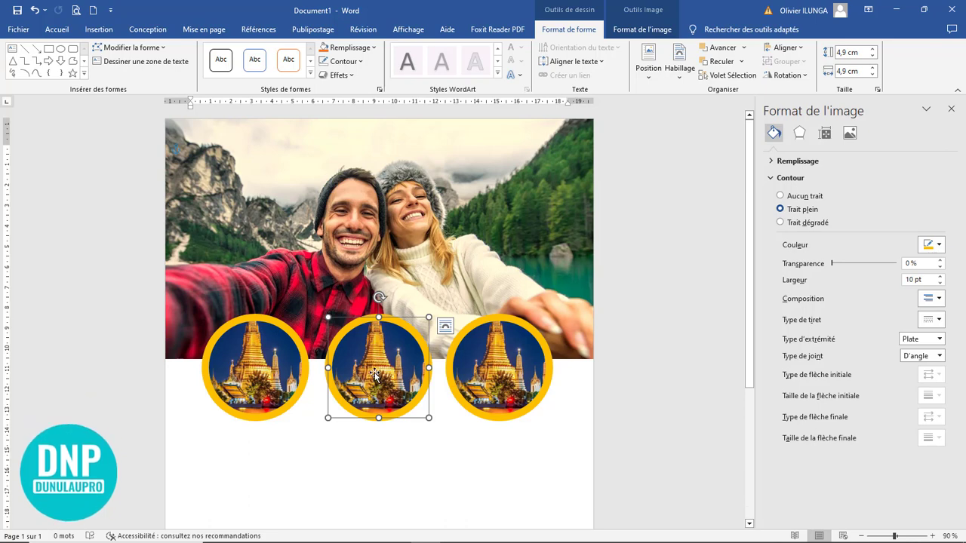
{"action": "right_click", "coordinate": [375, 357]}
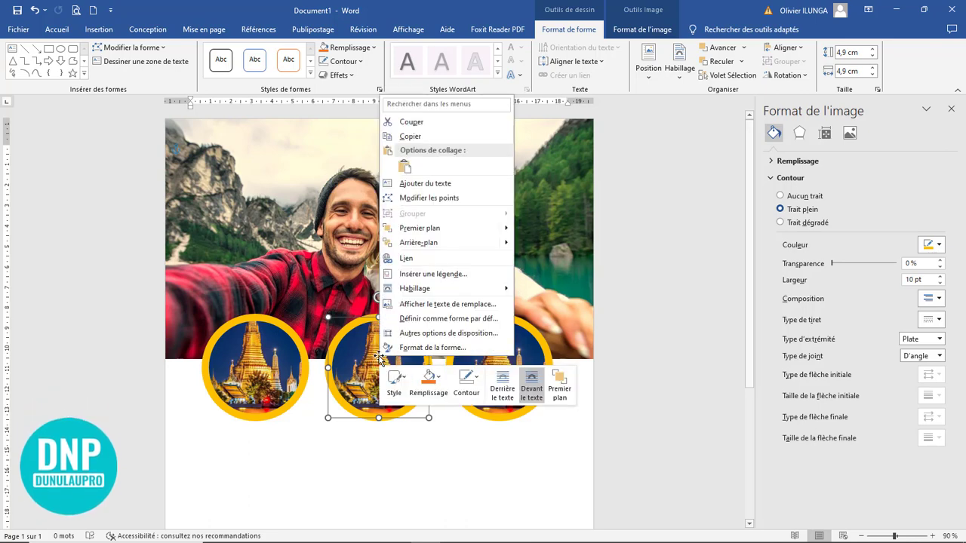
{"action": "left_click", "coordinate": [435, 384]}
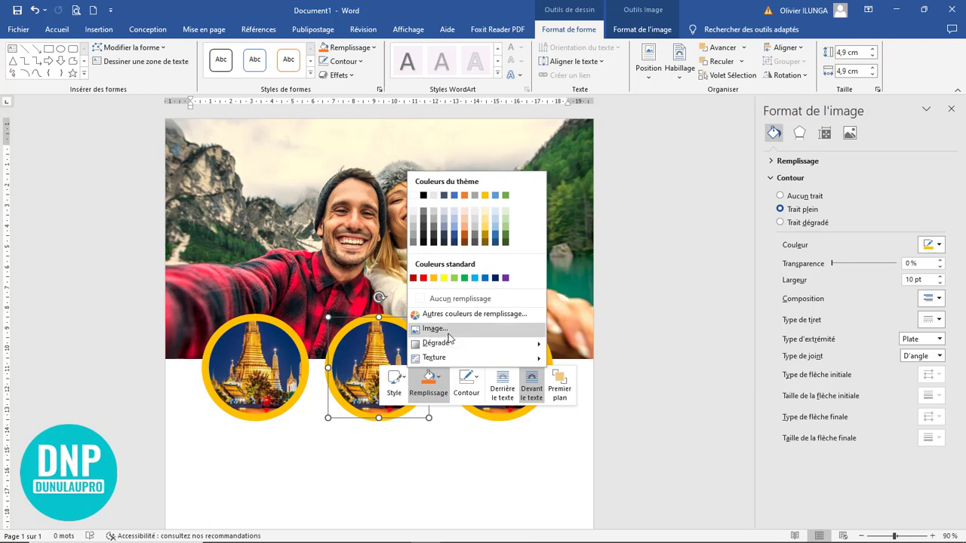
{"action": "left_click", "coordinate": [445, 330]}
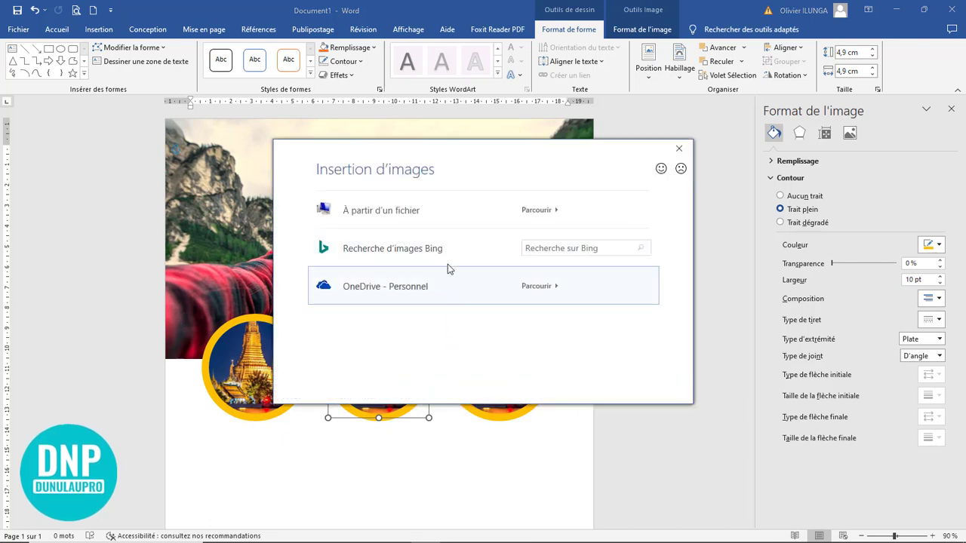
{"action": "left_click", "coordinate": [415, 210]}
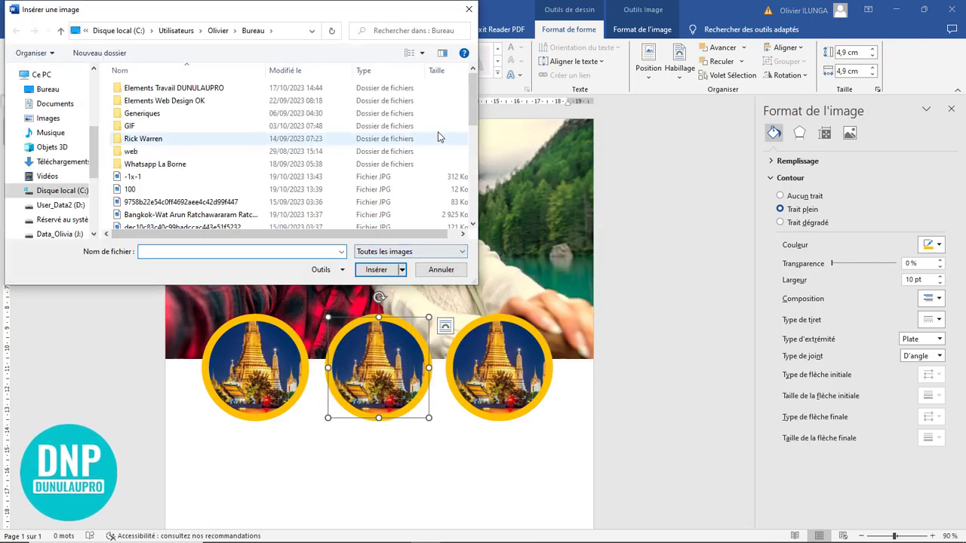
{"action": "scroll", "coordinate": [340, 151], "scroll_direction": "down", "scroll_amount": 10}
{"action": "left_click", "coordinate": [239, 195]}
{"action": "left_click", "coordinate": [390, 272]}
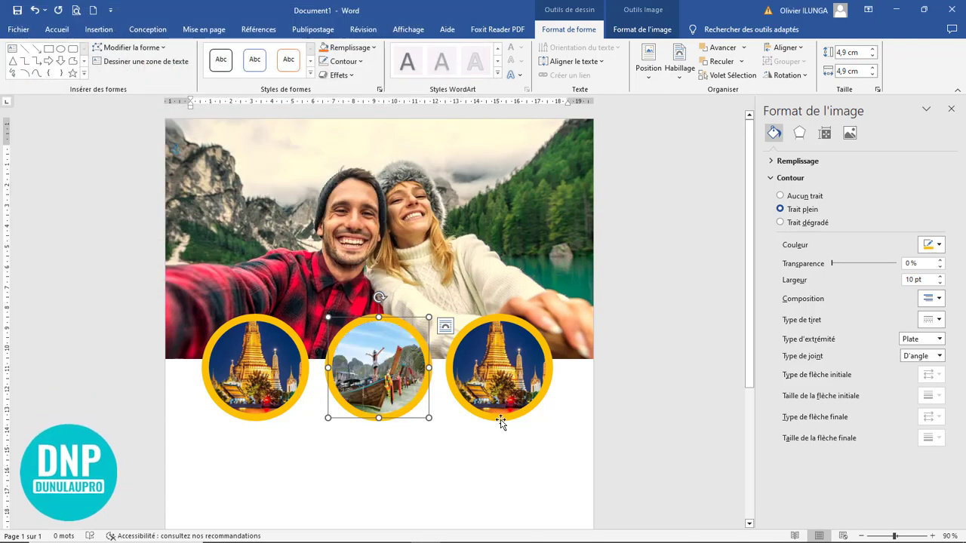
Step: Crop the boat photo with Remplir and enlarge it to fill the circle
{"action": "left_click", "coordinate": [649, 32]}
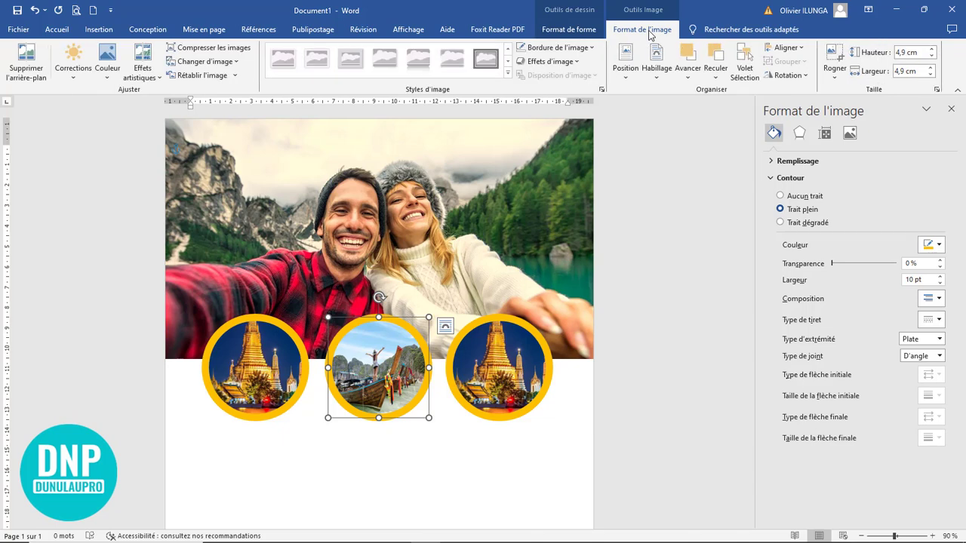
{"action": "left_click", "coordinate": [833, 79]}
{"action": "left_click", "coordinate": [854, 136]}
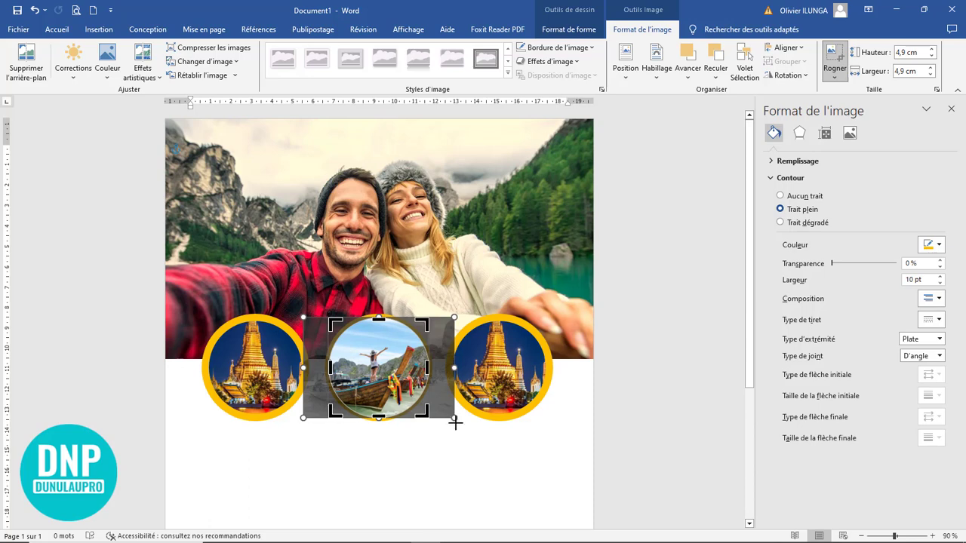
{"action": "mouse_move", "coordinate": [455, 423]}
{"action": "left_mouse_down"}
{"action": "mouse_move", "coordinate": [490, 466]}
{"action": "mouse_move", "coordinate": [447, 411]}
{"action": "left_mouse_up"}
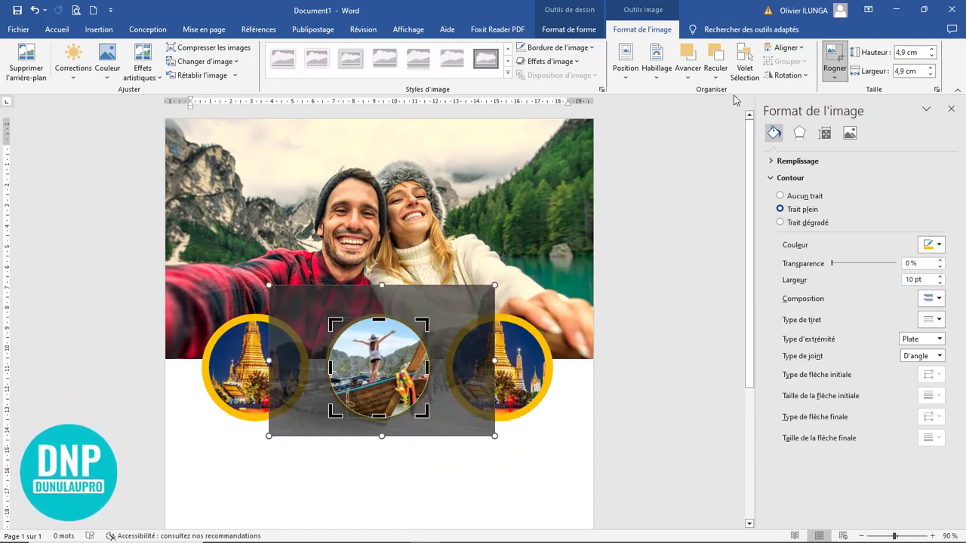
{"action": "left_click", "coordinate": [838, 58]}
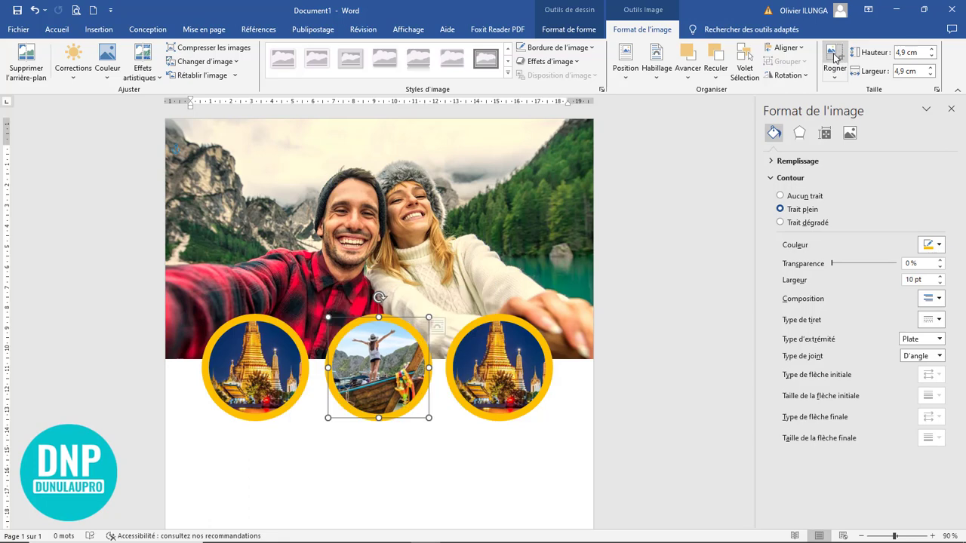
Step: Fill the right-hand circle with the modern white building photo from the Desktop, replacing the temple
{"action": "left_click", "coordinate": [470, 477]}
{"action": "left_click", "coordinate": [479, 377]}
{"action": "right_click", "coordinate": [504, 353]}
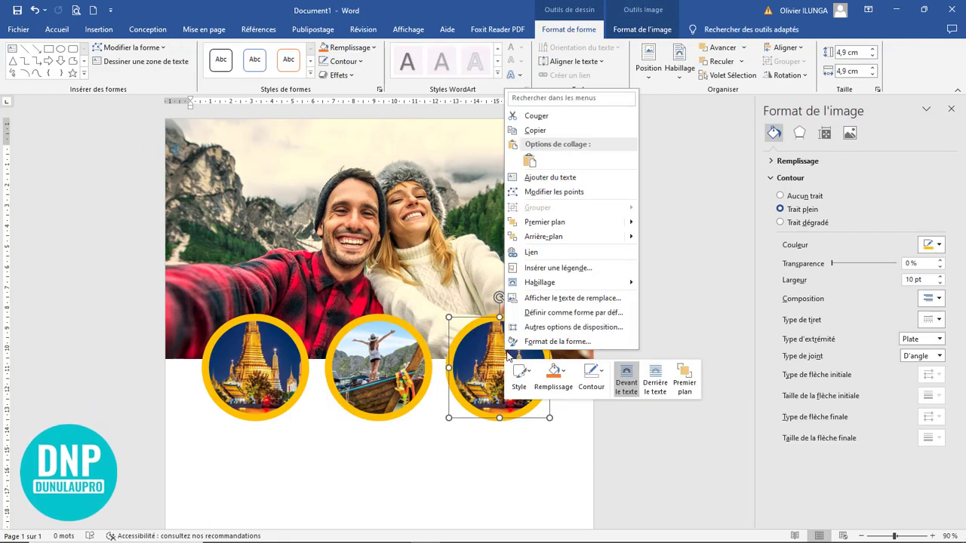
{"action": "left_click", "coordinate": [562, 375]}
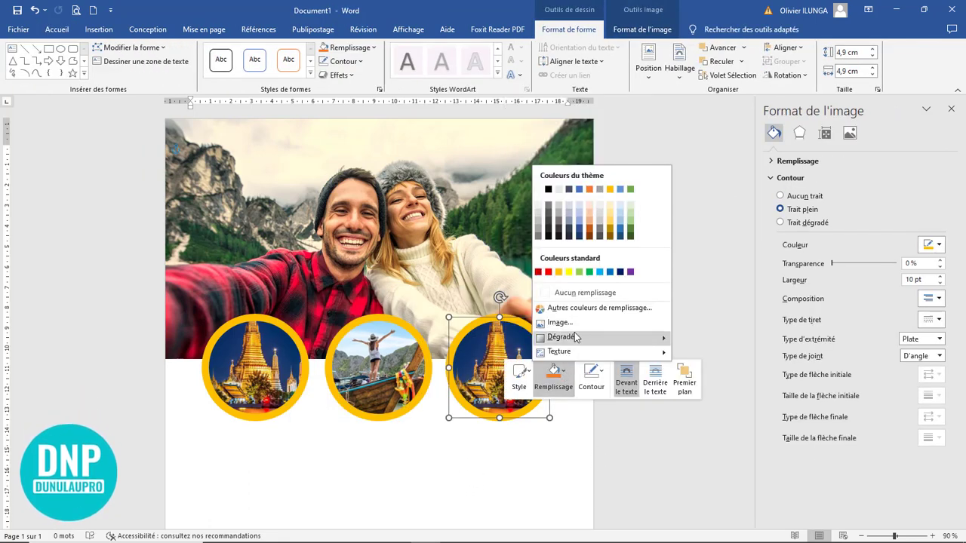
{"action": "left_click", "coordinate": [560, 322]}
{"action": "left_click", "coordinate": [450, 225]}
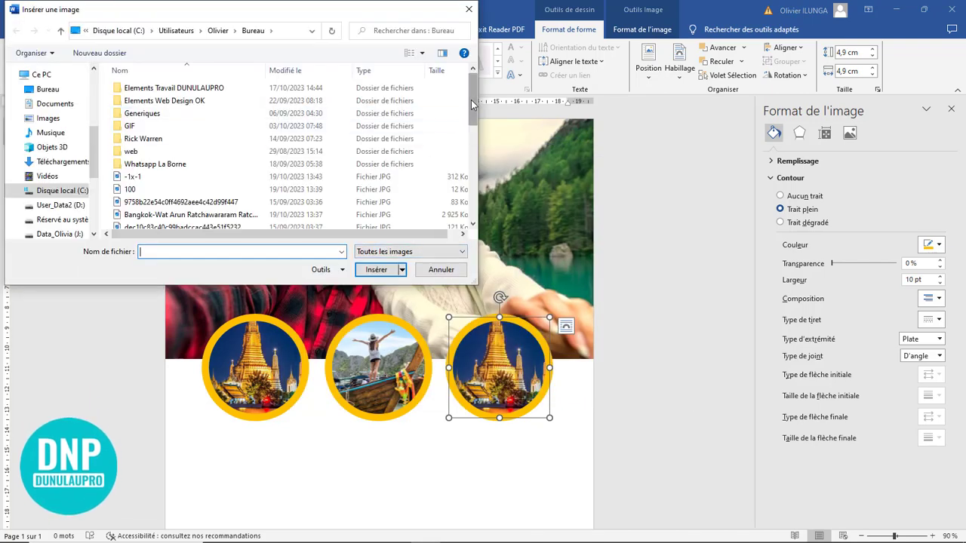
{"action": "scroll", "coordinate": [456, 120], "scroll_direction": "down", "scroll_amount": 4}
{"action": "left_click", "coordinate": [56, 90]}
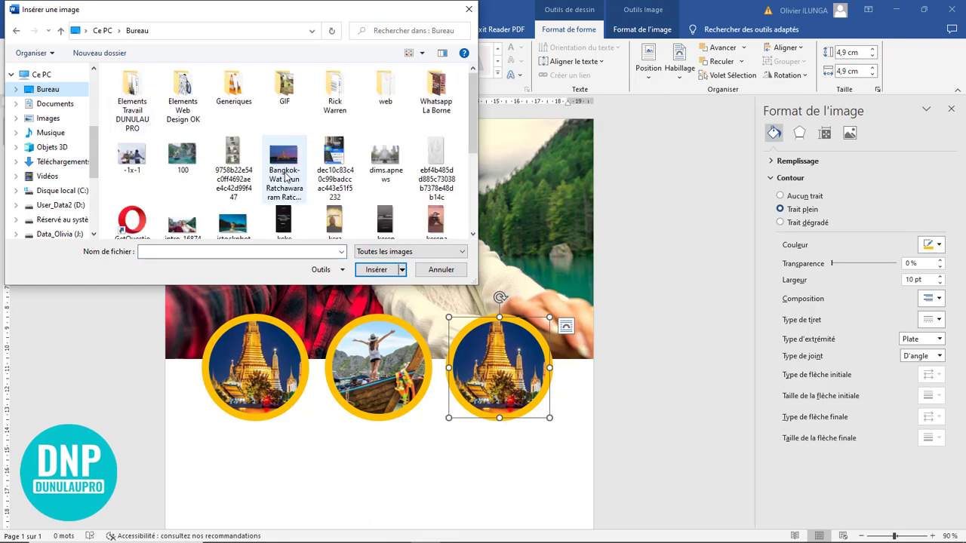
{"action": "double_click", "coordinate": [236, 188]}
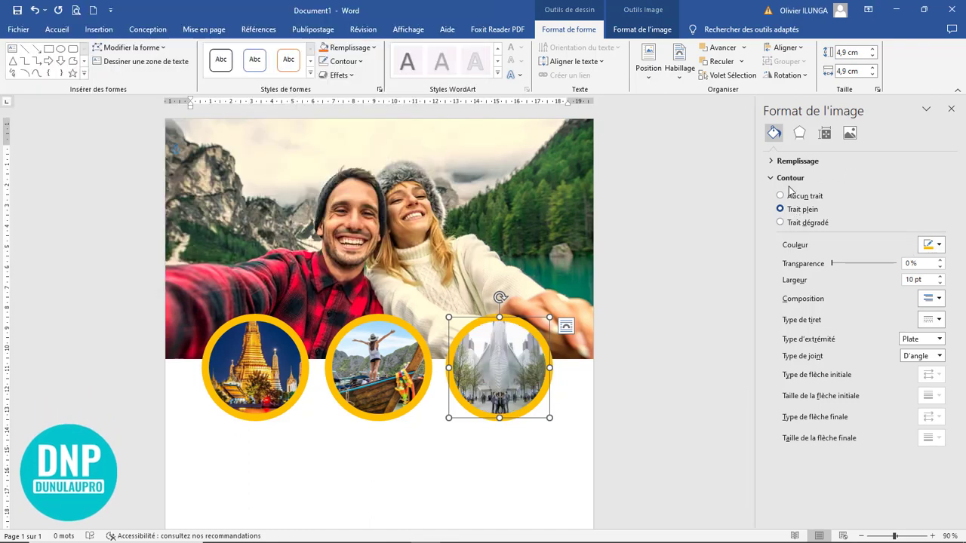
Step: Crop the third circle's photo with Fill and enlarge the building image inside the circle
{"action": "left_click", "coordinate": [642, 30]}
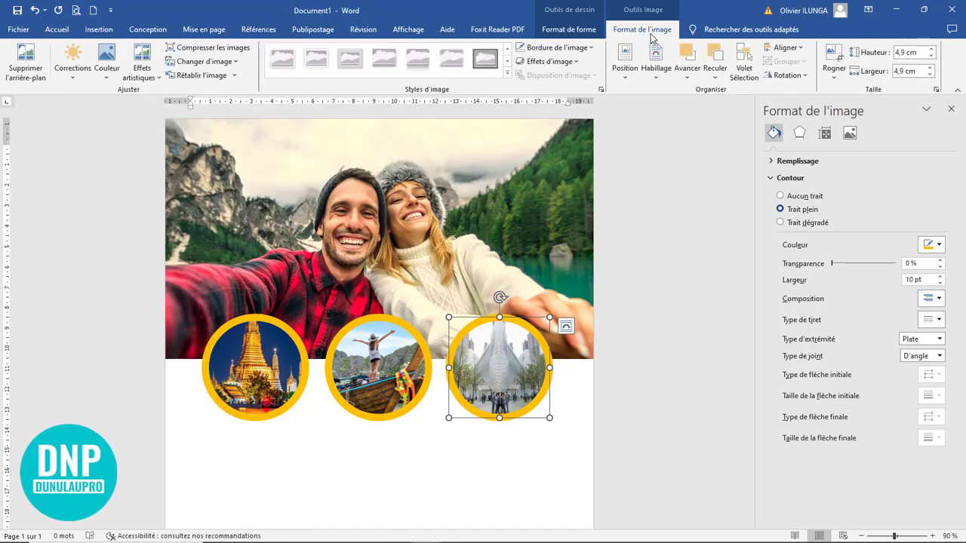
{"action": "left_click", "coordinate": [832, 75]}
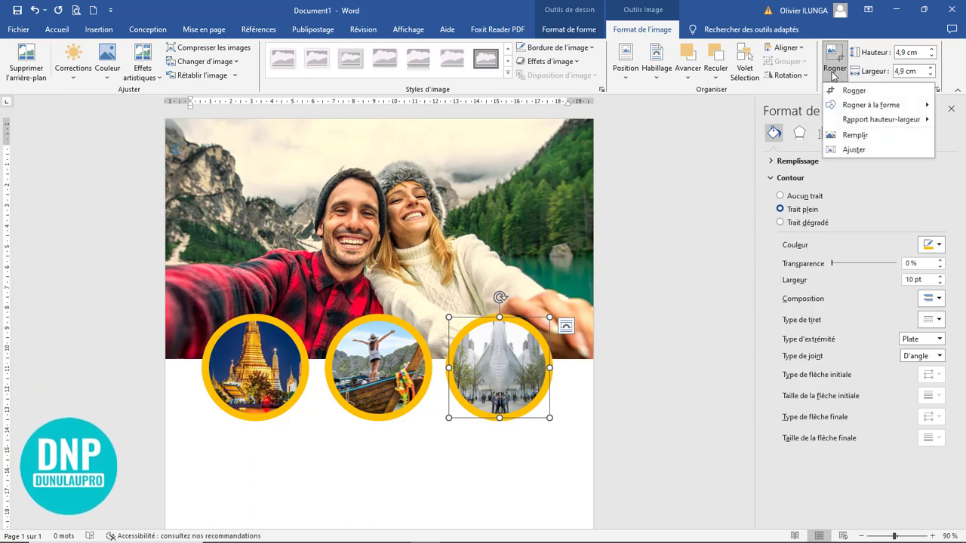
{"action": "left_click", "coordinate": [841, 137]}
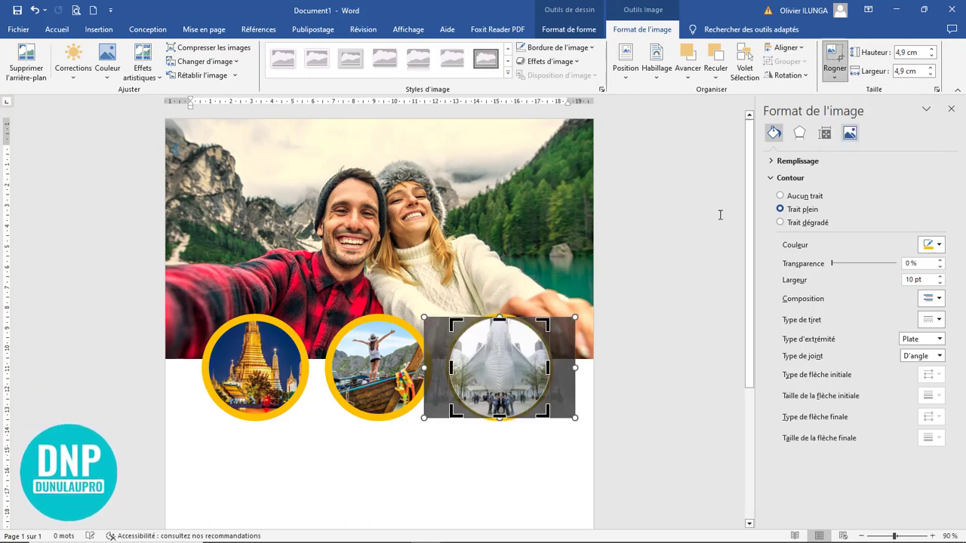
{"action": "left_click_drag", "start_coordinate": [575, 420], "coordinate": [601, 442]}
{"action": "left_click", "coordinate": [569, 399]}
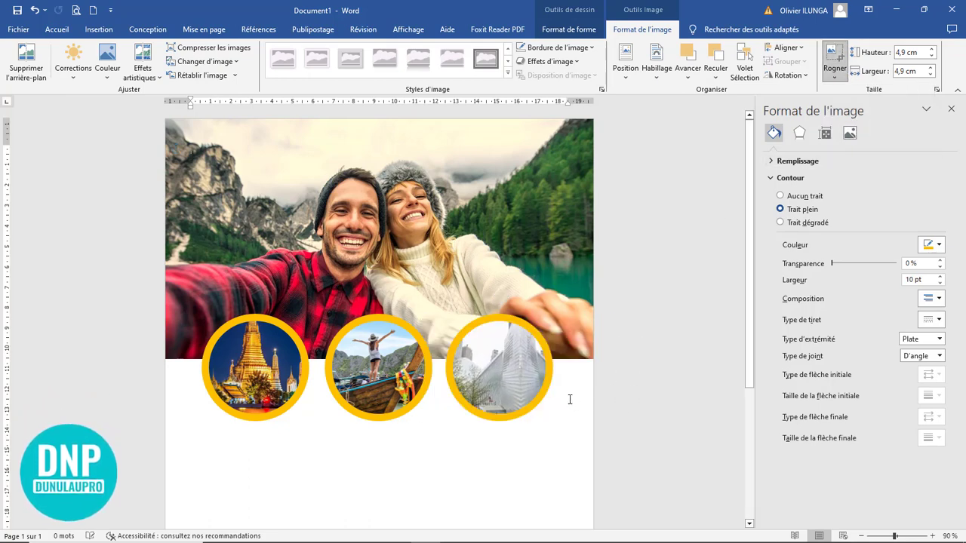
Step: Re-crop the third photo, enlarging and shifting it so the people at the building's base show
{"action": "left_click", "coordinate": [546, 406]}
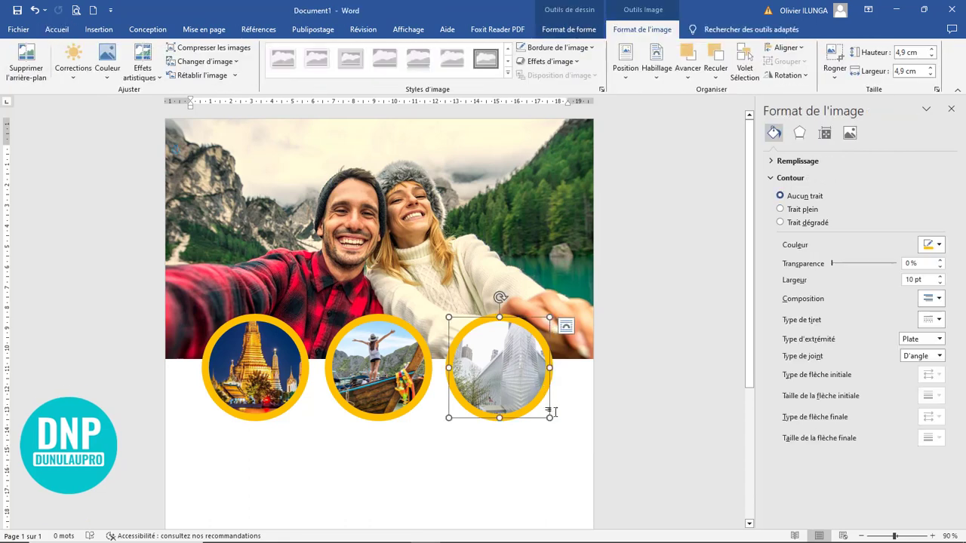
{"action": "left_click", "coordinate": [495, 359]}
{"action": "left_click", "coordinate": [642, 30]}
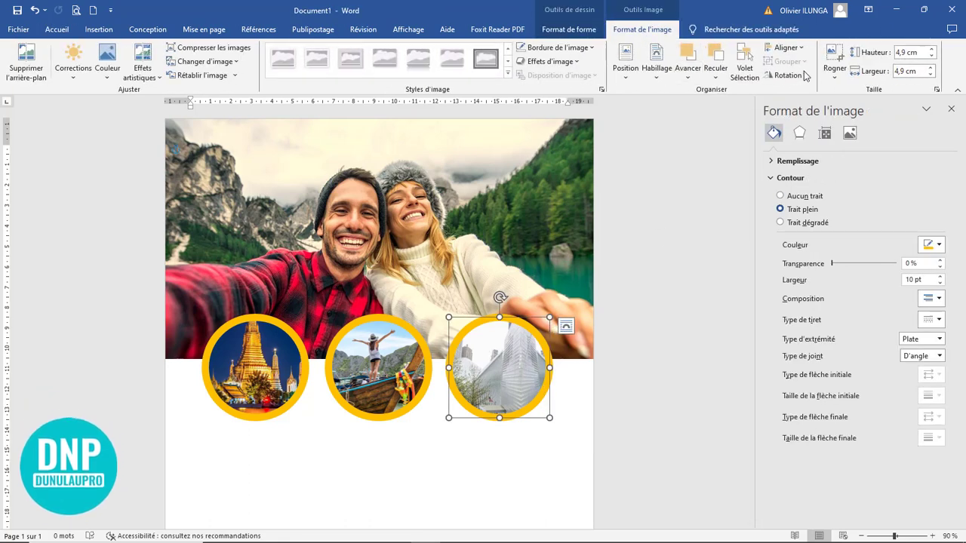
{"action": "left_click", "coordinate": [858, 133]}
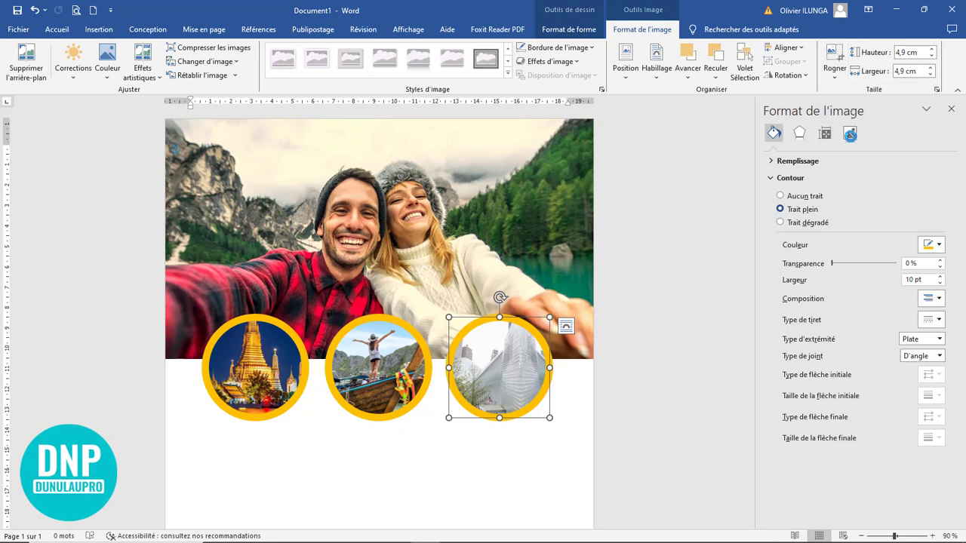
{"action": "left_click_drag", "start_coordinate": [574, 418], "coordinate": [604, 453]}
{"action": "left_click_drag", "start_coordinate": [558, 423], "coordinate": [532, 401]}
{"action": "left_click", "coordinate": [834, 56]}
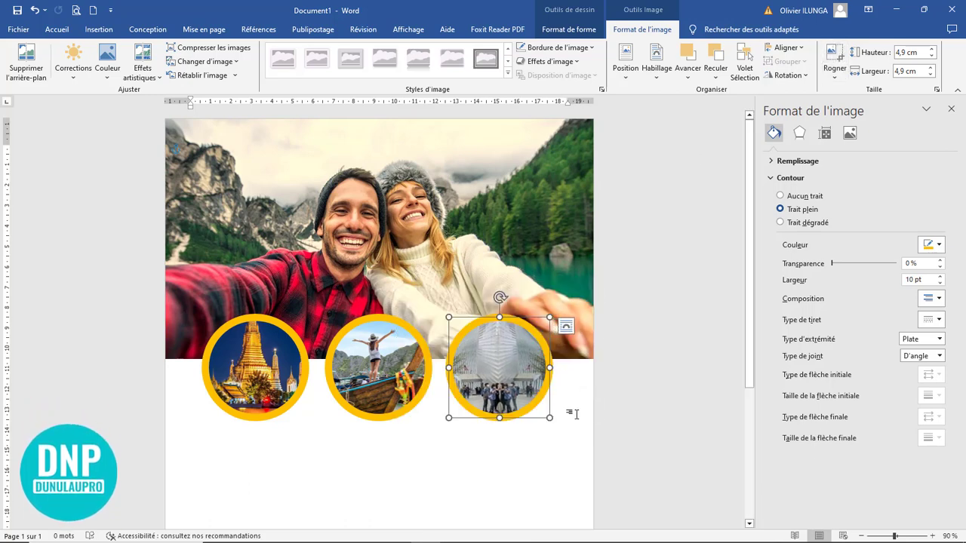
{"action": "left_click", "coordinate": [619, 402]}
Step: Close the Mise en forme des effets panel and bring up the Insertion ribbon
{"action": "scroll", "coordinate": [507, 400], "scroll_direction": "down", "scroll_amount": 5}
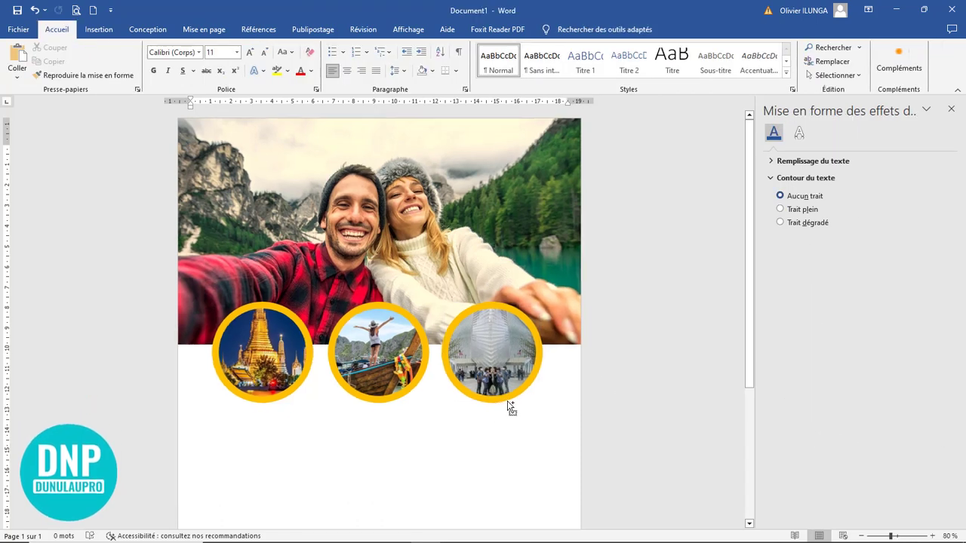
{"action": "scroll", "coordinate": [507, 400], "scroll_direction": "up", "scroll_amount": 3}
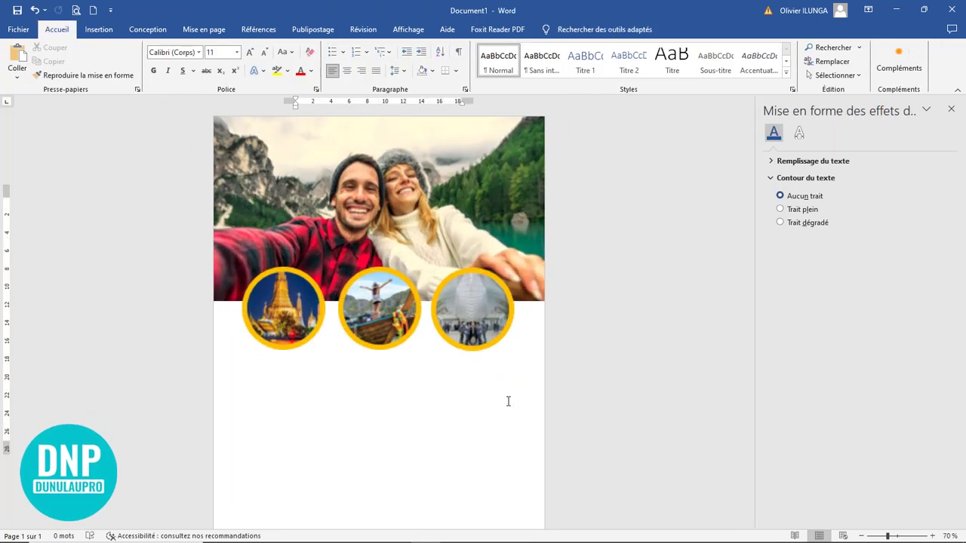
{"action": "left_click", "coordinate": [951, 110]}
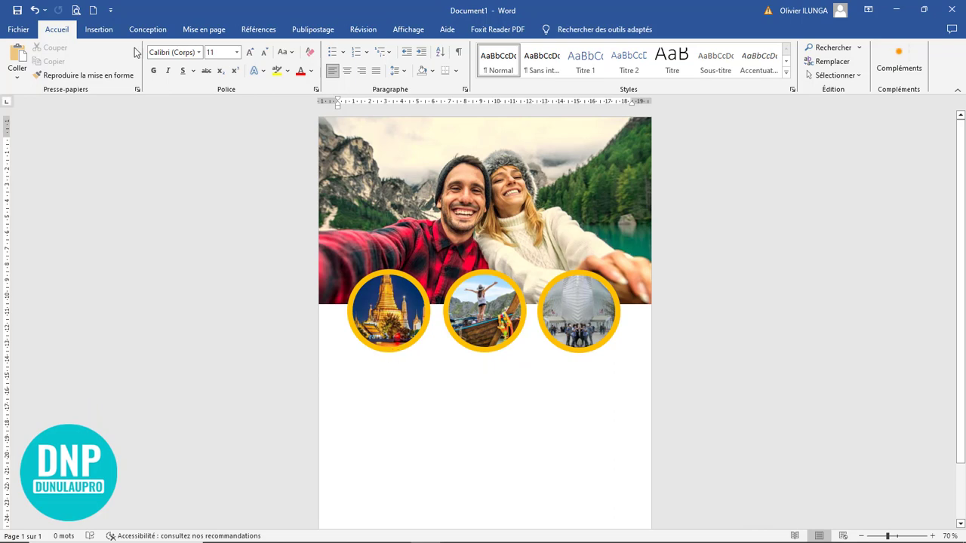
{"action": "left_click", "coordinate": [99, 29]}
{"action": "scroll", "coordinate": [527, 362], "scroll_direction": "up", "scroll_amount": 6}
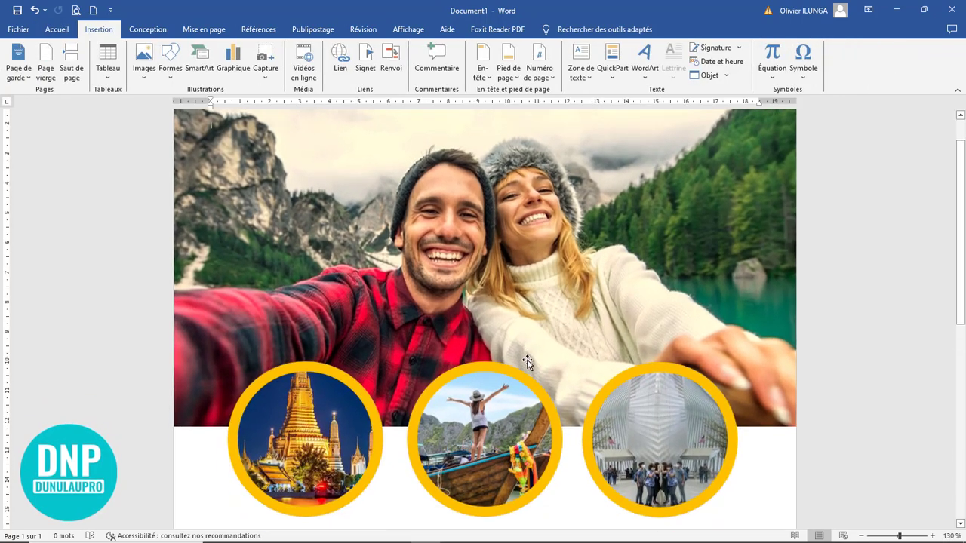
{"action": "scroll", "coordinate": [526, 362], "scroll_direction": "down", "scroll_amount": 4}
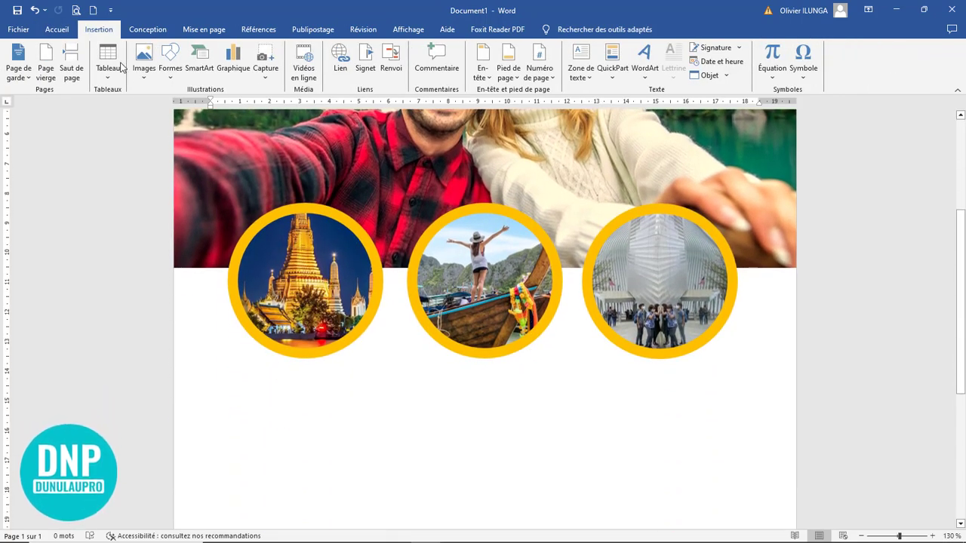
Step: Draw a text box below the first circle and type Vietnam in it
{"action": "left_click", "coordinate": [174, 79]}
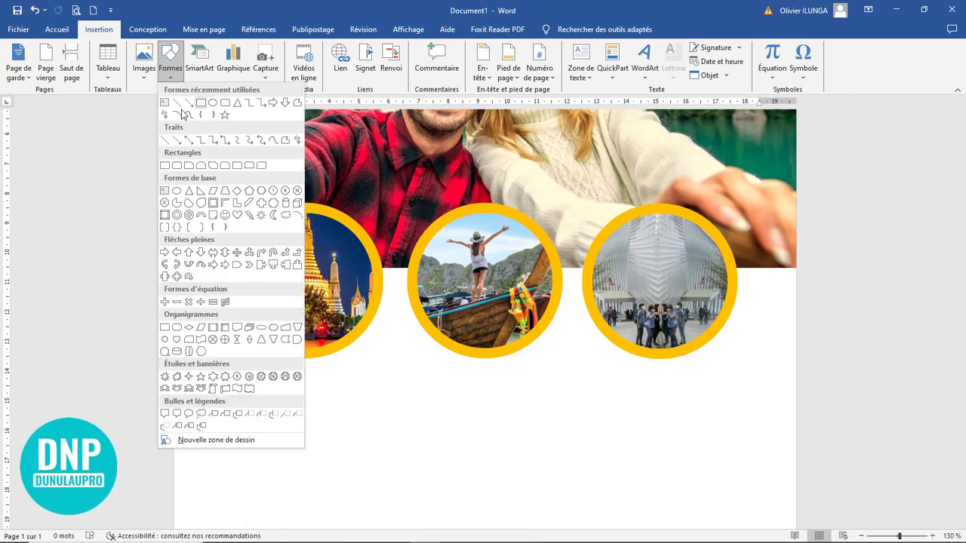
{"action": "left_click", "coordinate": [170, 130]}
{"action": "left_click_drag", "start_coordinate": [254, 351], "coordinate": [340, 394]}
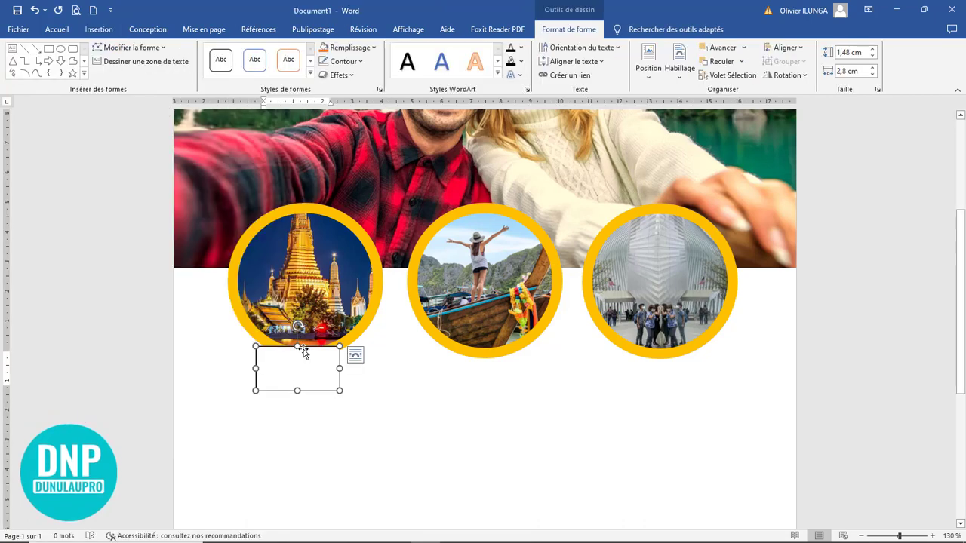
{"action": "left_click_drag", "start_coordinate": [304, 348], "coordinate": [309, 387]}
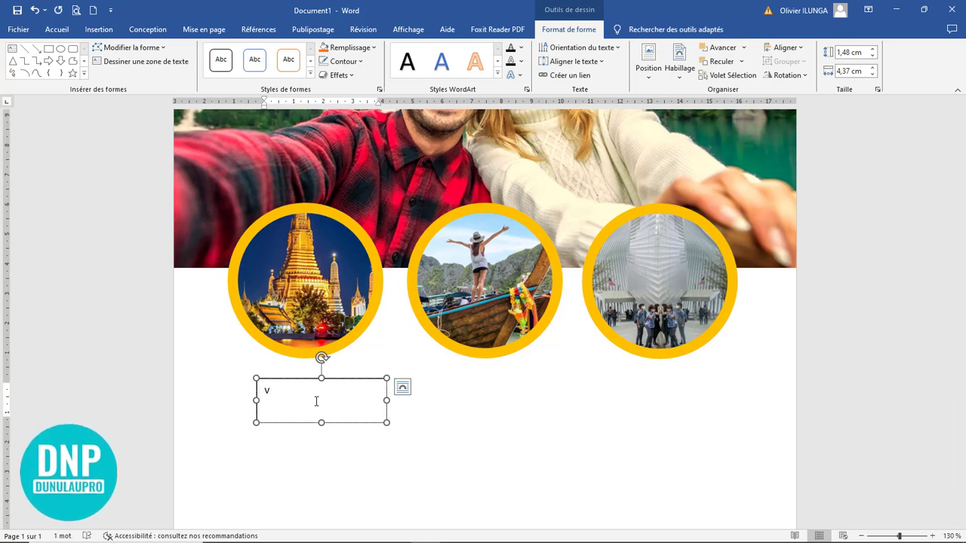
{"action": "type", "text": "et"}
{"action": "type", "text": "nam"}
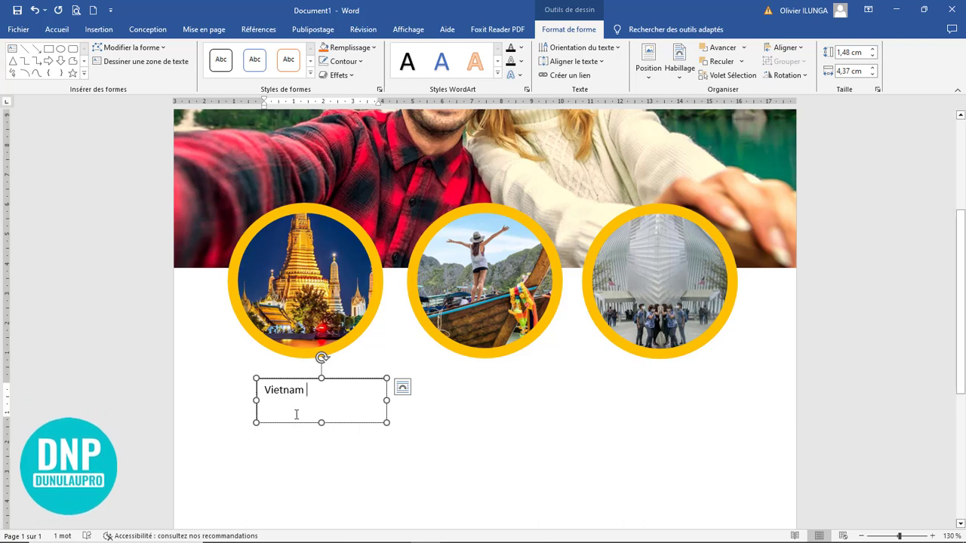
Step: Format VIETNAM in Bebas Neue Bold at size 18
{"action": "left_click_drag", "start_coordinate": [263, 388], "coordinate": [310, 415]}
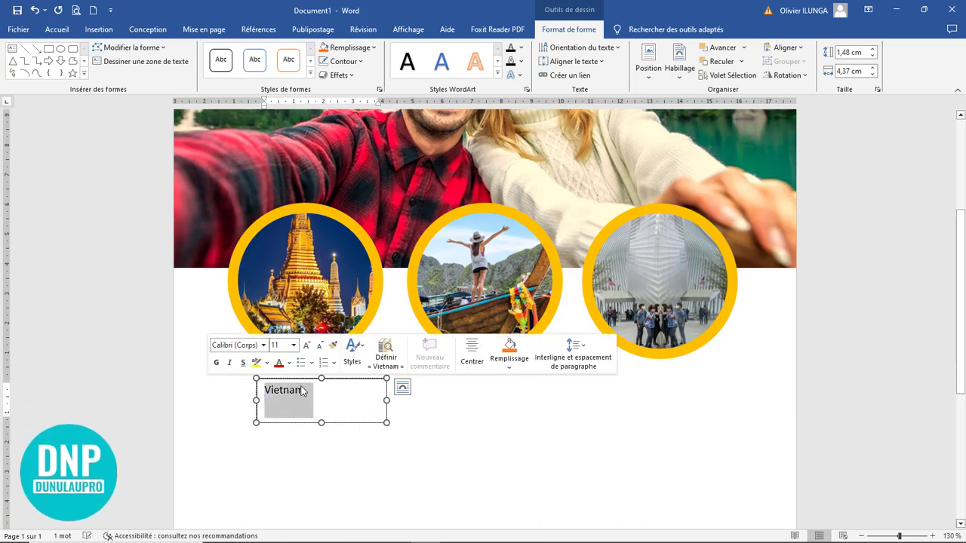
{"action": "left_click", "coordinate": [56, 30]}
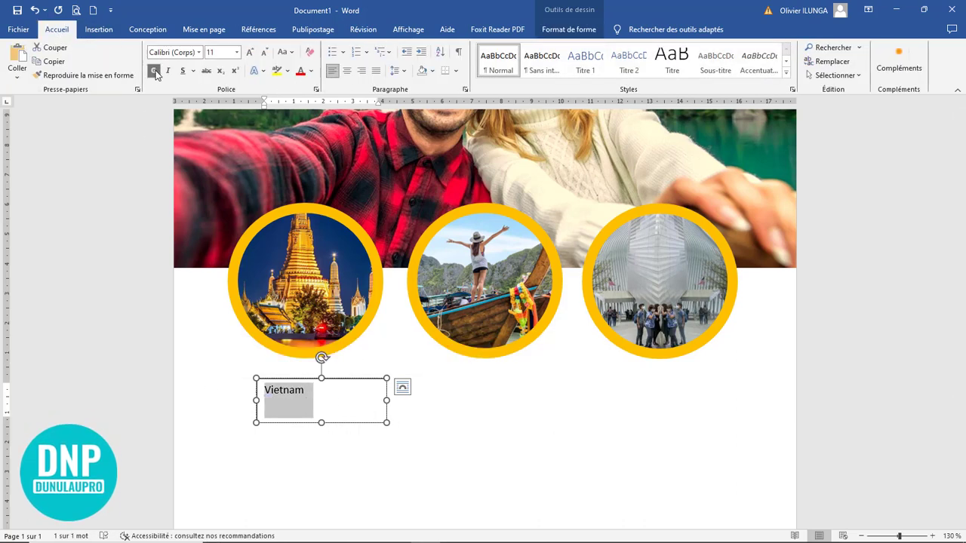
{"action": "left_click", "coordinate": [199, 53]}
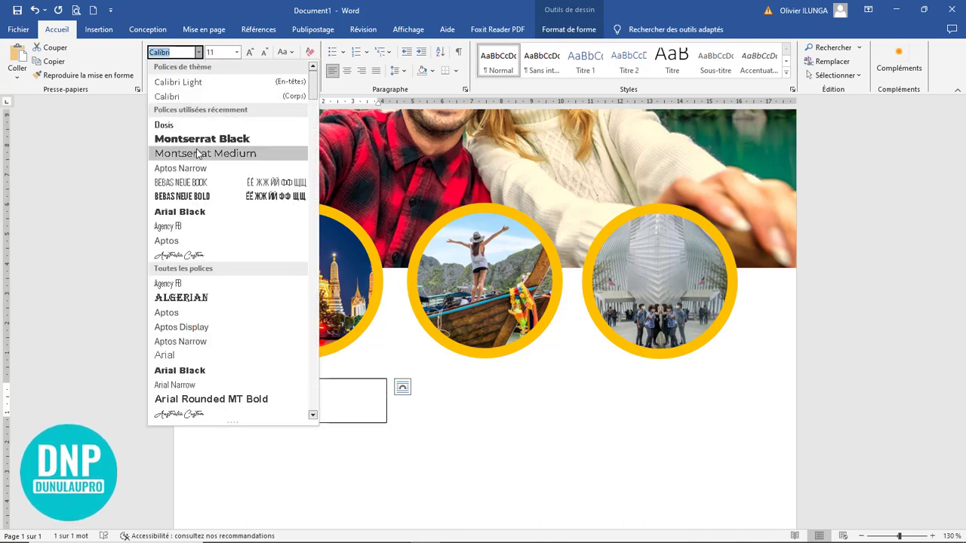
{"action": "left_click", "coordinate": [216, 196]}
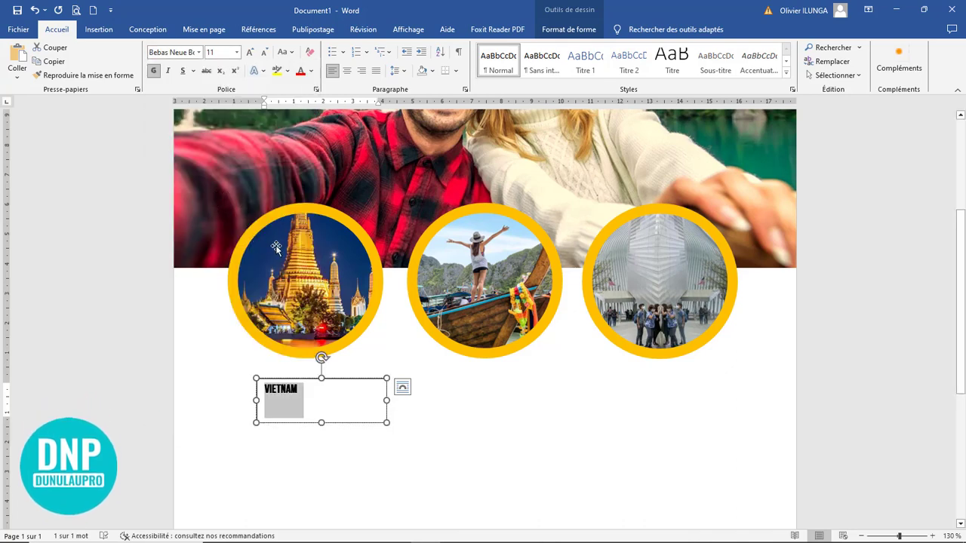
{"action": "key", "text": "ctrl+shift+greater"}
{"action": "key", "text": "ctrl+shift+greater"}
{"action": "key", "text": "ctrl+shift+greater"}
{"action": "key", "text": "ctrl+shift+greater"}
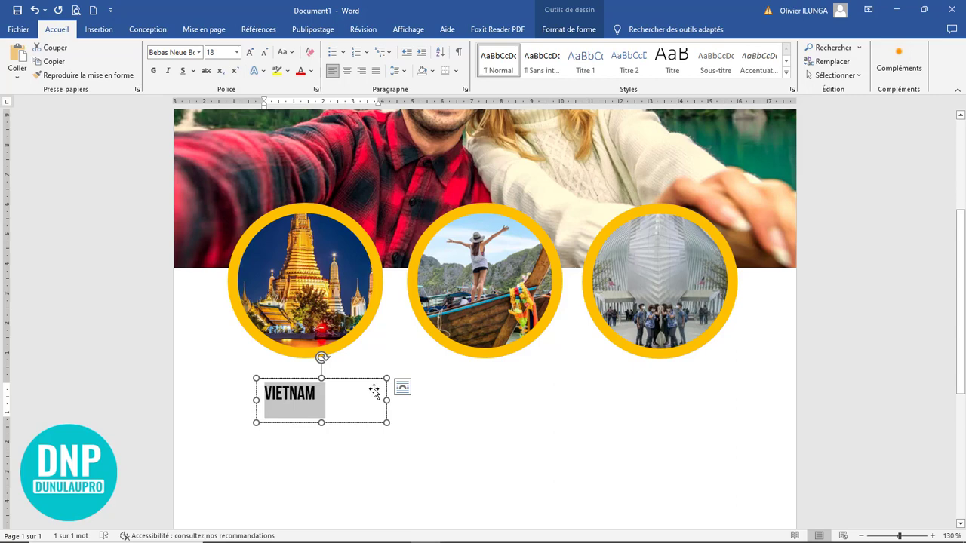
Step: Space out the letters of VIETNAM, ignore its spelling flag, and narrow the box to fit
{"action": "left_click", "coordinate": [271, 393]}
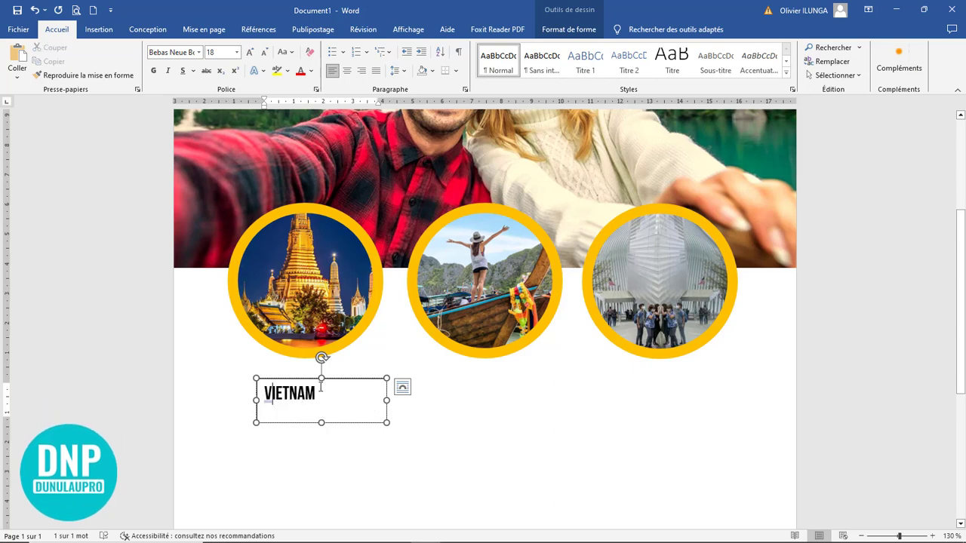
{"action": "key", "text": "space"}
{"action": "key", "text": "Right"}
{"action": "key", "text": "space"}
{"action": "key", "text": "Right"}
{"action": "key", "text": "space"}
{"action": "key", "text": "Right"}
{"action": "key", "text": "space"}
{"action": "key", "text": "Right"}
{"action": "key", "text": "space"}
{"action": "key", "text": "Right"}
{"action": "key", "text": "space"}
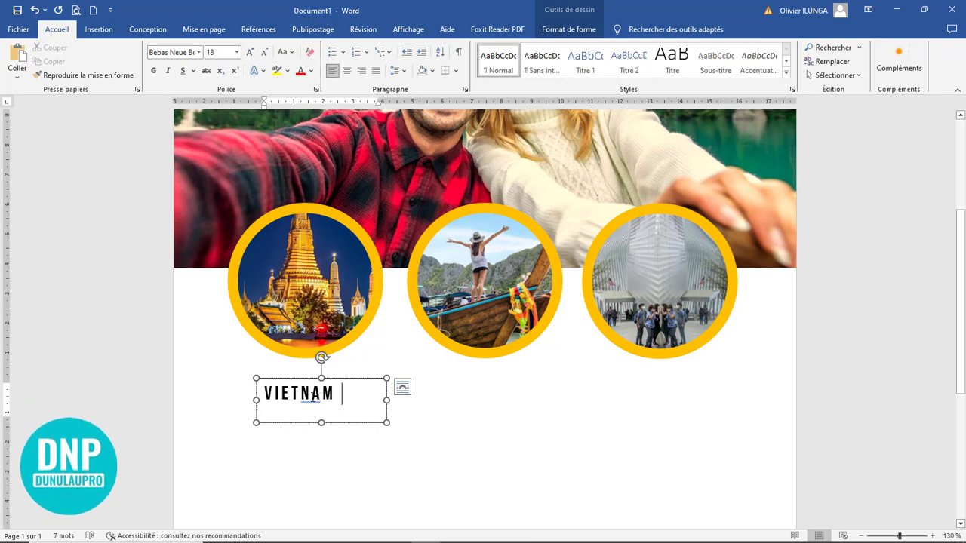
{"action": "right_click", "coordinate": [316, 396]}
{"action": "left_click", "coordinate": [243, 237]}
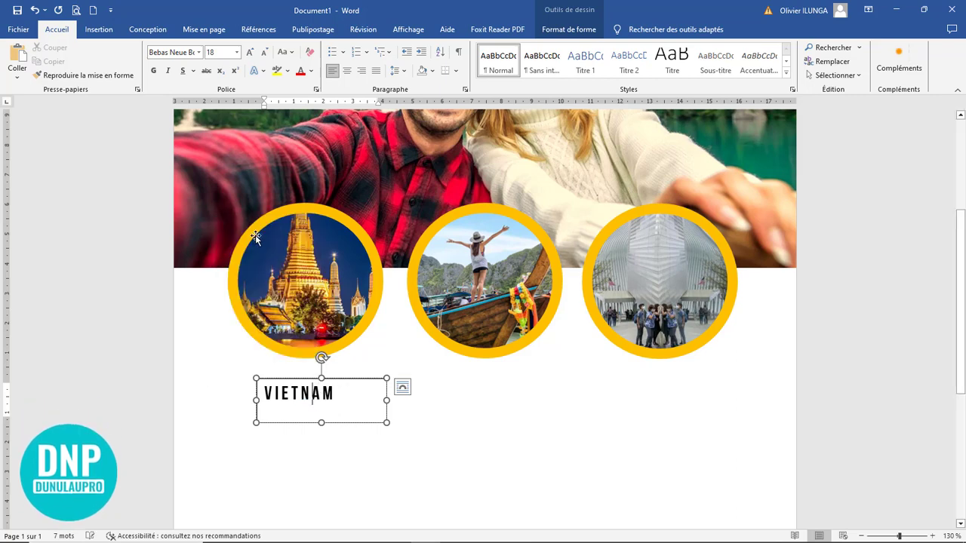
{"action": "left_click_drag", "start_coordinate": [386, 400], "coordinate": [304, 408]}
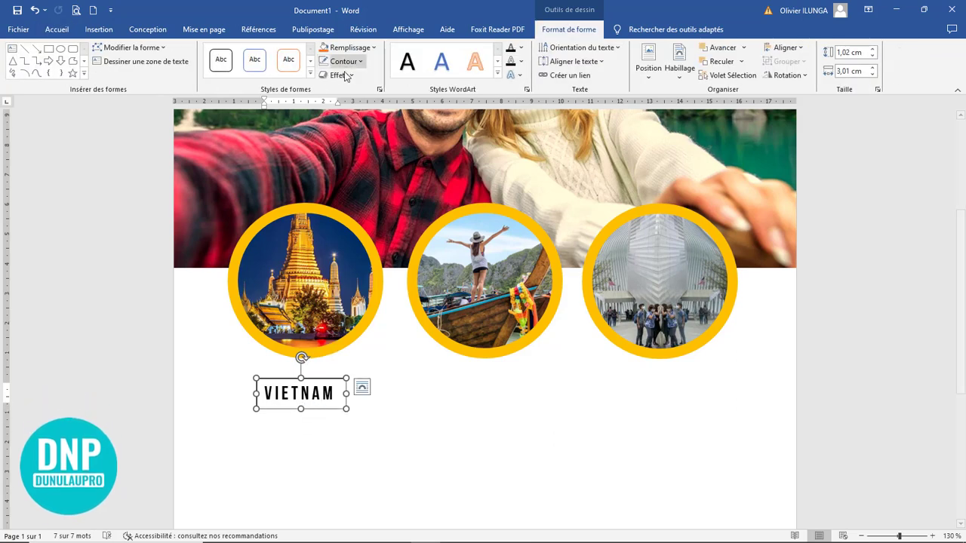
Step: Set the VIETNAM box to Aucun remplissage and Ctrl-drag a copy just below it
{"action": "left_click", "coordinate": [348, 50]}
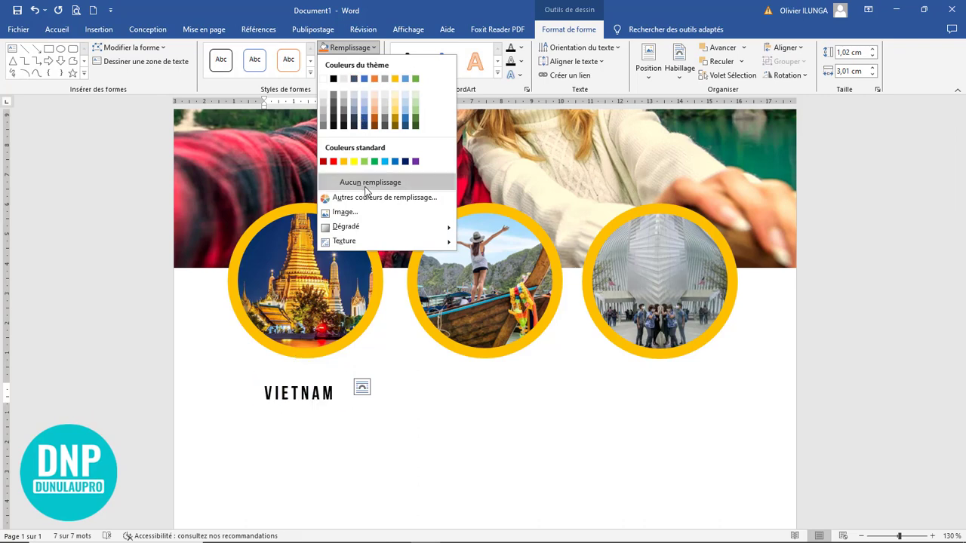
{"action": "left_click", "coordinate": [407, 181]}
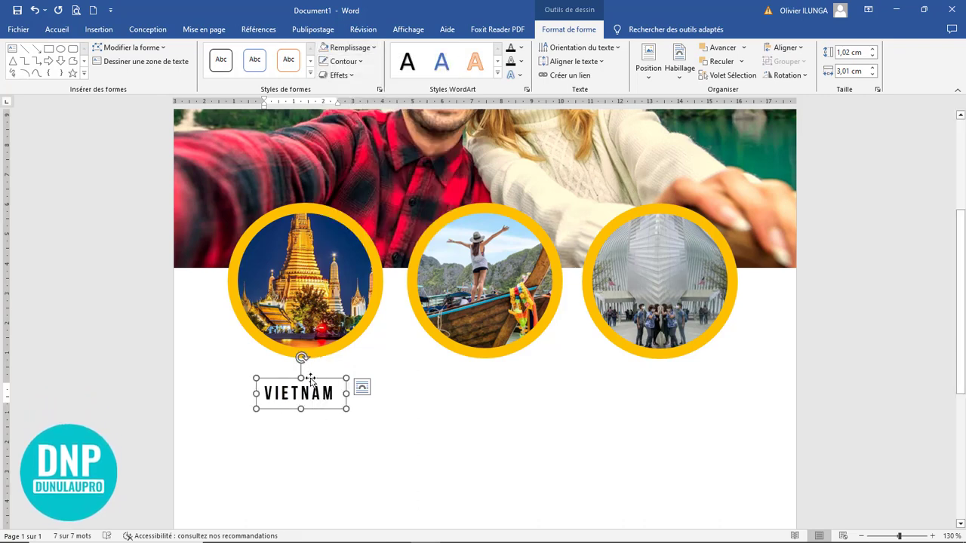
{"action": "left_click_drag", "start_coordinate": [321, 390], "coordinate": [375, 434]}
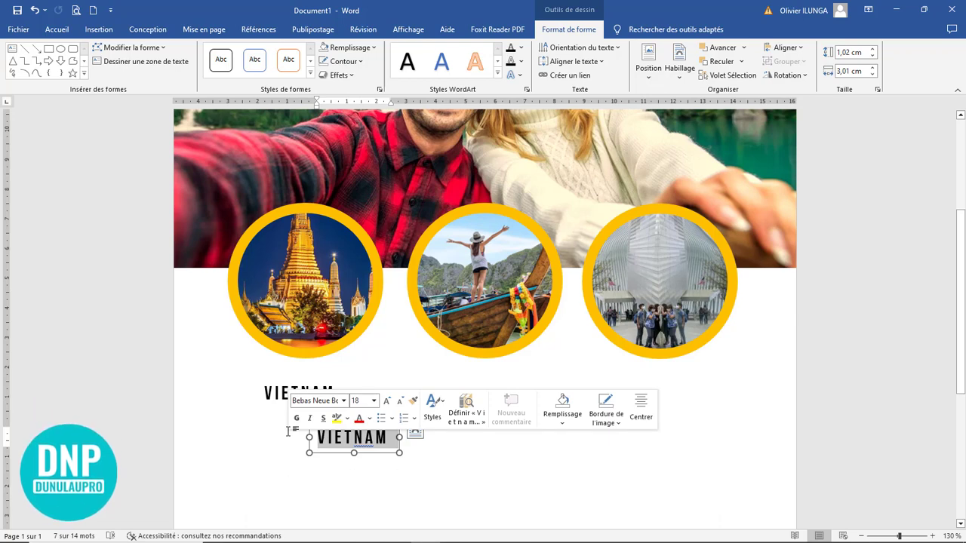
Step: Type the price 1.900 U into the copied box beneath VIETNAM
{"action": "type", "text": "1"}
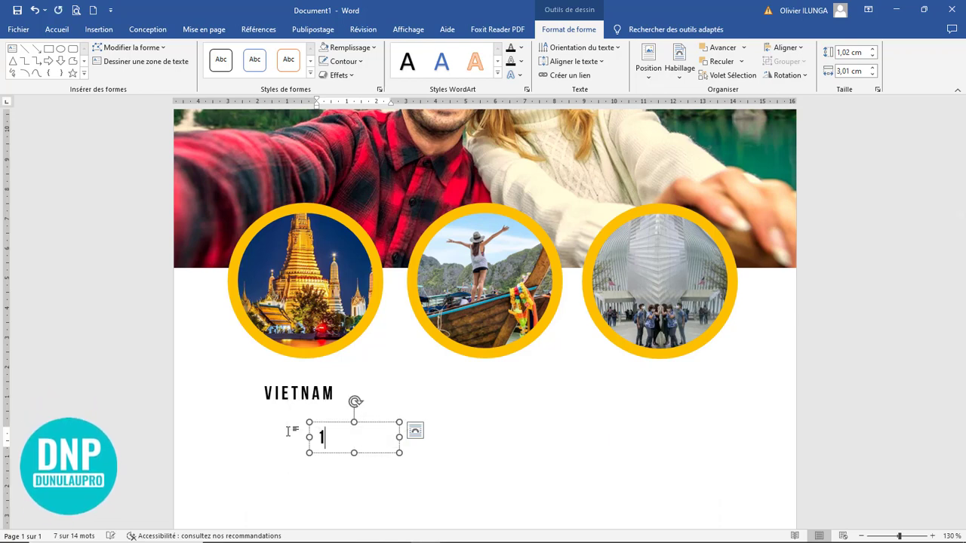
{"action": "type", "text": ".90"}
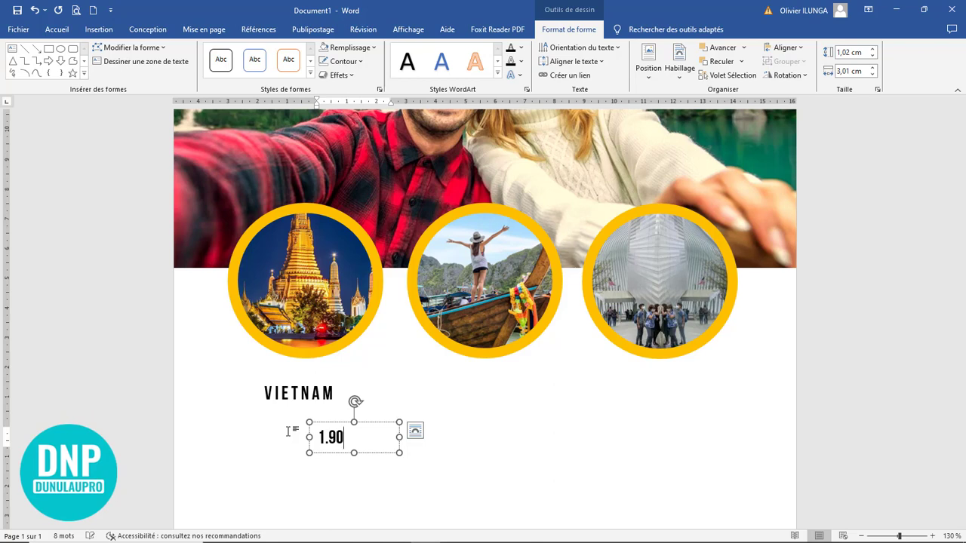
{"action": "type", "text": "0 U"}
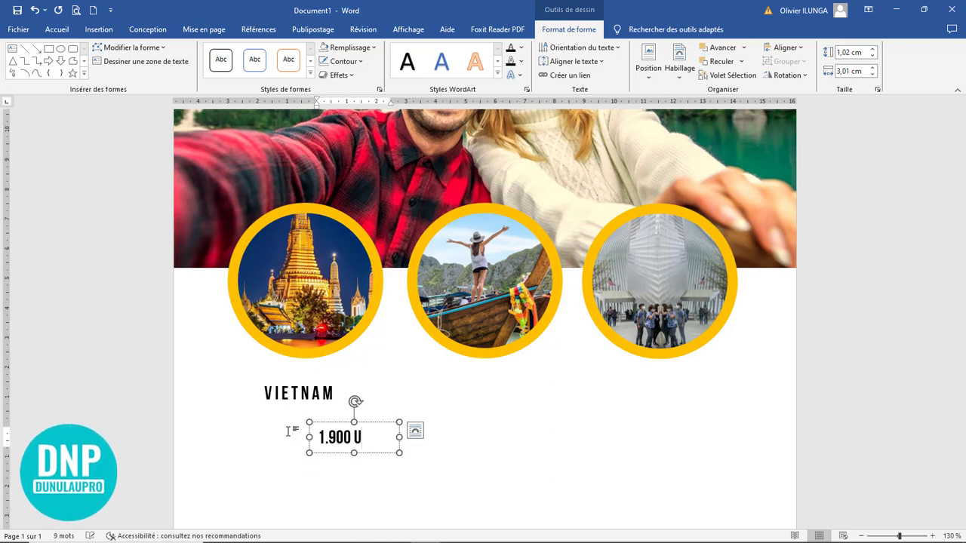
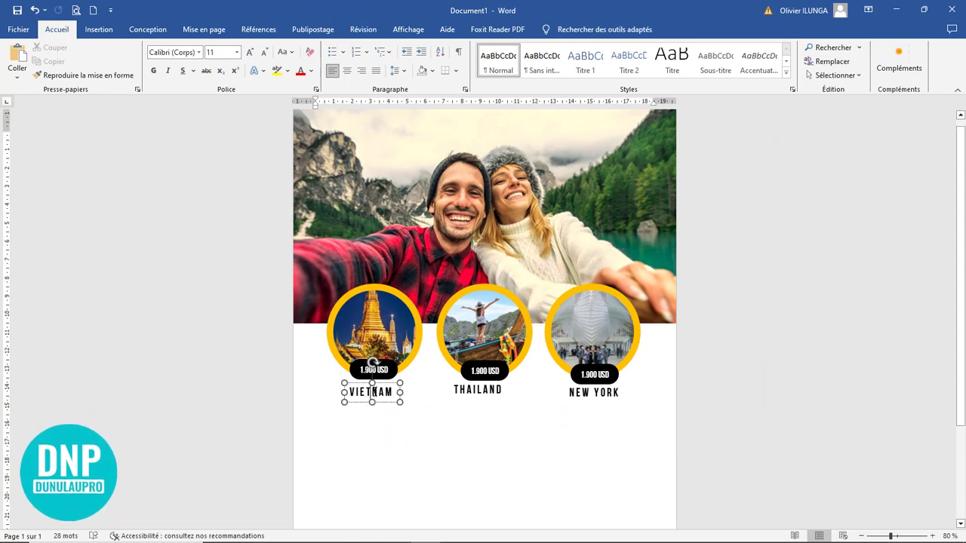
Step: Select the VIETNAM label text box under the Vietnam circle
{"action": "left_click", "coordinate": [403, 432]}
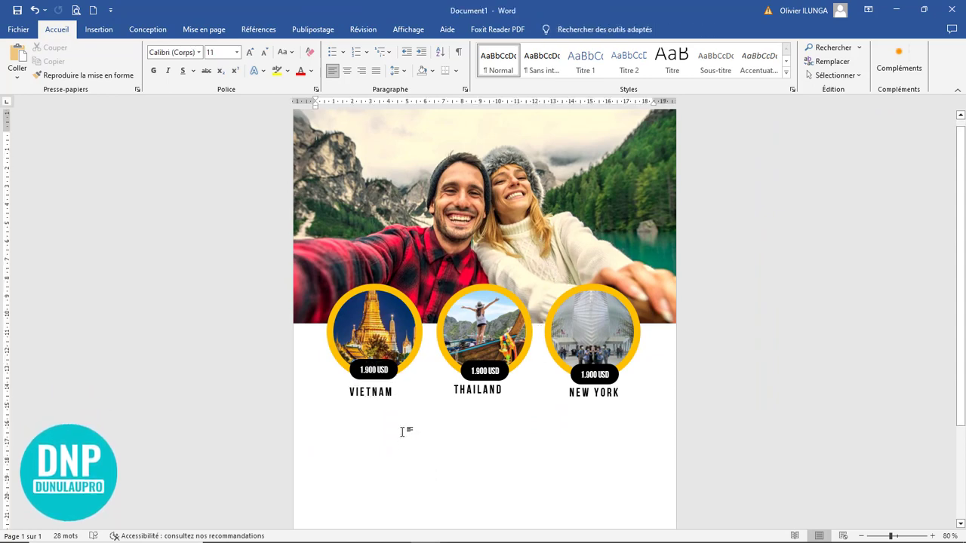
{"action": "left_click", "coordinate": [384, 393]}
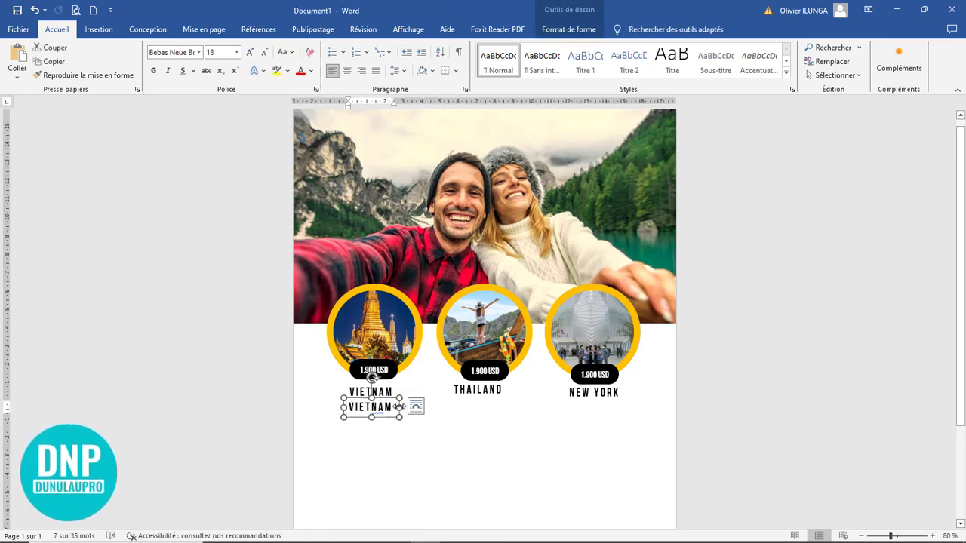
Step: Widen the copied box and replace VIETNAM with a smaller, unbolded =lorem() paragraph
{"action": "left_click_drag", "start_coordinate": [412, 407], "coordinate": [423, 408]}
{"action": "left_click_drag", "start_coordinate": [343, 407], "coordinate": [325, 408]}
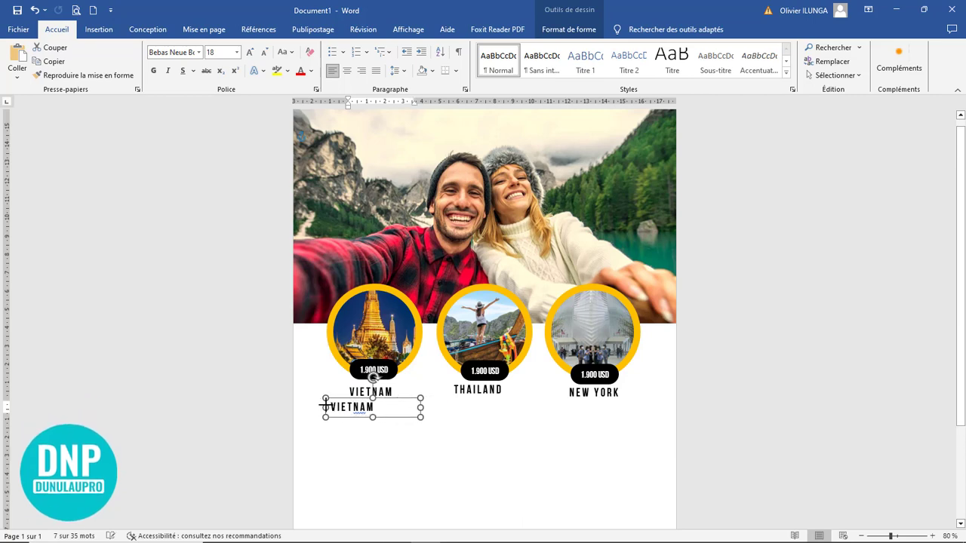
{"action": "triple_click", "coordinate": [332, 401]}
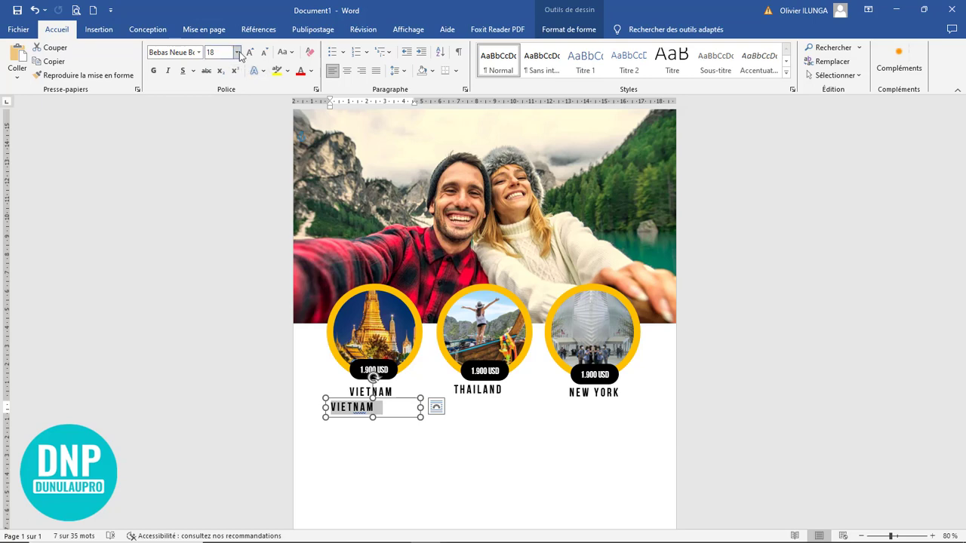
{"action": "left_click", "coordinate": [264, 54]}
{"action": "left_click", "coordinate": [263, 54]}
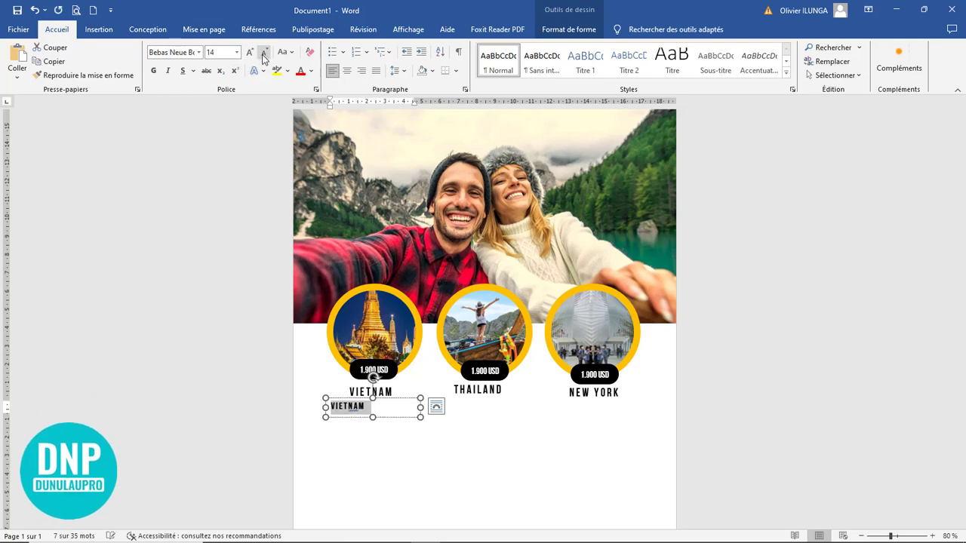
{"action": "left_click", "coordinate": [154, 76]}
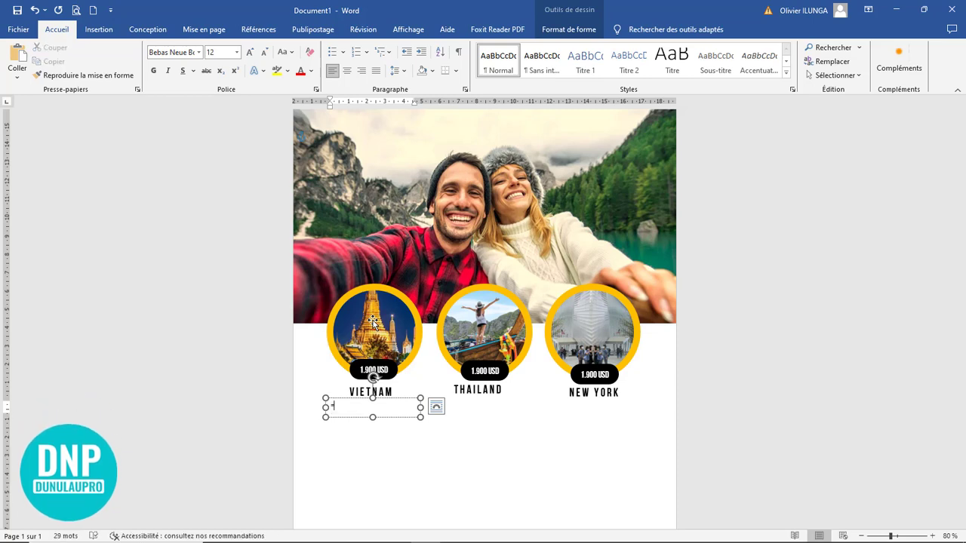
{"action": "type", "text": "m("}
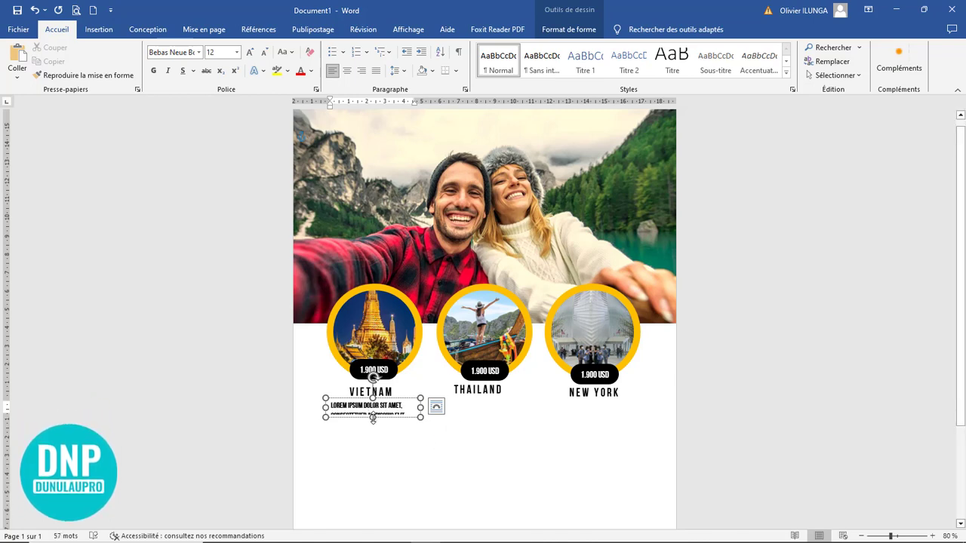
Step: Enlarge the box to show the whole paragraph and centre-align it
{"action": "left_click_drag", "start_coordinate": [377, 435], "coordinate": [377, 451]}
{"action": "left_click_drag", "start_coordinate": [420, 424], "coordinate": [438, 424]}
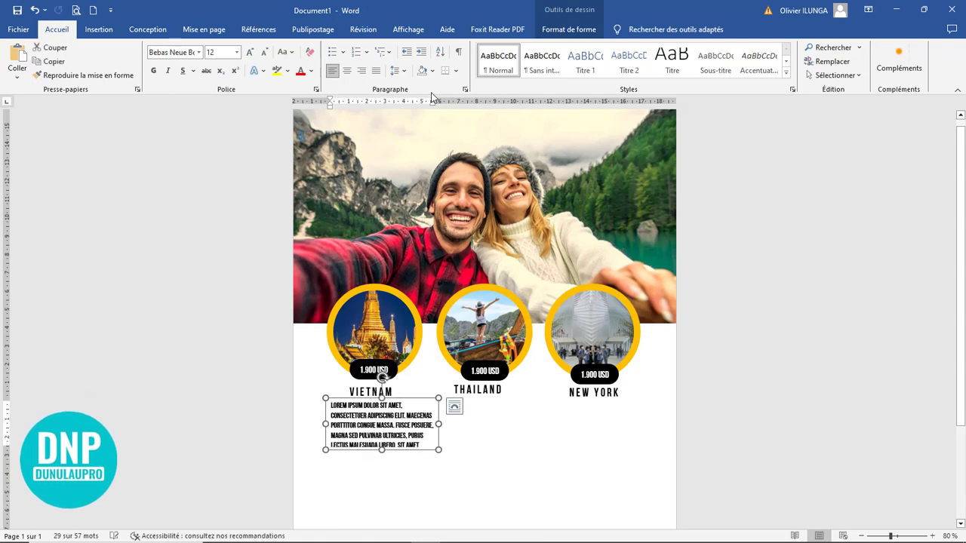
{"action": "left_click", "coordinate": [348, 73]}
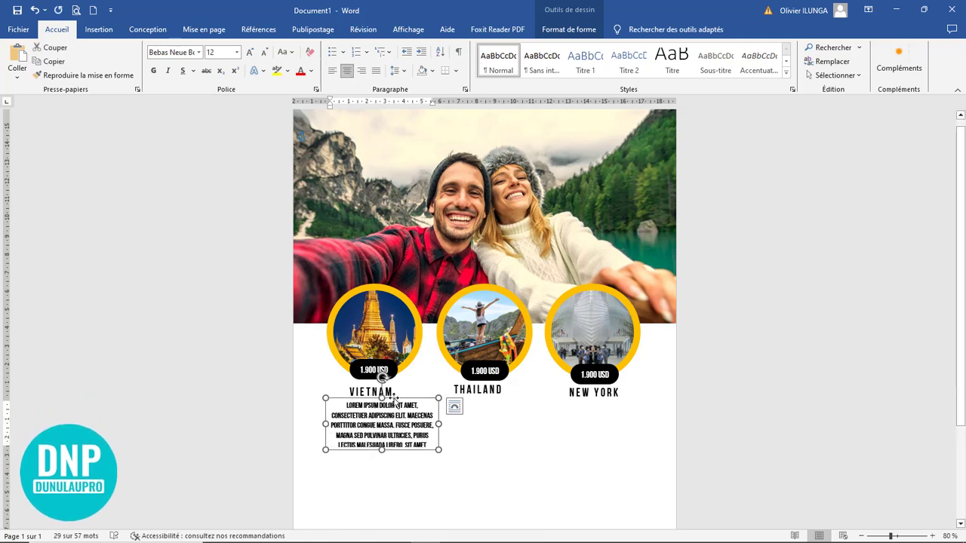
{"action": "left_click", "coordinate": [568, 29]}
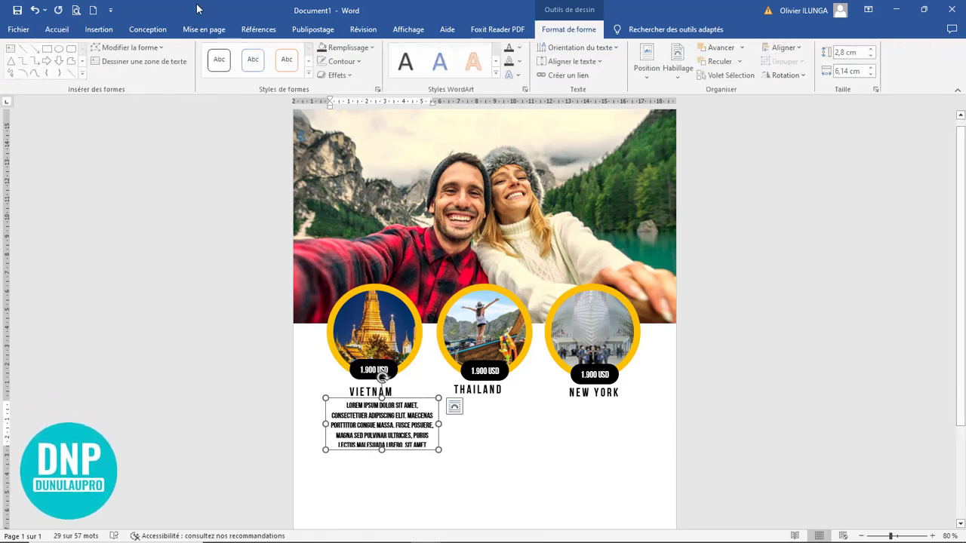
{"action": "left_click", "coordinate": [57, 30]}
{"action": "left_click", "coordinate": [199, 52]}
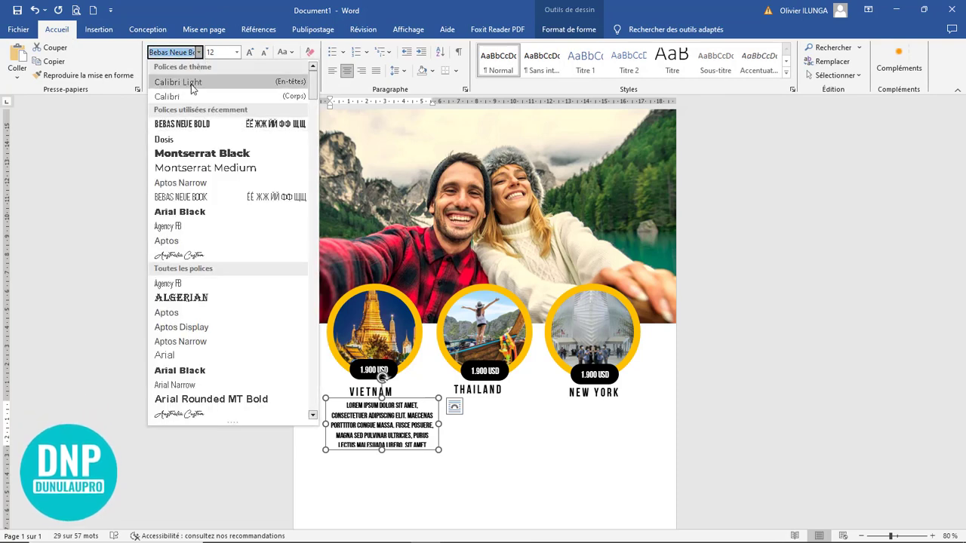
Step: Set the description to Montserrat Medium and copy it under THAILAND, nudged into place
{"action": "left_click", "coordinate": [211, 167]}
{"action": "left_click_drag", "start_coordinate": [382, 446], "coordinate": [507, 401]}
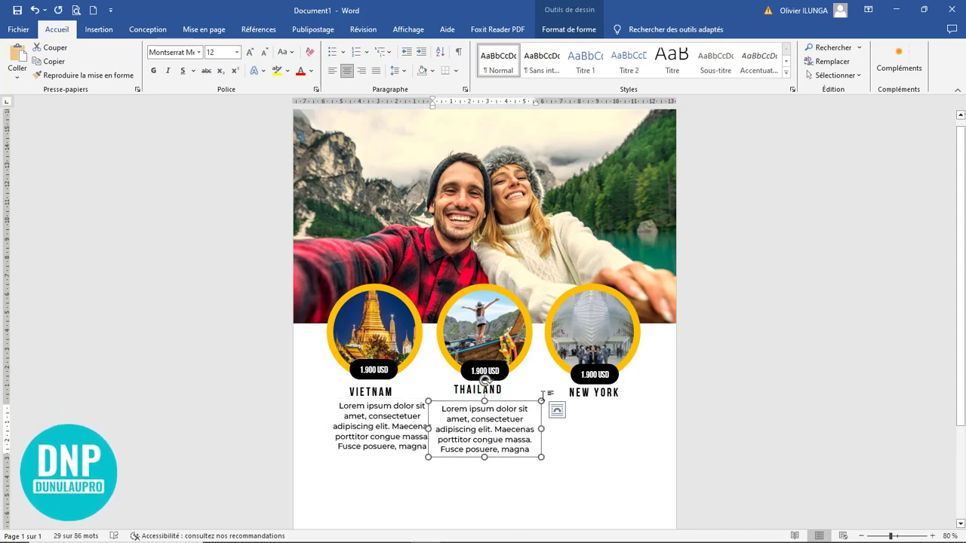
{"action": "key", "text": "Right"}
{"action": "key", "text": "Right"}
{"action": "key", "text": "Right"}
{"action": "key", "text": "Right"}
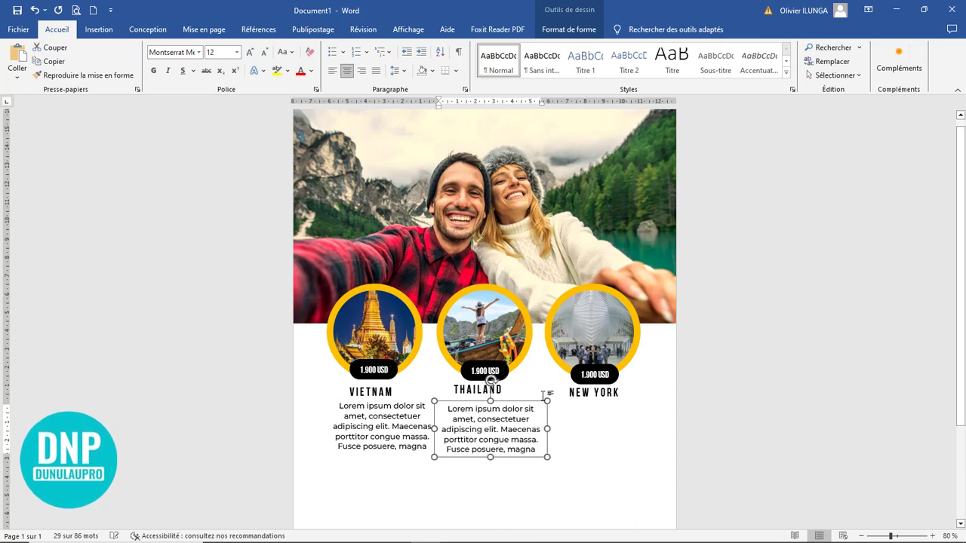
{"action": "key", "text": "Right"}
{"action": "key", "text": "Up"}
{"action": "key", "text": "Up"}
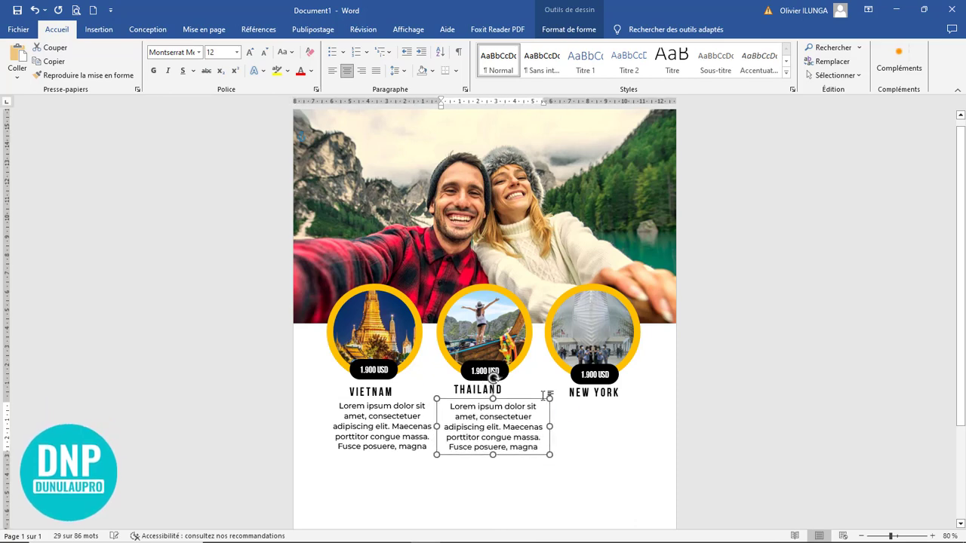
Step: Centre the THAILAND label and nudge its description up to align
{"action": "left_click", "coordinate": [490, 385]}
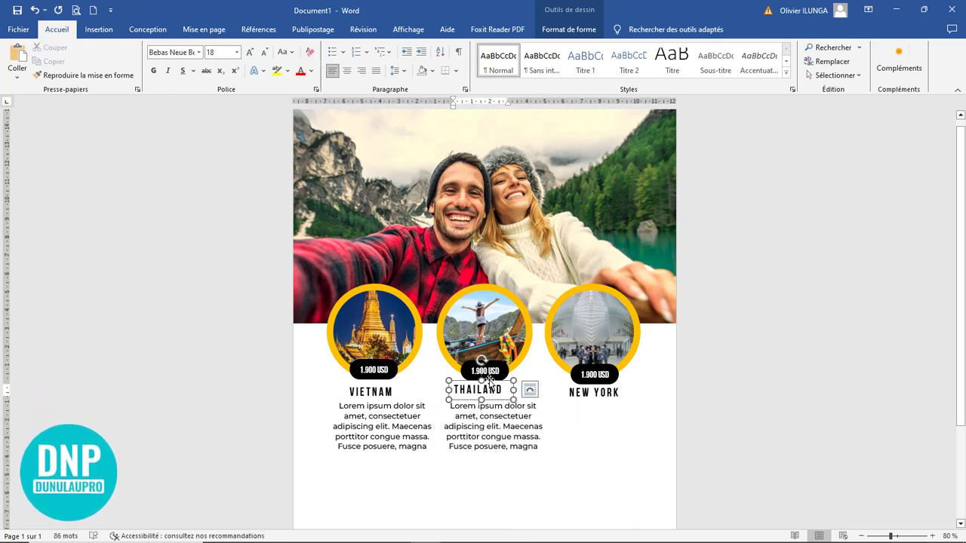
{"action": "key", "text": "Right"}
{"action": "key", "text": "Right"}
{"action": "key", "text": "Right"}
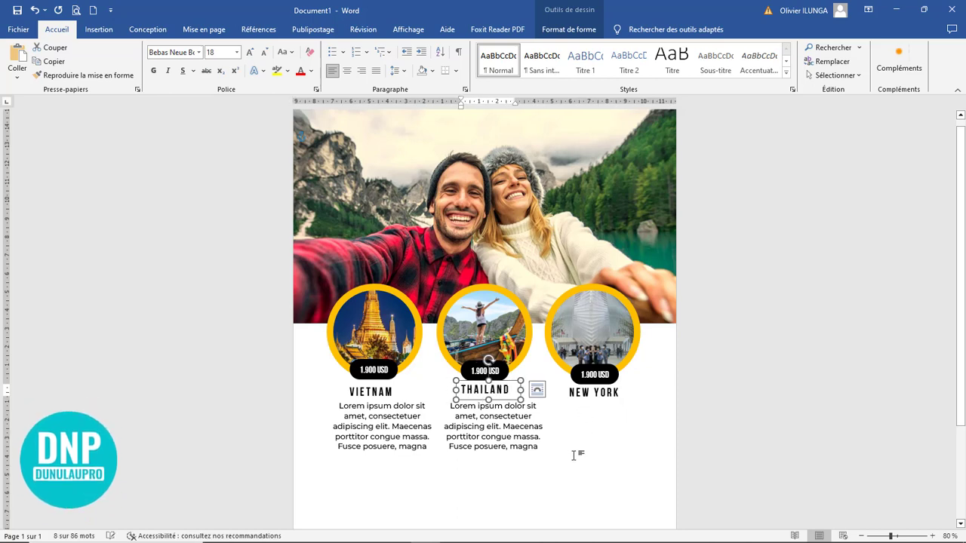
{"action": "left_click", "coordinate": [542, 435]}
{"action": "left_click", "coordinate": [503, 414]}
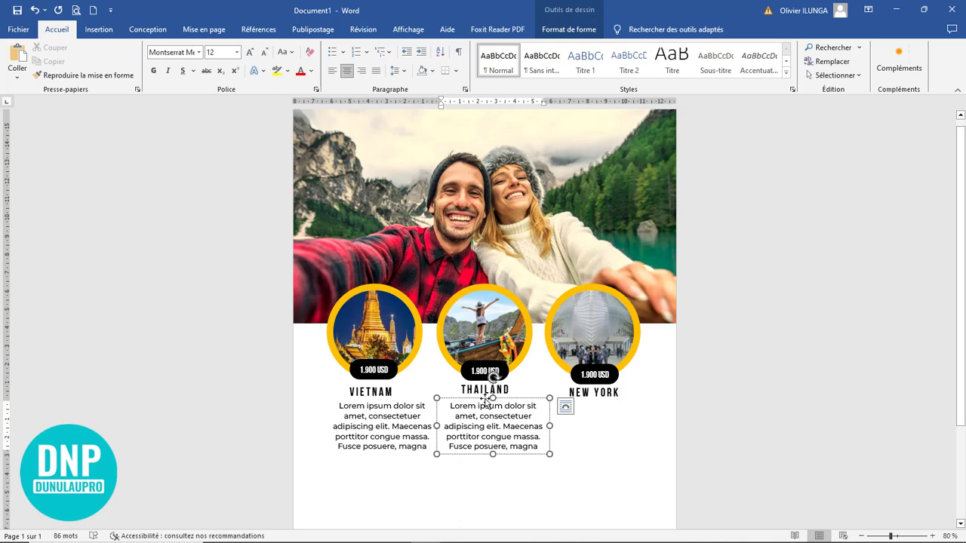
{"action": "left_click", "coordinate": [487, 402]}
{"action": "key", "text": "Up"}
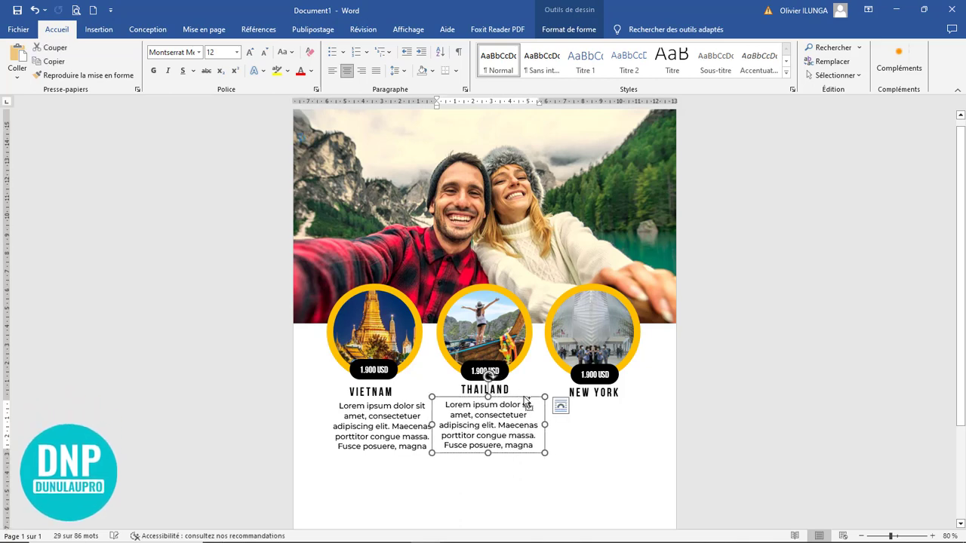
Step: Duplicate the description box under NEW YORK
{"action": "left_click_drag", "start_coordinate": [526, 397], "coordinate": [617, 396]}
{"action": "left_click", "coordinate": [591, 482]}
{"action": "left_click", "coordinate": [481, 432]}
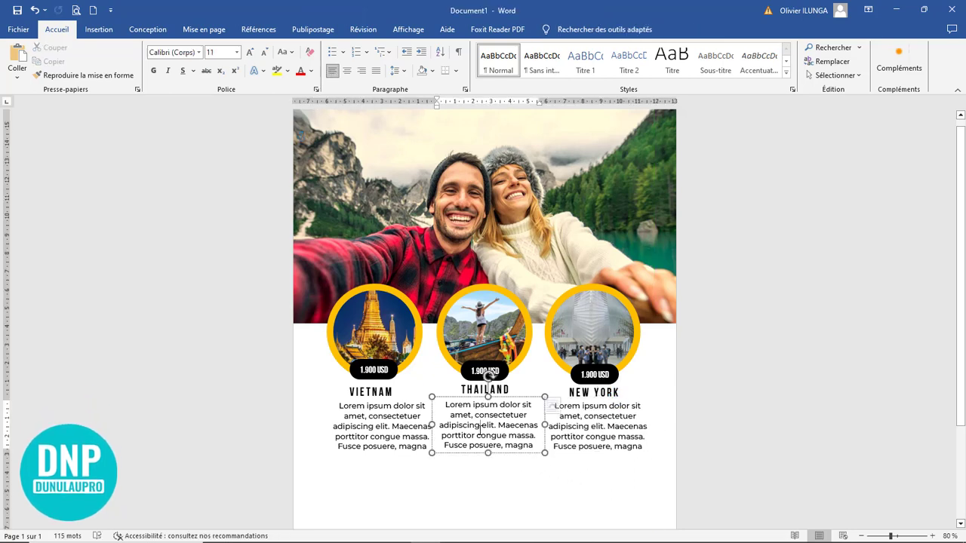
{"action": "left_click", "coordinate": [395, 417]}
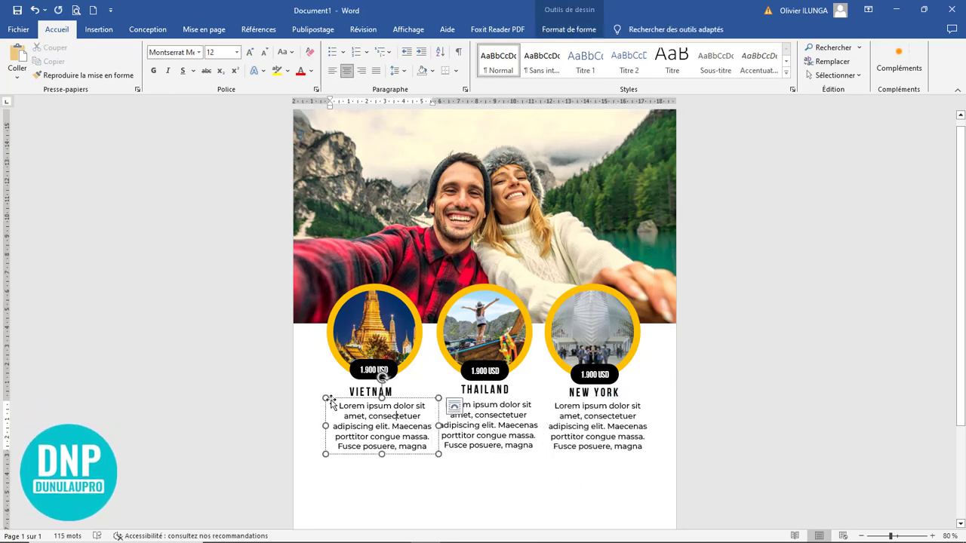
Step: Give the Vietnam description a dark theme font colour, keeping it at size 12
{"action": "left_click_drag", "start_coordinate": [337, 407], "coordinate": [427, 448]}
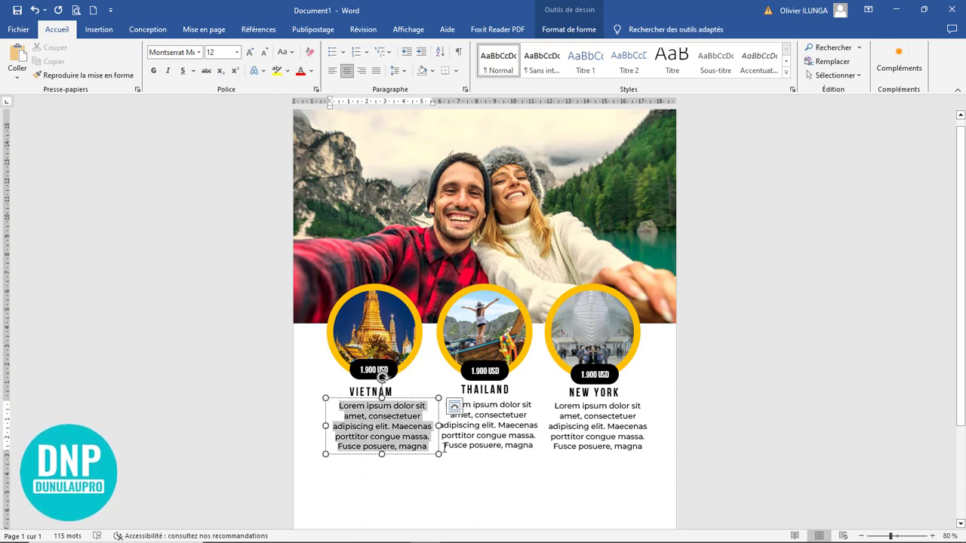
{"action": "left_click", "coordinate": [265, 52]}
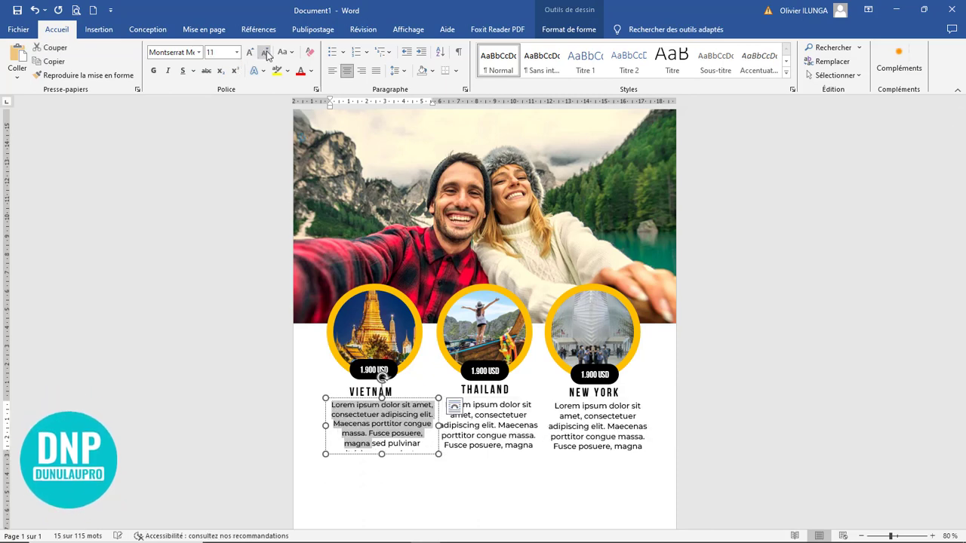
{"action": "left_click", "coordinate": [250, 52]}
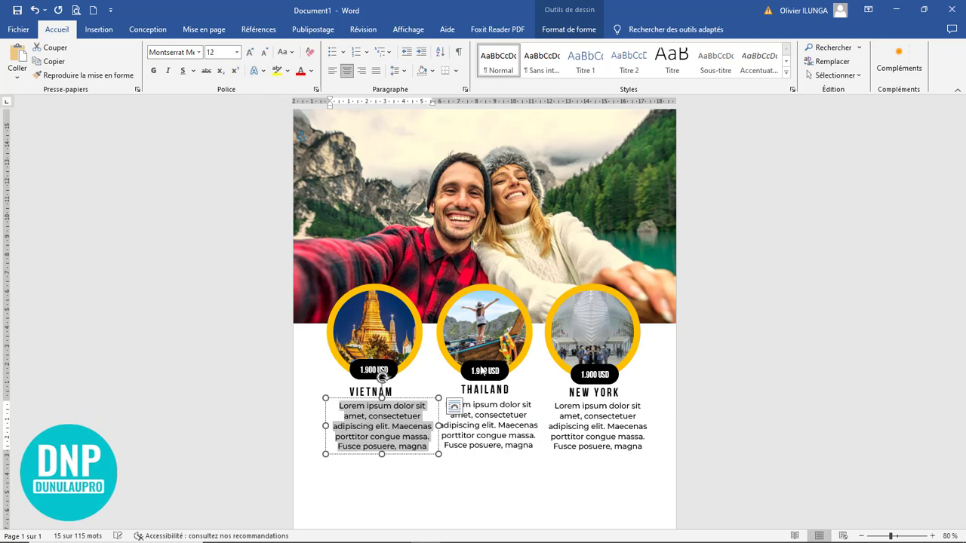
{"action": "left_click", "coordinate": [365, 406]}
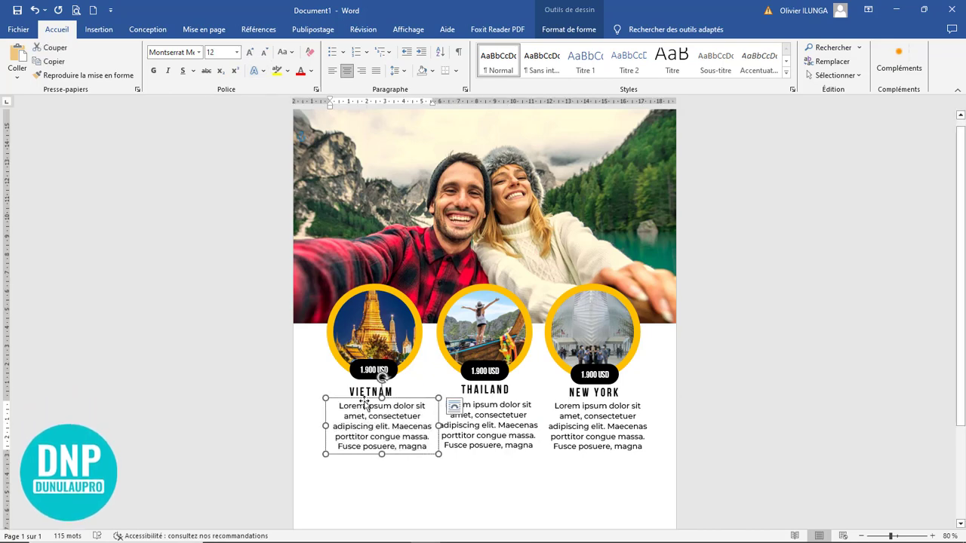
{"action": "left_click", "coordinate": [568, 29]}
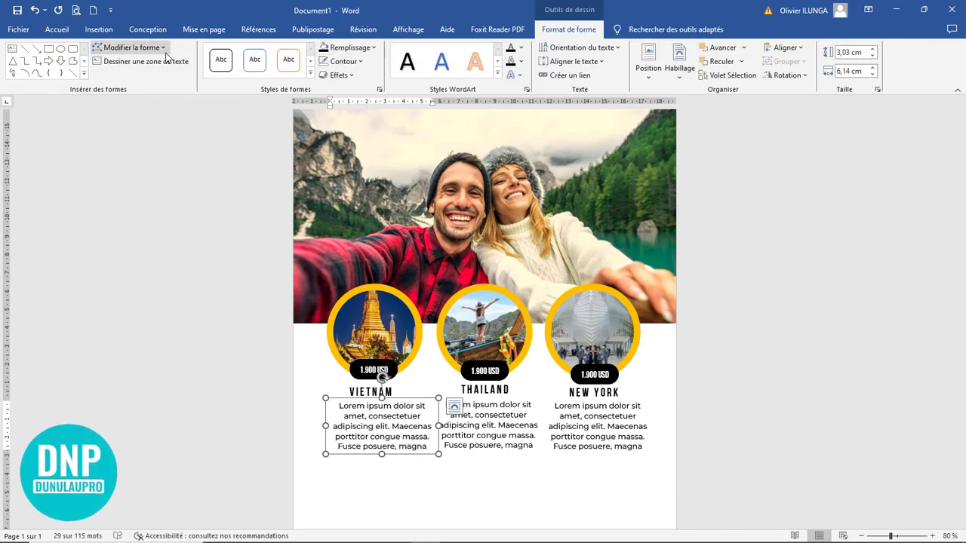
{"action": "left_click", "coordinate": [522, 50]}
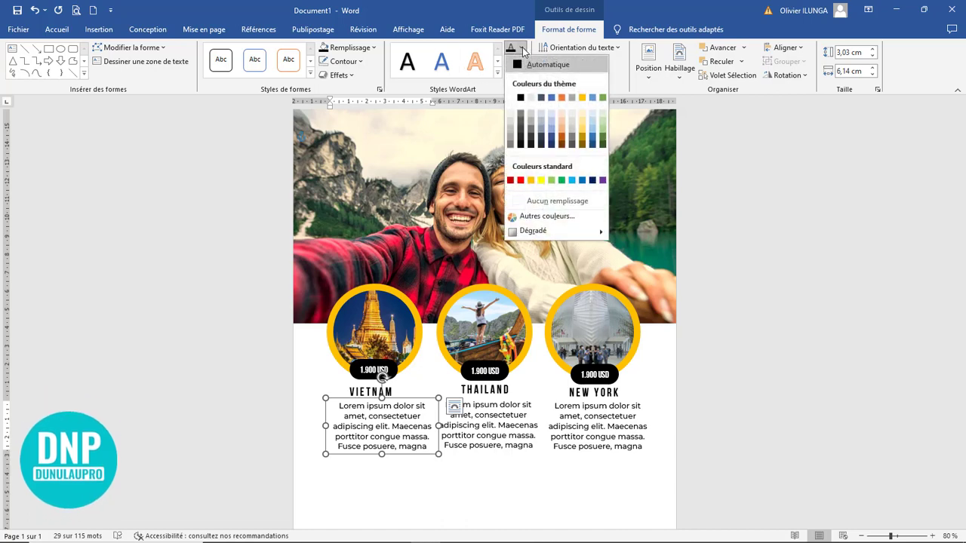
{"action": "left_click", "coordinate": [521, 63]}
{"action": "left_click", "coordinate": [58, 30]}
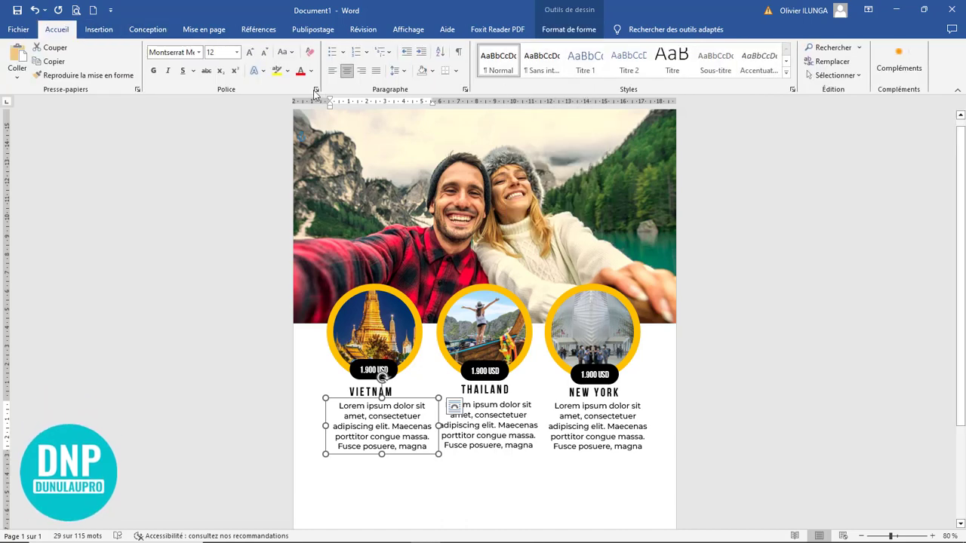
{"action": "left_click", "coordinate": [310, 70]}
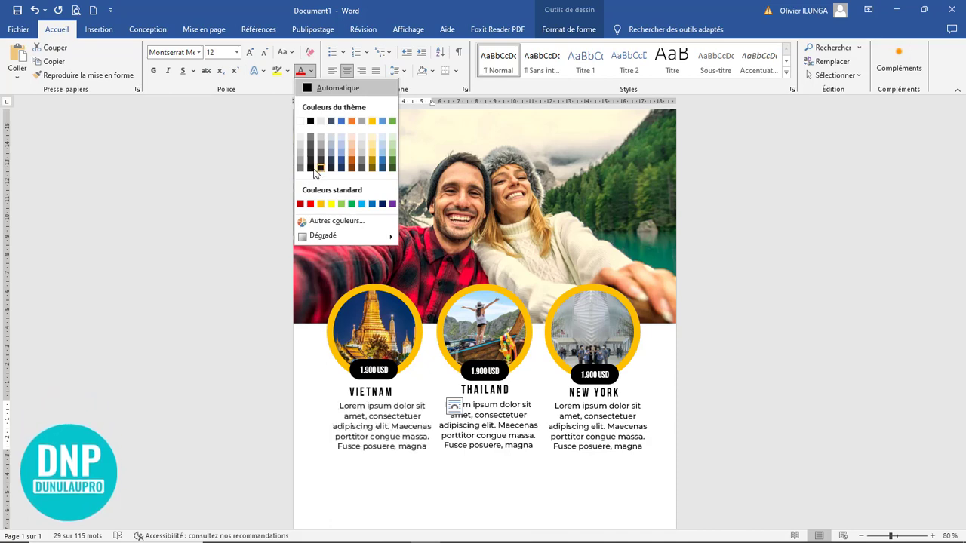
{"action": "left_click", "coordinate": [310, 163]}
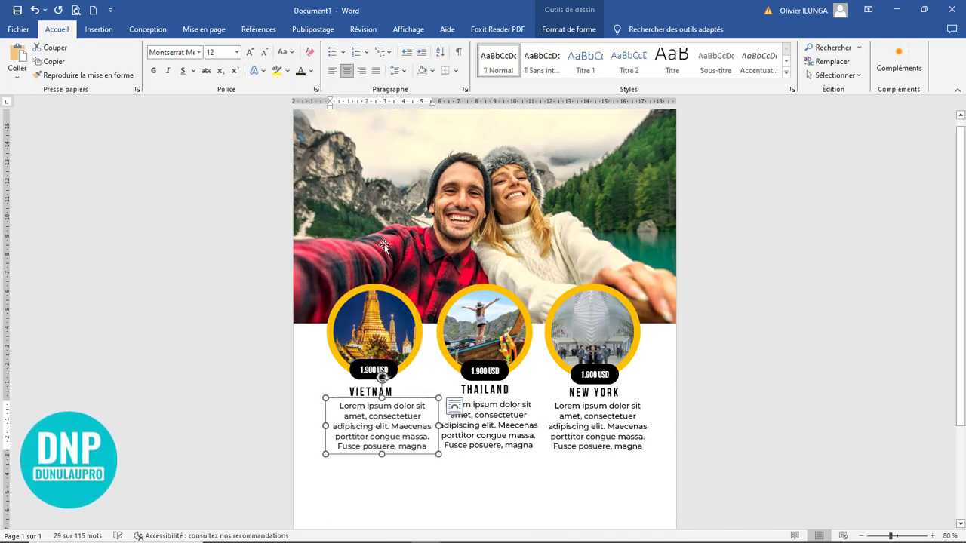
Step: Apply the same dark font colour to the Thailand description
{"action": "left_click", "coordinate": [475, 405]}
{"action": "left_click", "coordinate": [483, 399]}
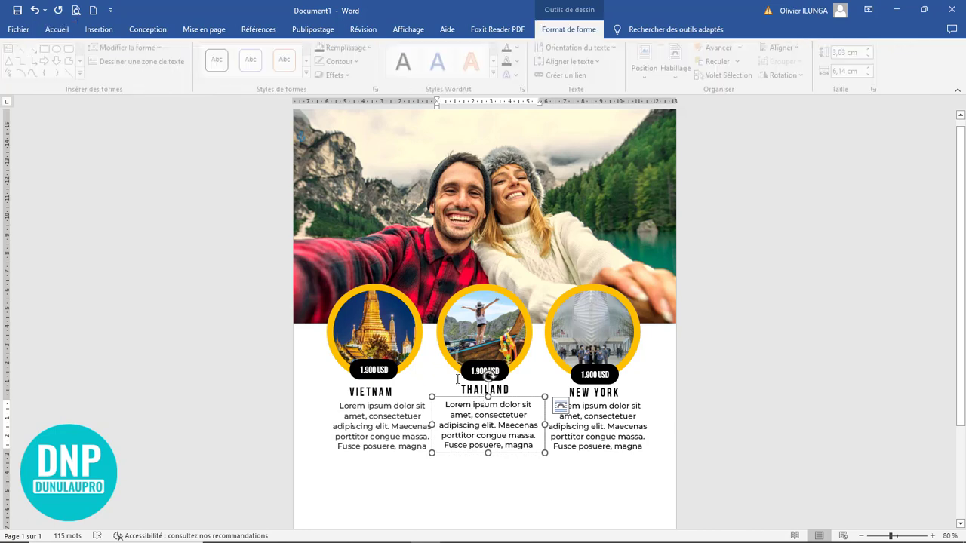
{"action": "left_click", "coordinate": [56, 29]}
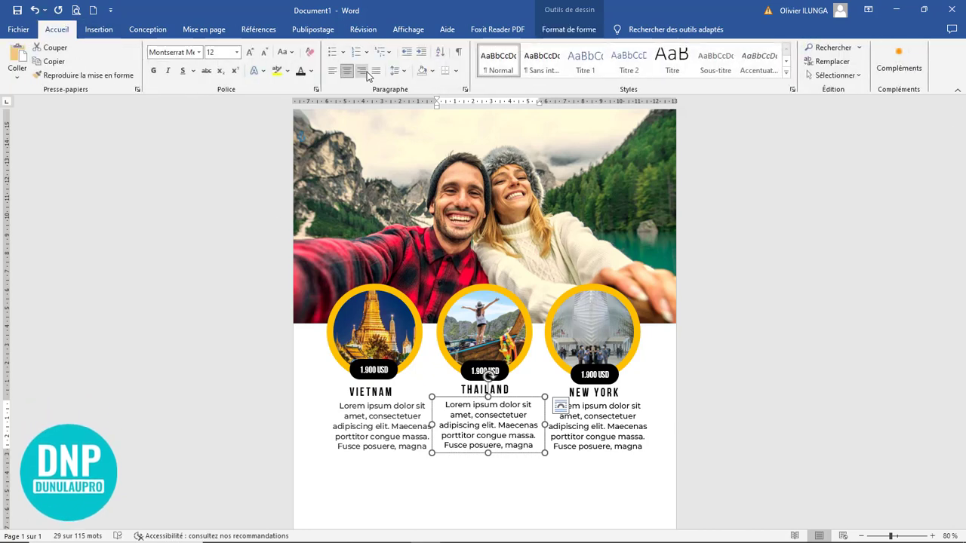
{"action": "left_click", "coordinate": [310, 72]}
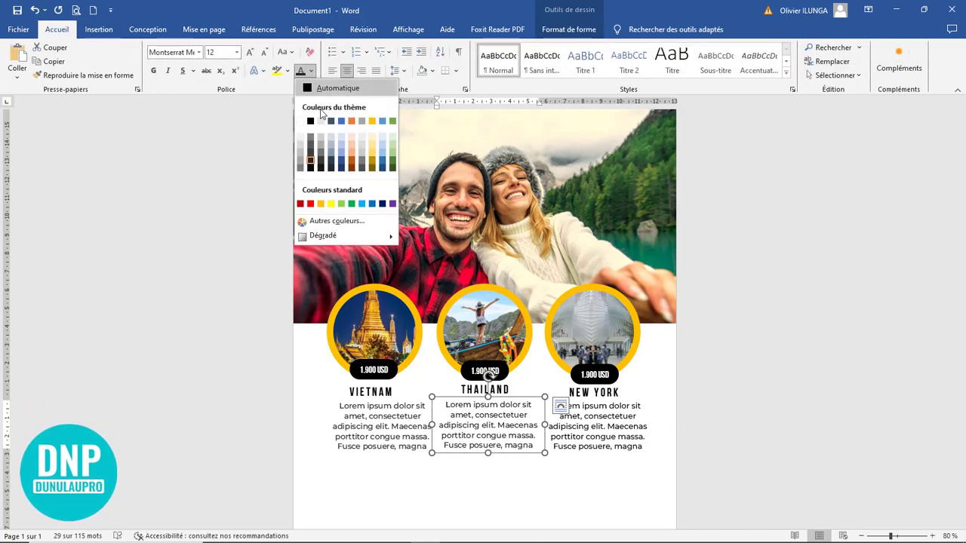
{"action": "left_click", "coordinate": [319, 168]}
{"action": "scroll", "coordinate": [410, 161], "scroll_direction": "down", "scroll_amount": 2, "text": "ctrl"}
{"action": "left_click", "coordinate": [98, 29]}
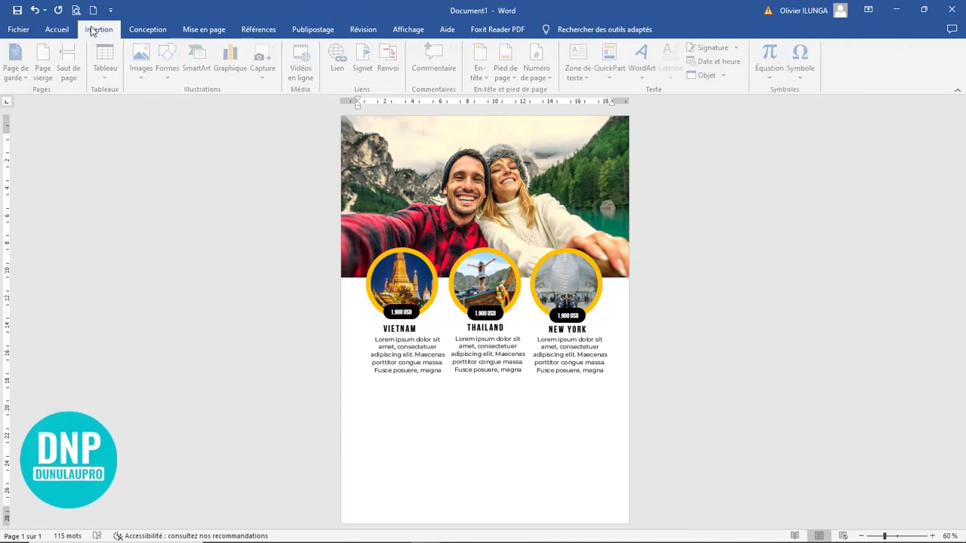
Step: Draw a rectangle across the lower page, from the left edge to just below the city names
{"action": "left_click", "coordinate": [171, 71]}
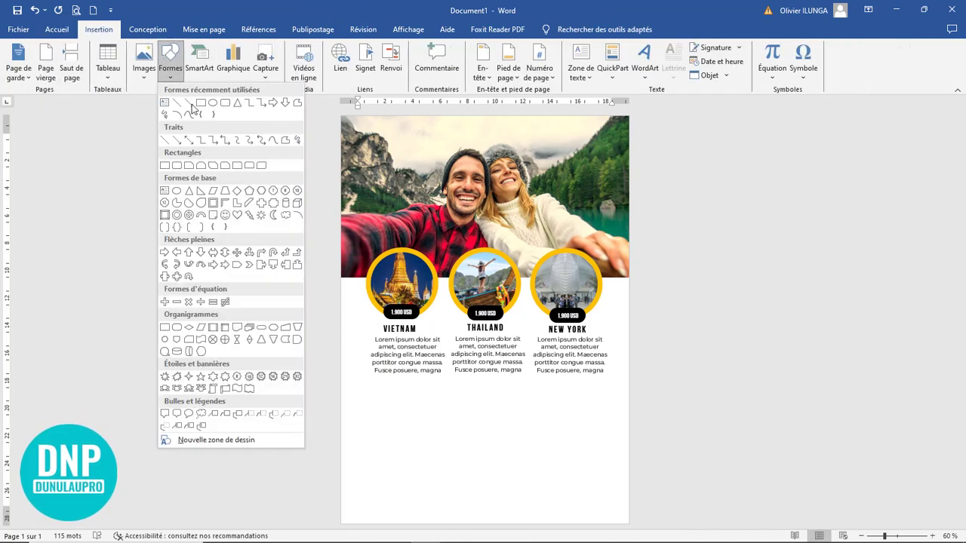
{"action": "left_click", "coordinate": [201, 107]}
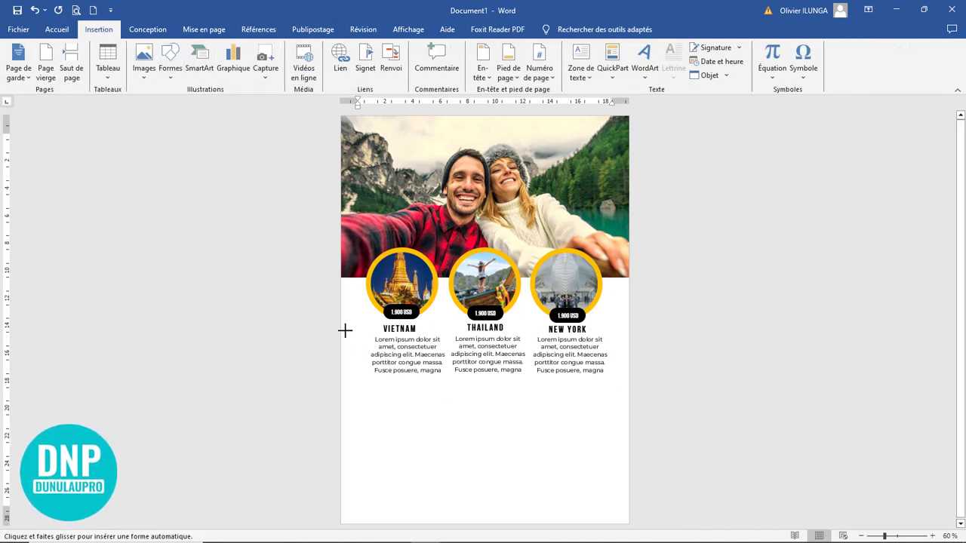
{"action": "mouse_move", "coordinate": [346, 404]}
{"action": "left_mouse_down"}
{"action": "mouse_move", "coordinate": [551, 483]}
{"action": "mouse_move", "coordinate": [629, 493]}
{"action": "mouse_move", "coordinate": [632, 462]}
{"action": "mouse_move", "coordinate": [631, 480]}
{"action": "left_mouse_up"}
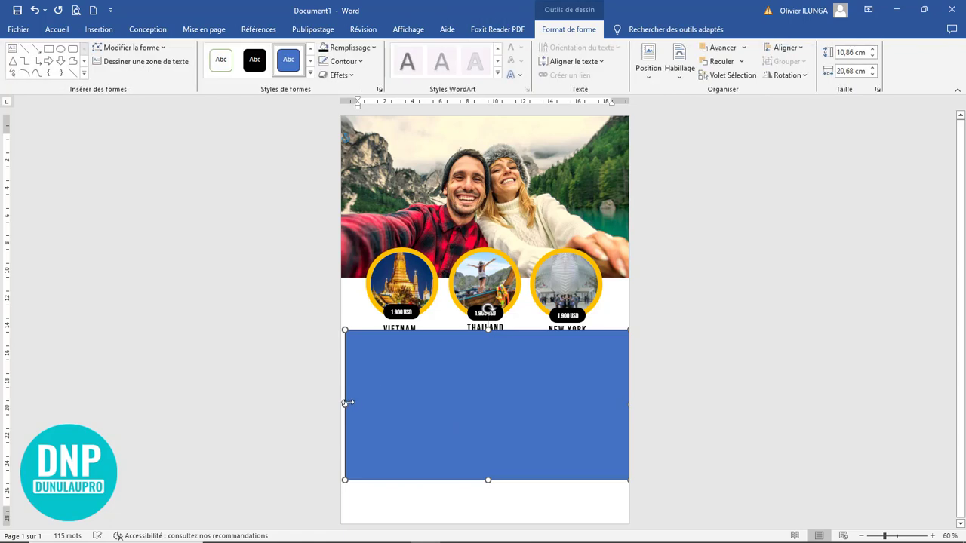
{"action": "left_click_drag", "start_coordinate": [345, 405], "coordinate": [330, 405]}
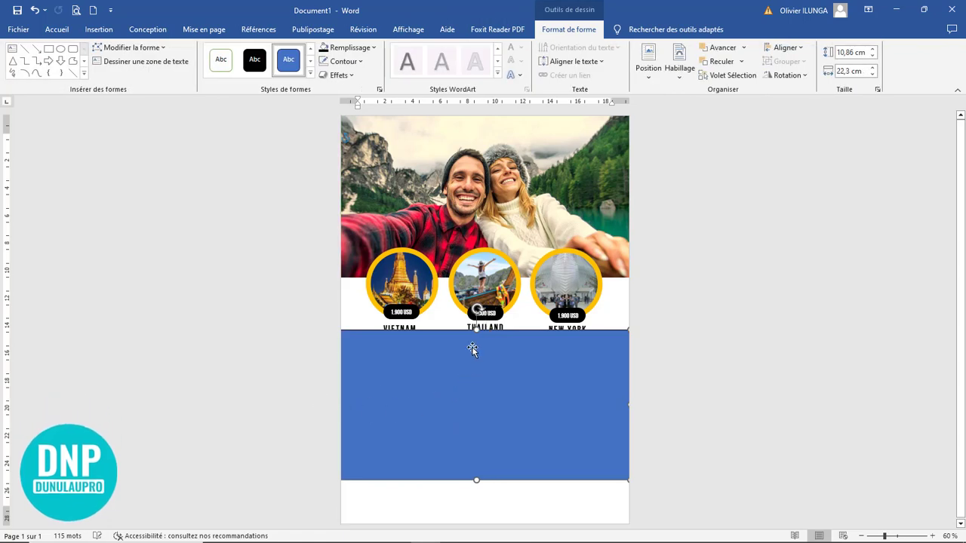
{"action": "left_click_drag", "start_coordinate": [476, 332], "coordinate": [475, 337]}
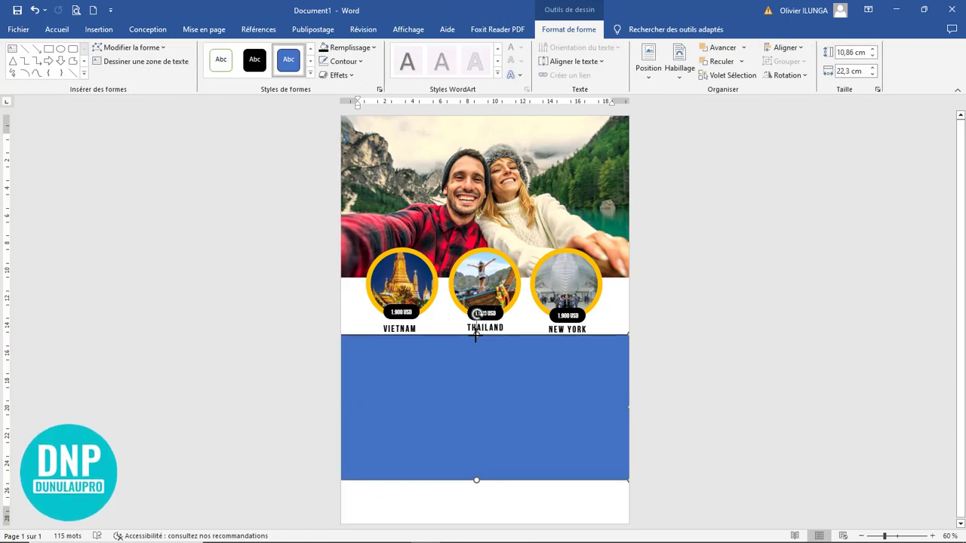
{"action": "left_click_drag", "start_coordinate": [475, 335], "coordinate": [476, 335]}
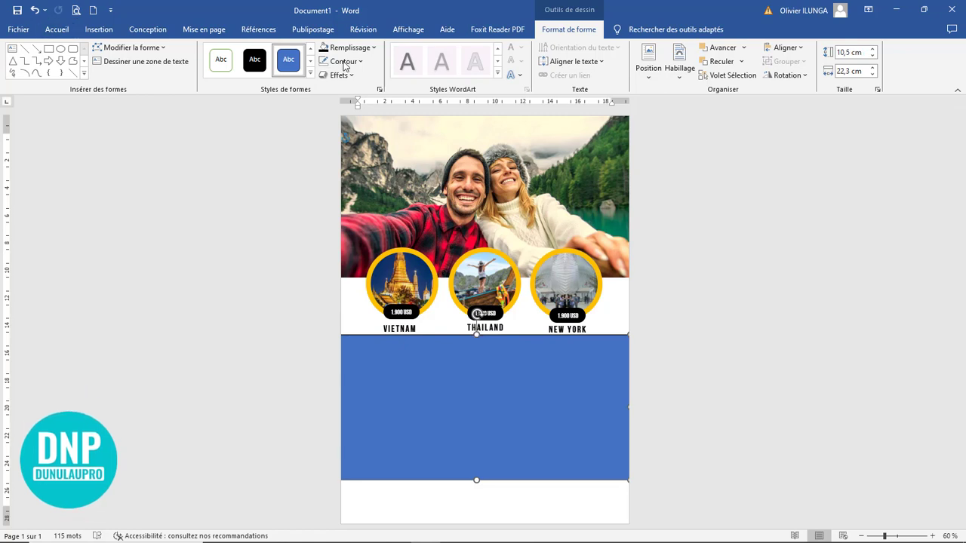
Step: Fill the rectangle orange-yellow and send it to the back behind the text
{"action": "left_click", "coordinate": [349, 47]}
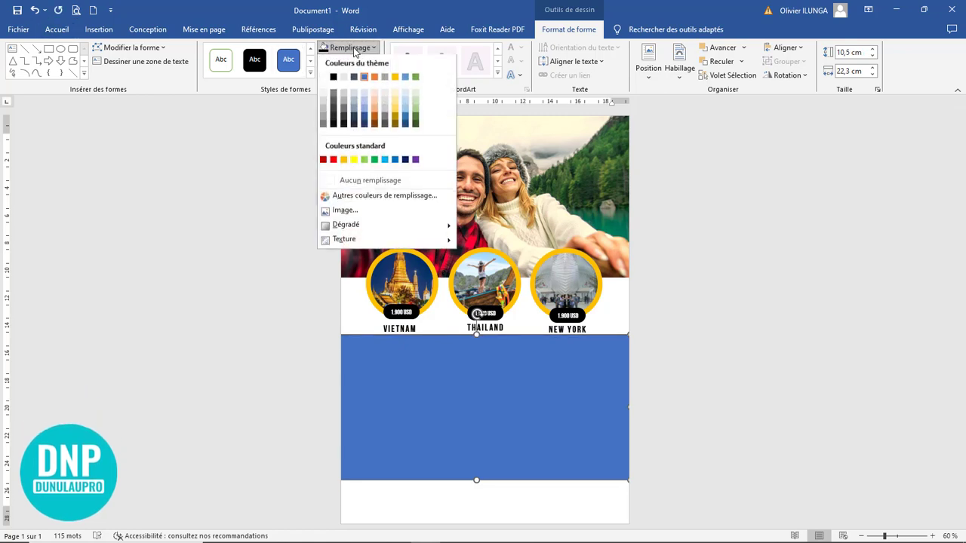
{"action": "left_click", "coordinate": [345, 164]}
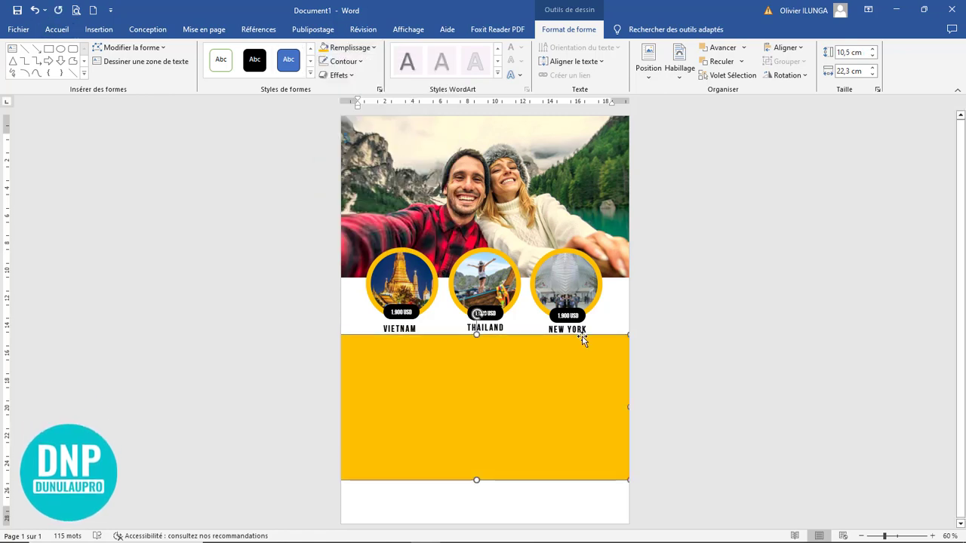
{"action": "left_click", "coordinate": [743, 48]}
{"action": "left_click", "coordinate": [742, 76]}
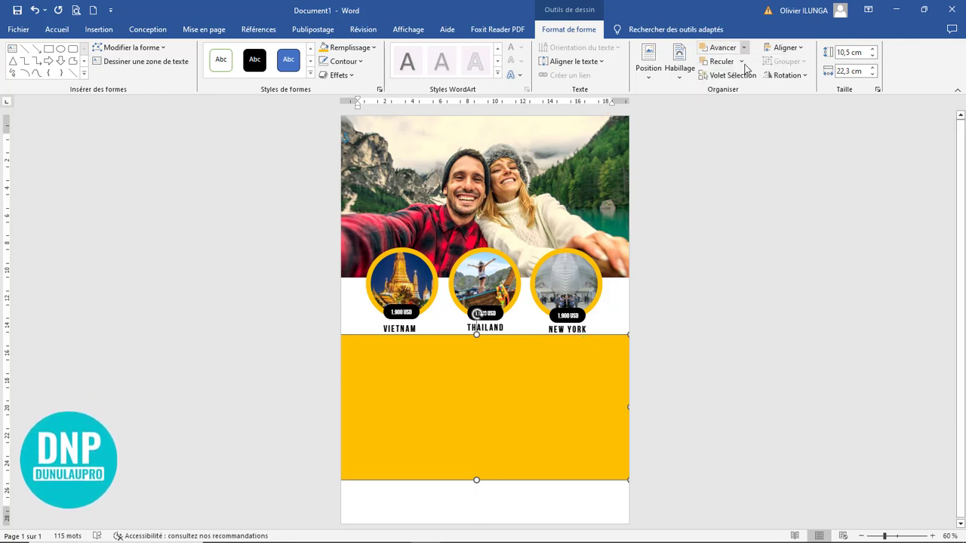
{"action": "left_click", "coordinate": [741, 62]}
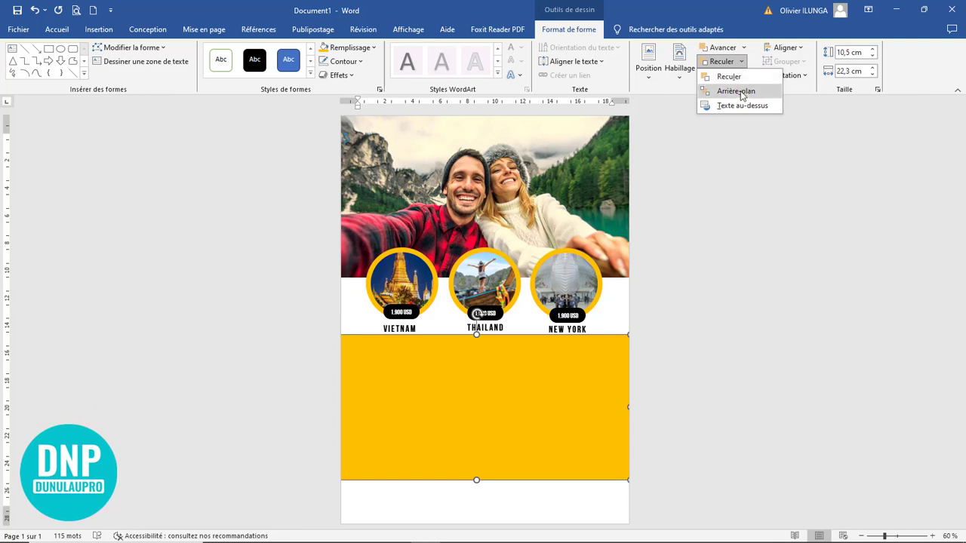
{"action": "left_click", "coordinate": [728, 90]}
{"action": "left_click", "coordinate": [707, 365]}
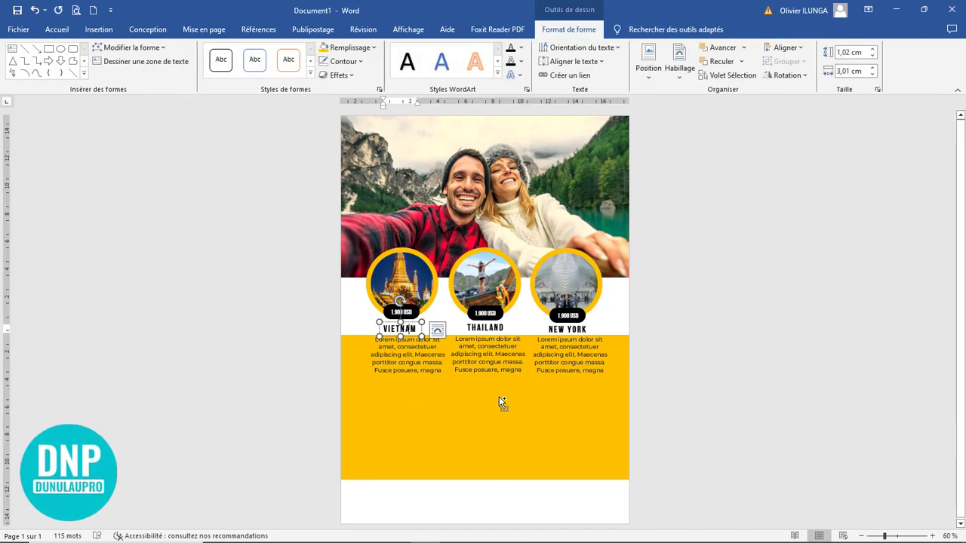
Step: Copy the VIETNAM heading below the middle paragraph, retype it as TRAVEL, and ignore its spelling flag
{"action": "scroll", "coordinate": [499, 396], "scroll_direction": "up", "scroll_amount": 6, "text": "ctrl"}
{"action": "scroll", "coordinate": [353, 181], "scroll_direction": "down", "scroll_amount": 3}
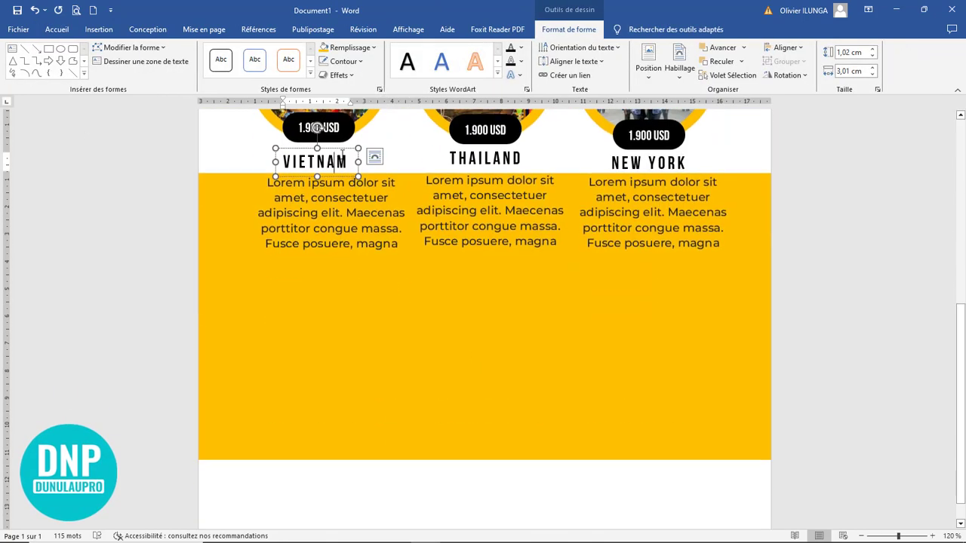
{"action": "left_click_drag", "start_coordinate": [341, 154], "coordinate": [501, 239]}
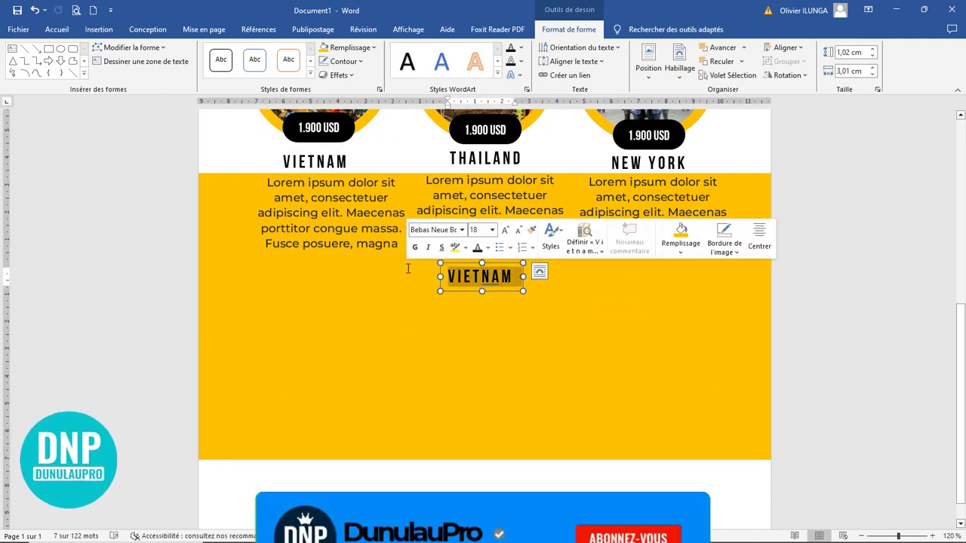
{"action": "type", "text": "TRAVEL"}
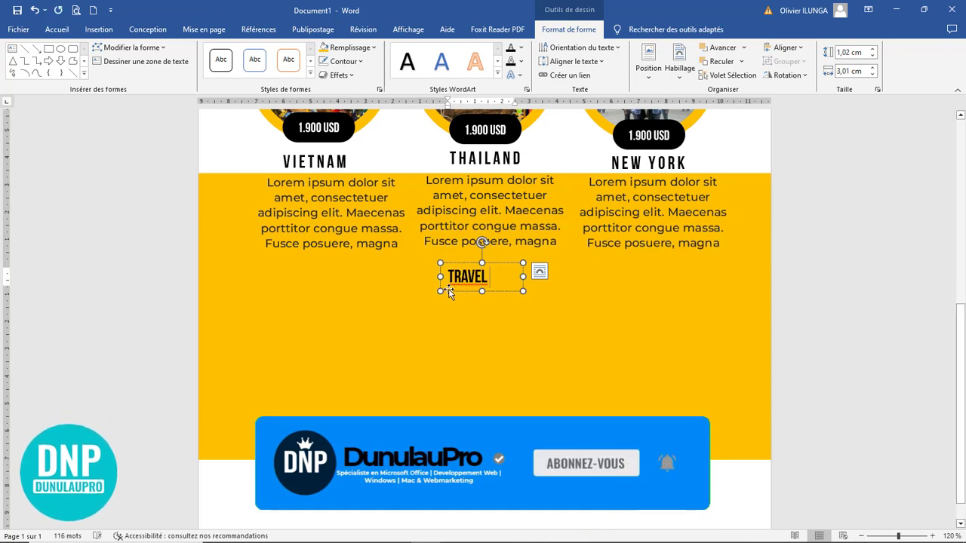
{"action": "right_click", "coordinate": [467, 276]}
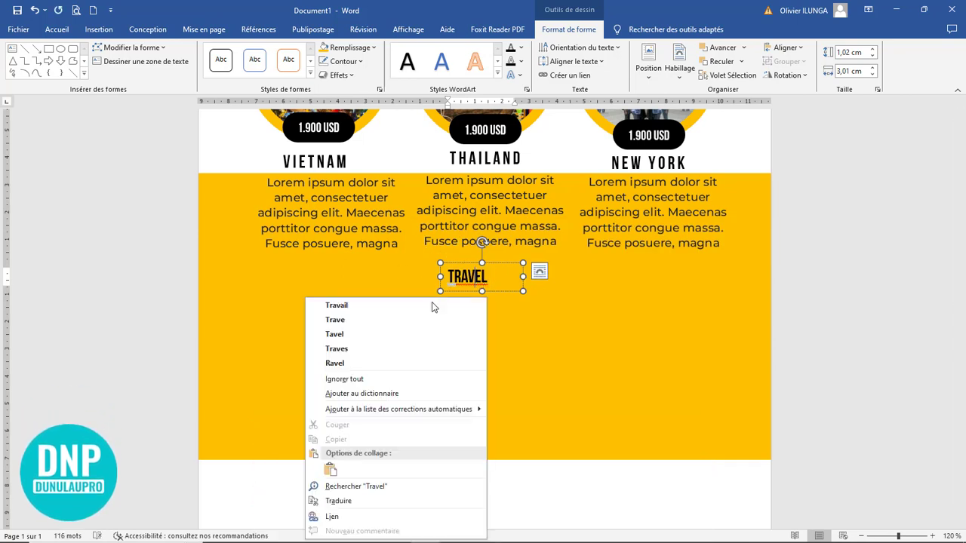
{"action": "left_click", "coordinate": [331, 379]}
Step: Set Travel to Australia Custom at 80 pt, enlarge its box and centre it
{"action": "left_click", "coordinate": [57, 30]}
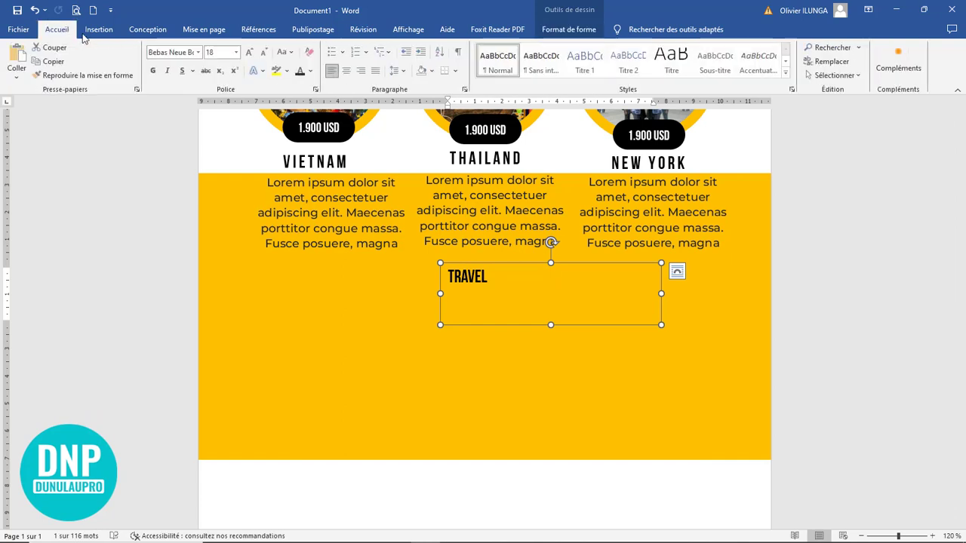
{"action": "left_click", "coordinate": [199, 52]}
{"action": "left_click", "coordinate": [189, 138]}
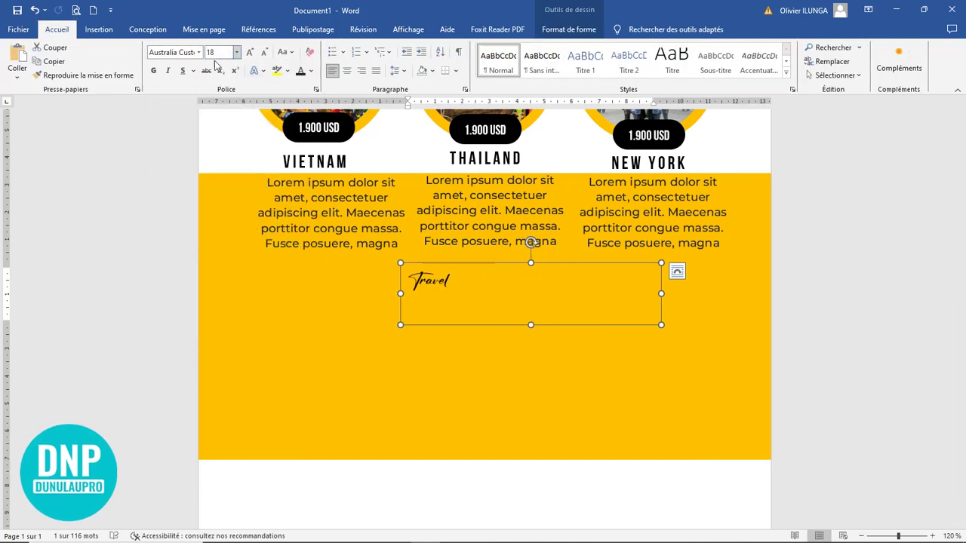
{"action": "left_click", "coordinate": [250, 52]}
{"action": "left_click", "coordinate": [249, 53]}
{"action": "left_click", "coordinate": [250, 52]}
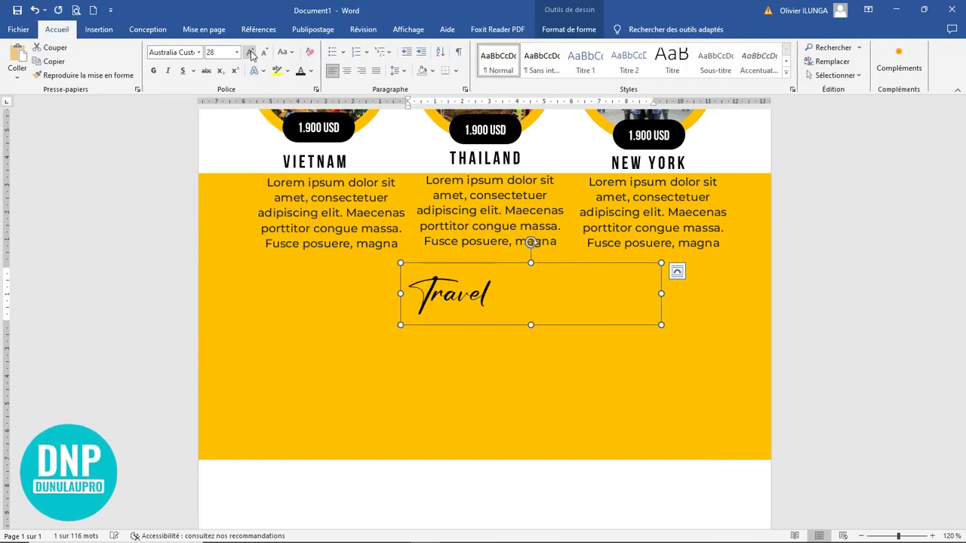
{"action": "left_click", "coordinate": [250, 52]}
{"action": "left_click", "coordinate": [249, 52]}
{"action": "left_click", "coordinate": [250, 52]}
{"action": "left_click", "coordinate": [250, 52]}
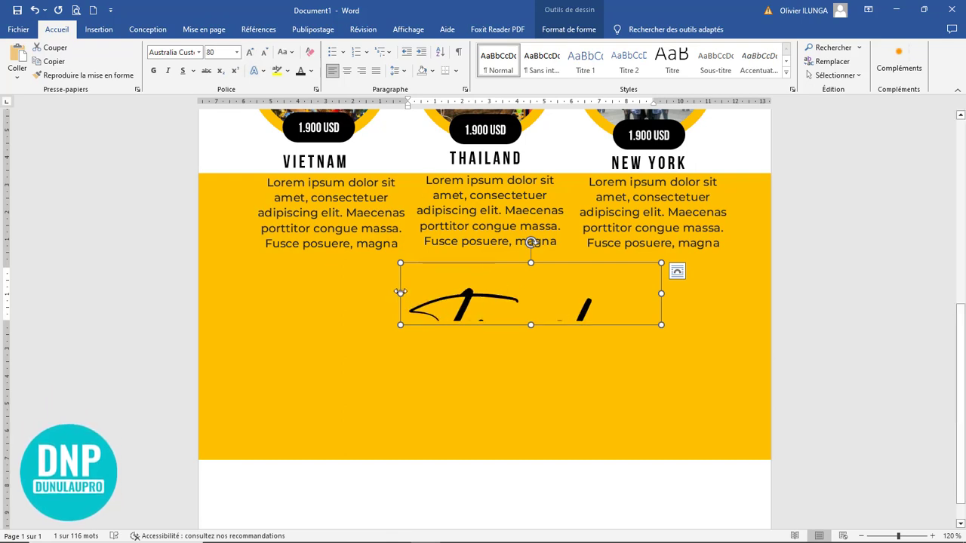
{"action": "left_click_drag", "start_coordinate": [399, 294], "coordinate": [371, 293]}
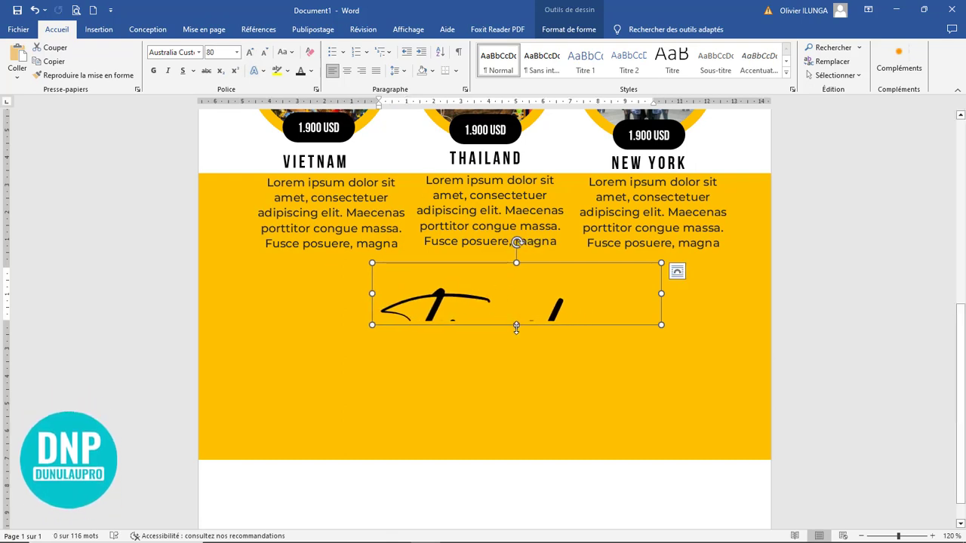
{"action": "left_click_drag", "start_coordinate": [516, 325], "coordinate": [513, 363]}
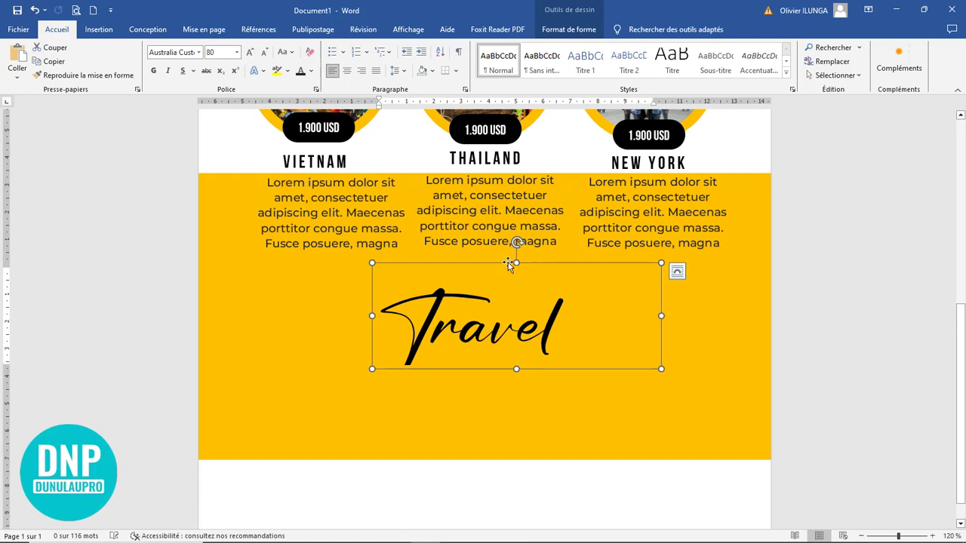
{"action": "left_click_drag", "start_coordinate": [509, 263], "coordinate": [443, 224]}
{"action": "key", "text": "ctrl+e"}
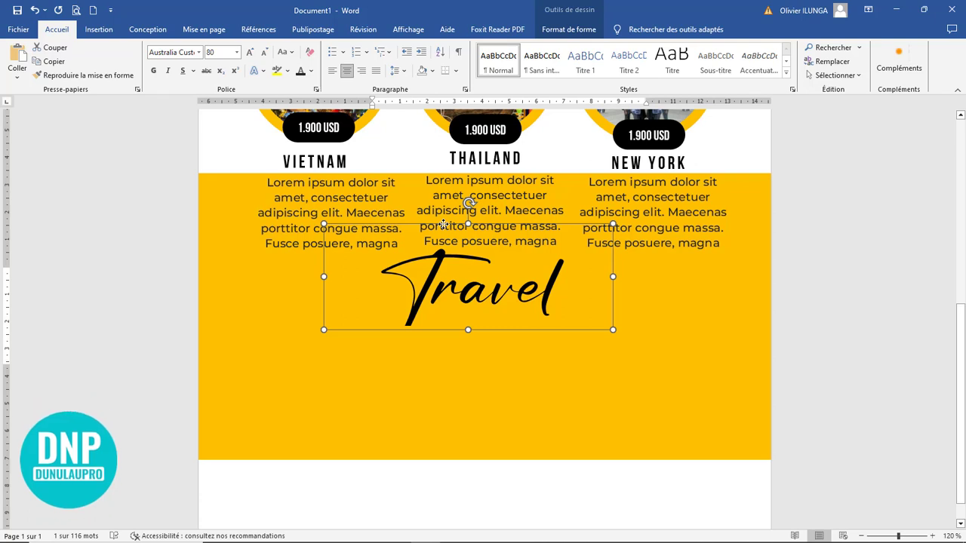
Step: Copy the VIETNAM heading below Travel and retype it as HOLIDAY
{"action": "left_click", "coordinate": [321, 154]}
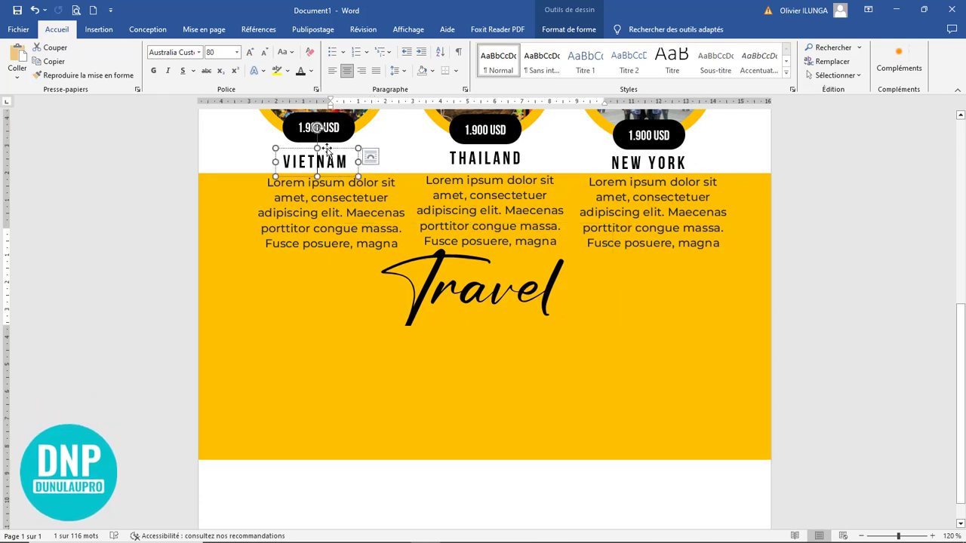
{"action": "left_click_drag", "start_coordinate": [320, 156], "coordinate": [340, 319]}
{"action": "left_click", "coordinate": [479, 329]}
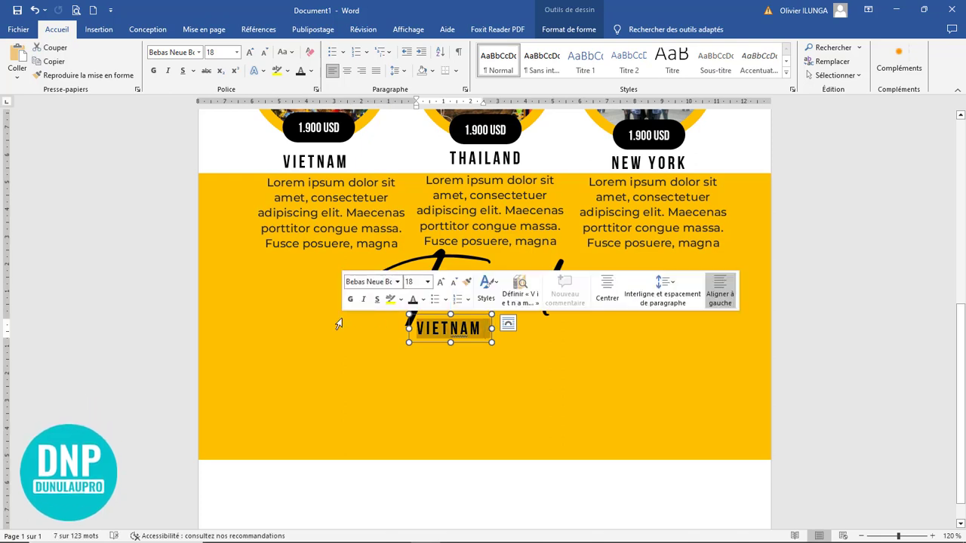
{"action": "key", "text": "BackSpace"}
{"action": "type", "text": "HOL"}
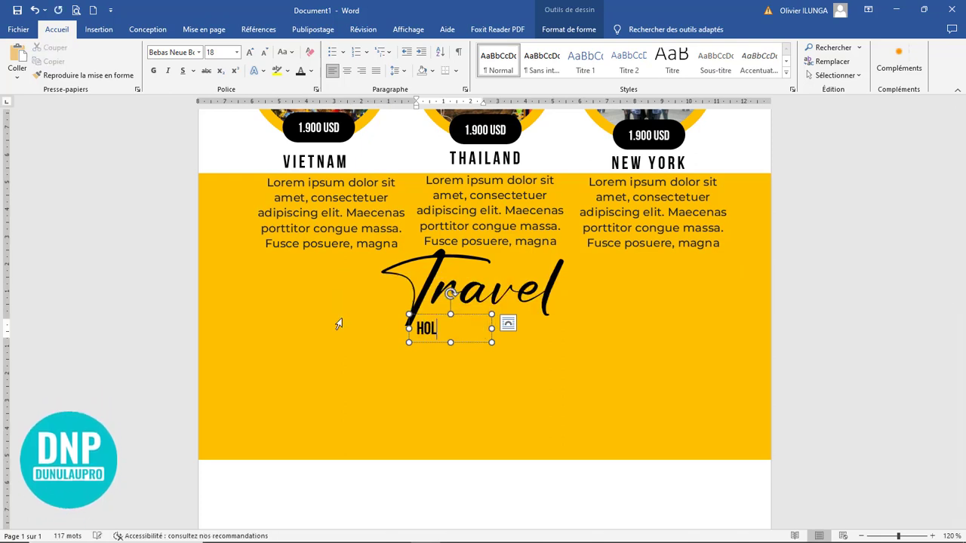
{"action": "type", "text": "IDA"}
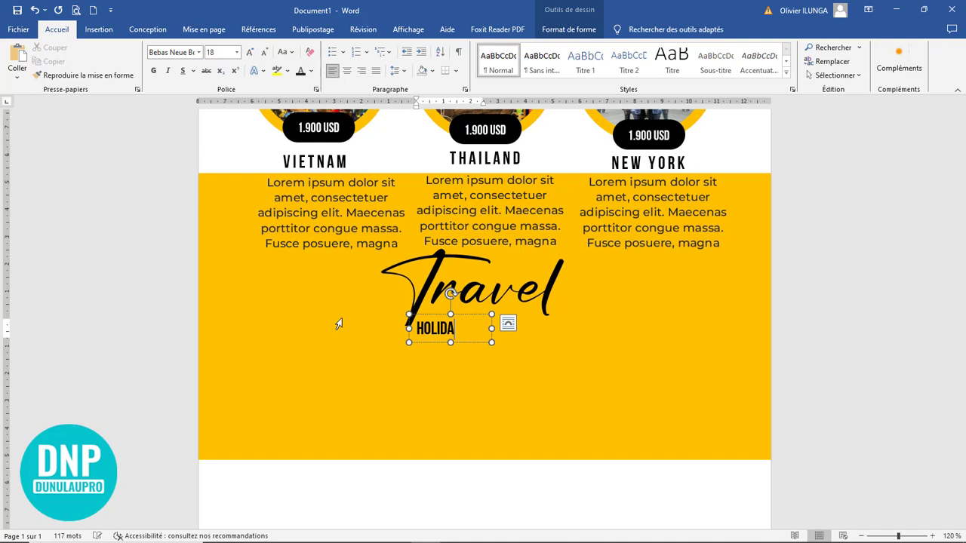
{"action": "type", "text": "Y"}
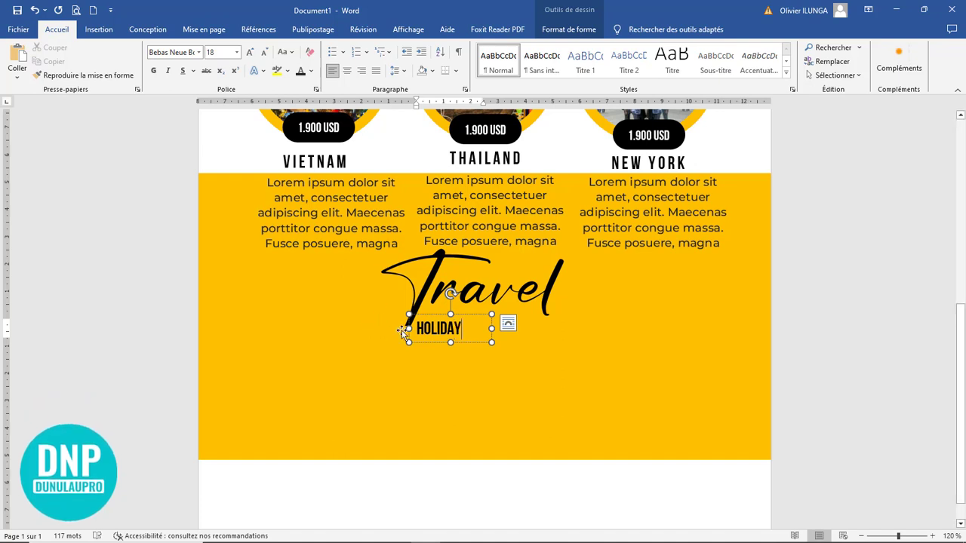
Step: Enlarge HOLIDAY to 80 pt, centre it, and move its box up under Travel
{"action": "left_click_drag", "start_coordinate": [491, 343], "coordinate": [631, 376]}
{"action": "key", "text": "ctrl+a"}
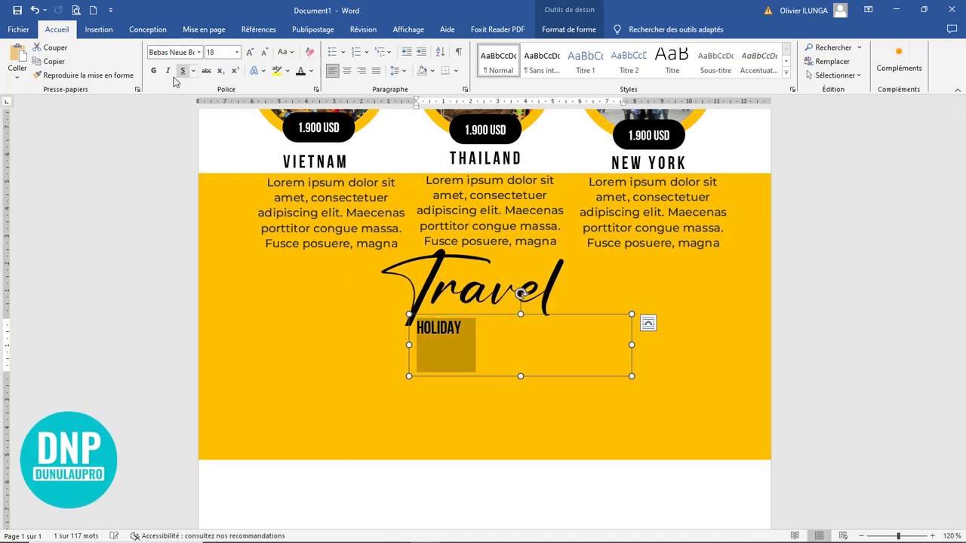
{"action": "left_click", "coordinate": [249, 52]}
{"action": "left_click", "coordinate": [249, 53]}
{"action": "left_click", "coordinate": [249, 53]}
{"action": "left_click", "coordinate": [249, 53]}
{"action": "left_click", "coordinate": [346, 70]}
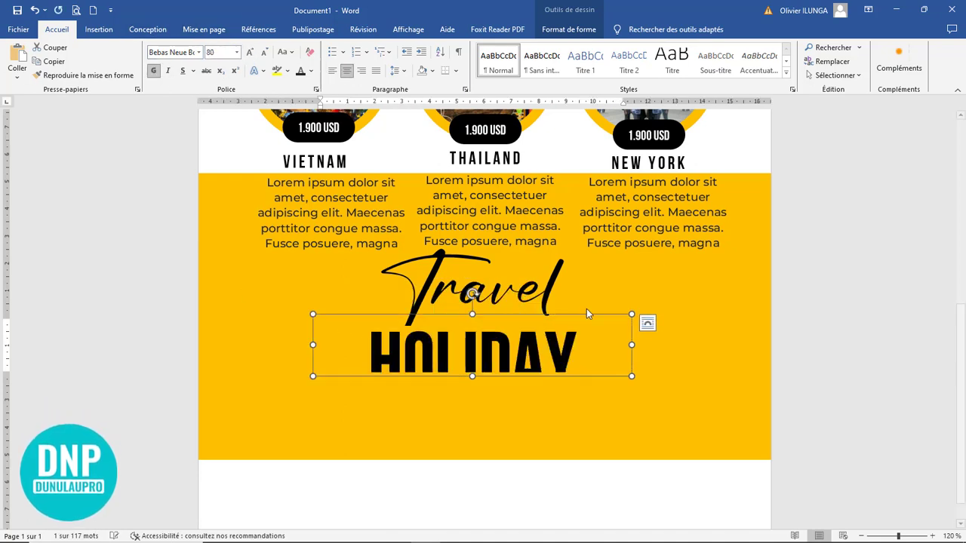
{"action": "left_click_drag", "start_coordinate": [472, 376], "coordinate": [475, 395]}
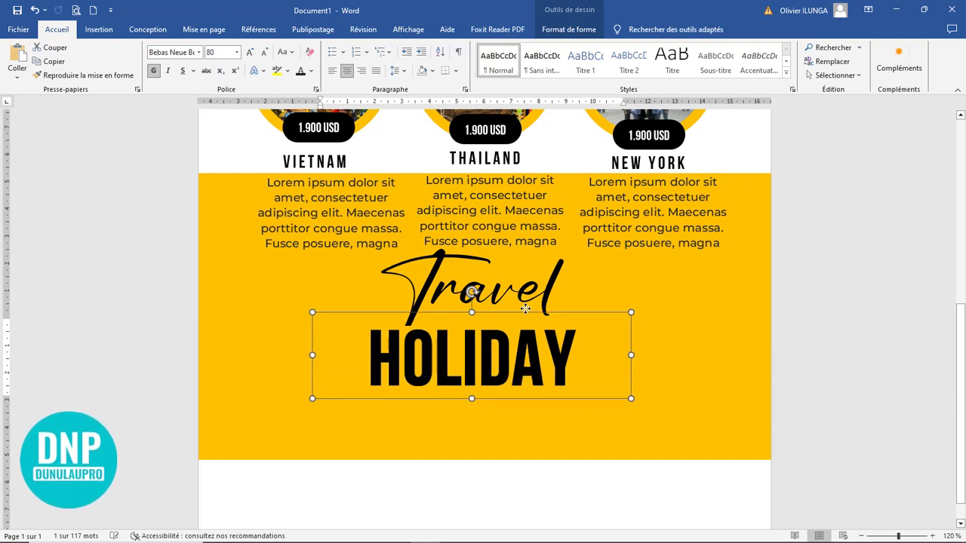
{"action": "left_click_drag", "start_coordinate": [525, 313], "coordinate": [339, 282]}
Step: Recolour the Travel script white
{"action": "left_click", "coordinate": [561, 286]}
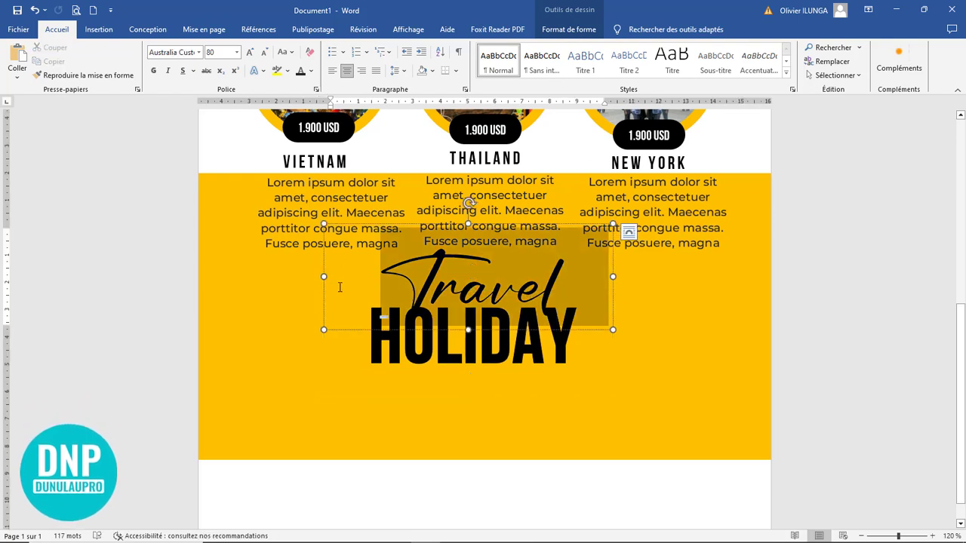
{"action": "left_click", "coordinate": [311, 75]}
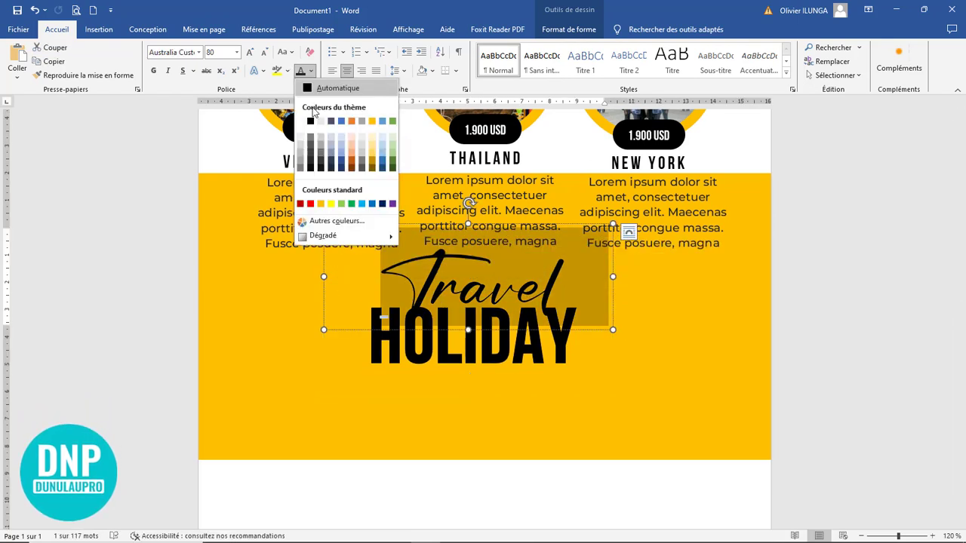
{"action": "left_click", "coordinate": [349, 145]}
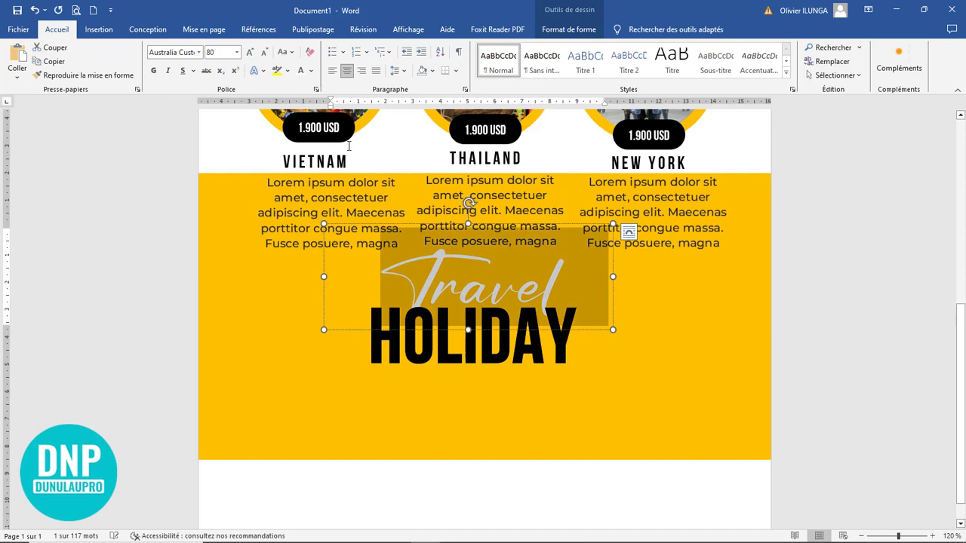
Step: Bring the Travel box to the front, above the HOLIDAY heading
{"action": "double_click", "coordinate": [554, 226]}
{"action": "double_click", "coordinate": [552, 225]}
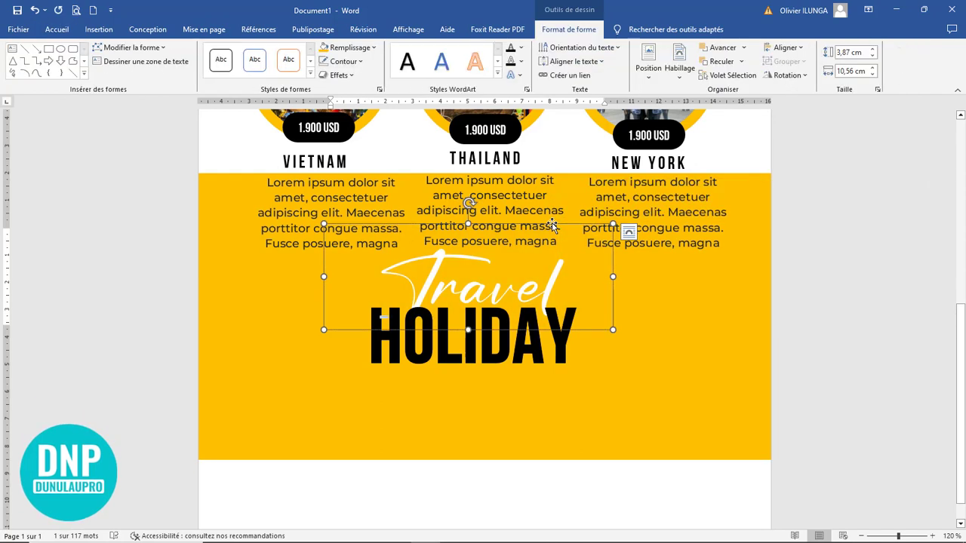
{"action": "left_click", "coordinate": [743, 48]}
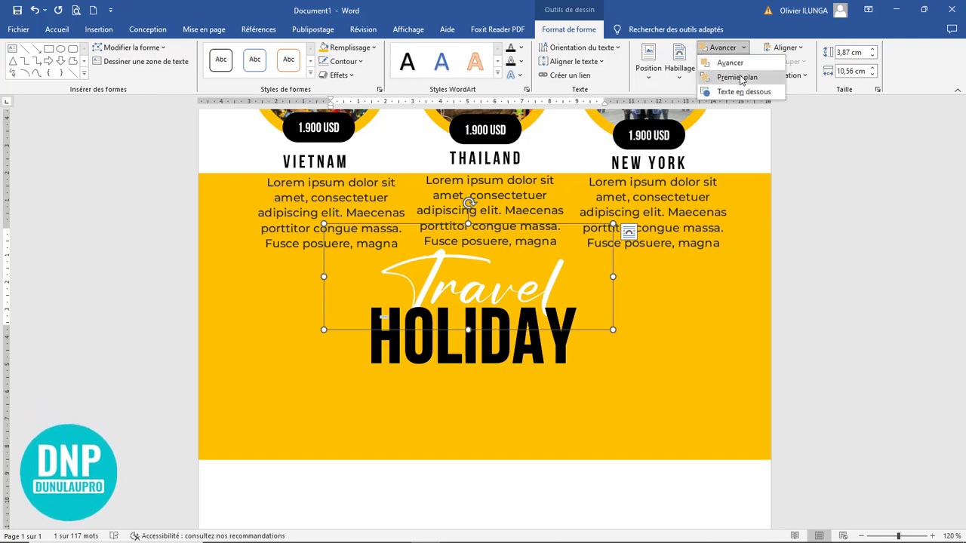
{"action": "left_click", "coordinate": [741, 79]}
{"action": "left_click", "coordinate": [705, 312]}
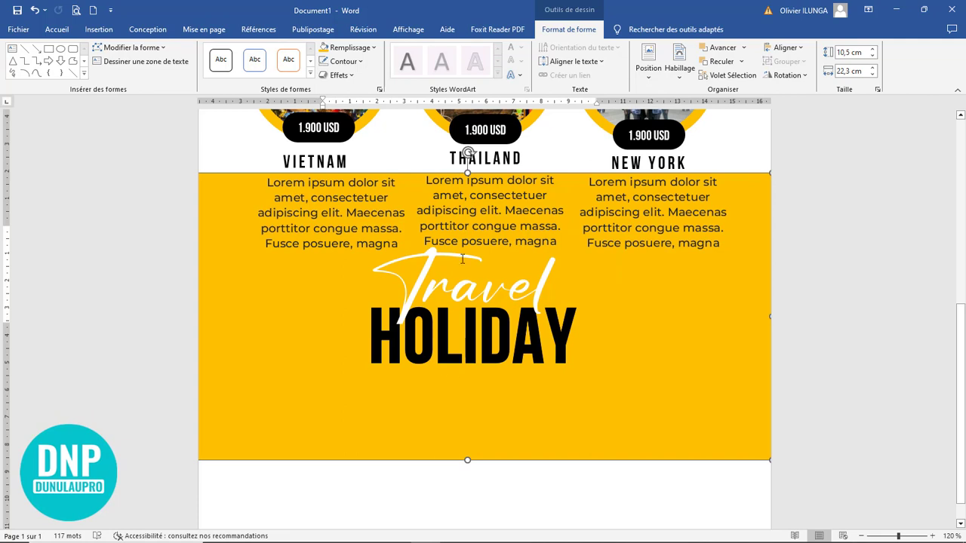
{"action": "left_click", "coordinate": [351, 163]}
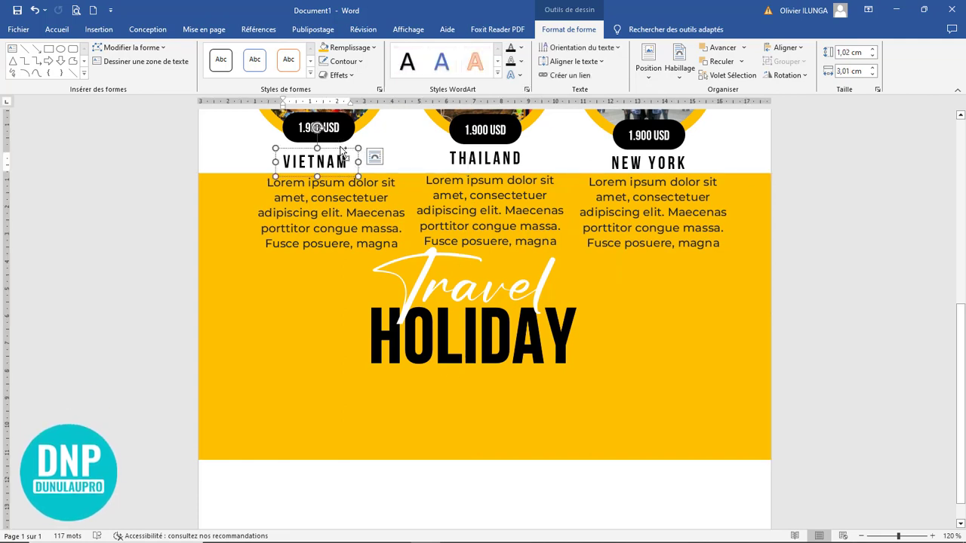
Step: Duplicate the VIETNAM label below HOLIDAY as a centred, narrower ENJOY YOUR TRAVEL label
{"action": "left_click_drag", "start_coordinate": [316, 128], "coordinate": [319, 381]}
{"action": "left_click", "coordinate": [507, 365]}
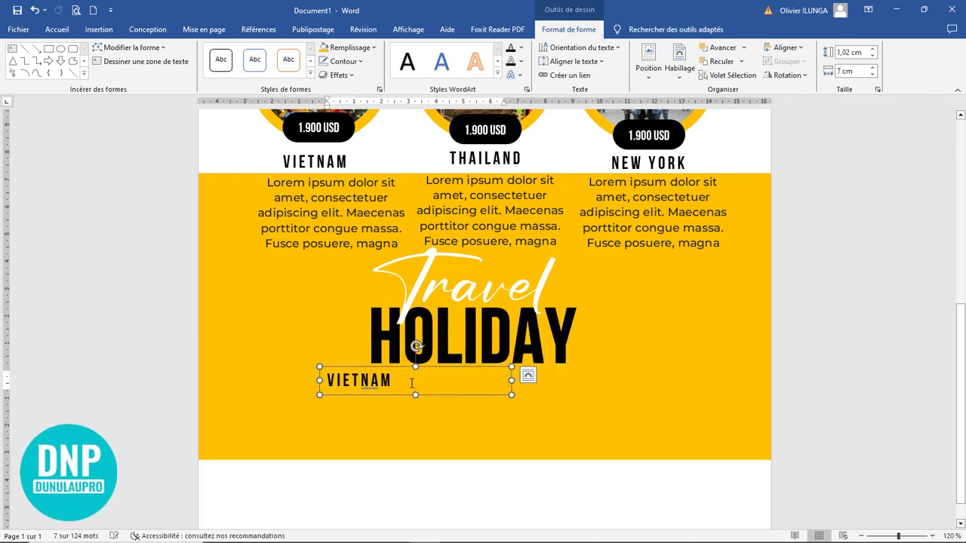
{"action": "left_click_drag", "start_coordinate": [412, 383], "coordinate": [281, 375]}
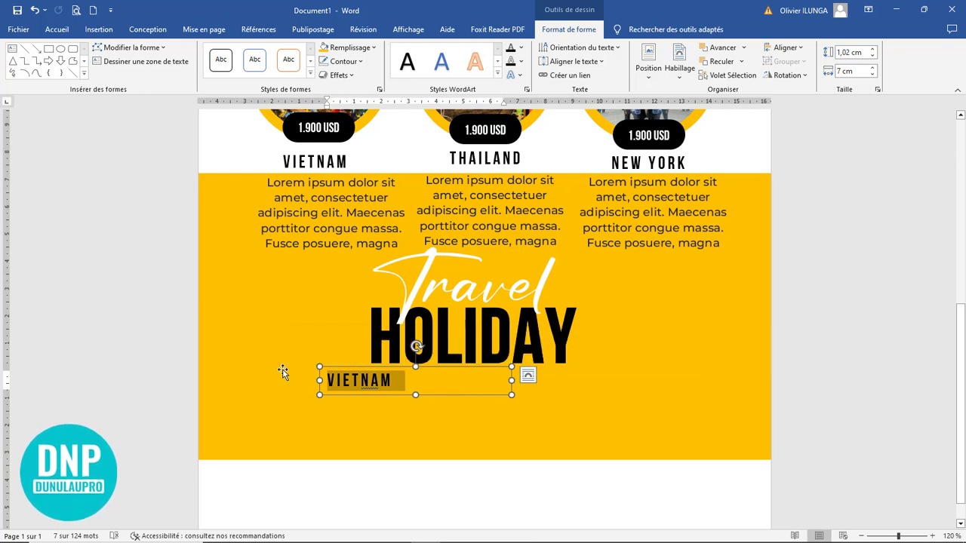
{"action": "type", "text": "EN"}
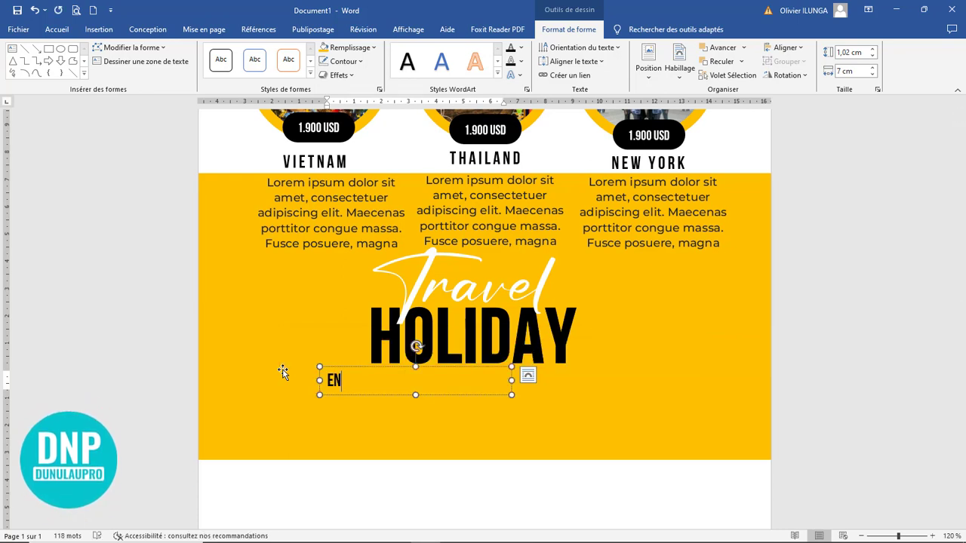
{"action": "type", "text": "JOY YO"}
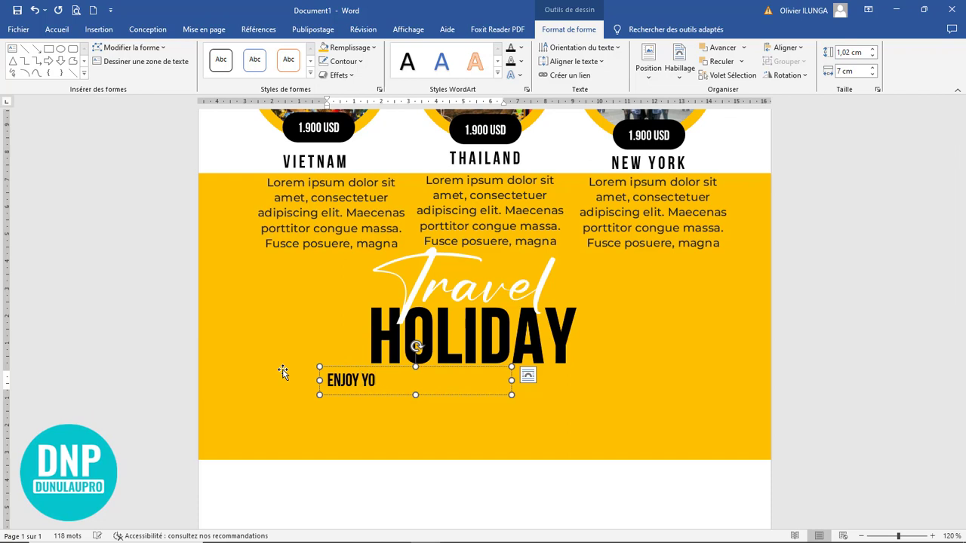
{"action": "type", "text": "UR TRAVEL"}
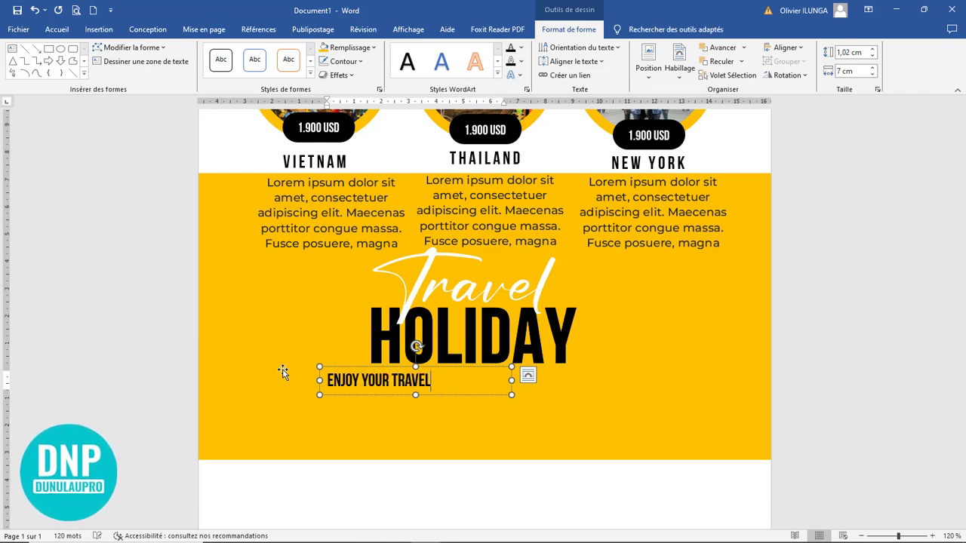
{"action": "left_click", "coordinate": [56, 28]}
{"action": "left_click", "coordinate": [345, 71]}
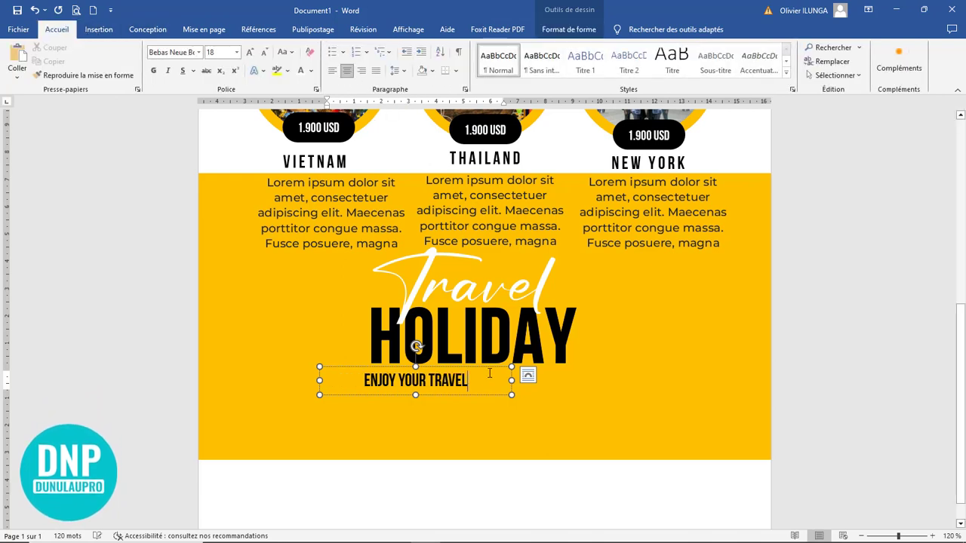
{"action": "left_click_drag", "start_coordinate": [510, 380], "coordinate": [547, 365]}
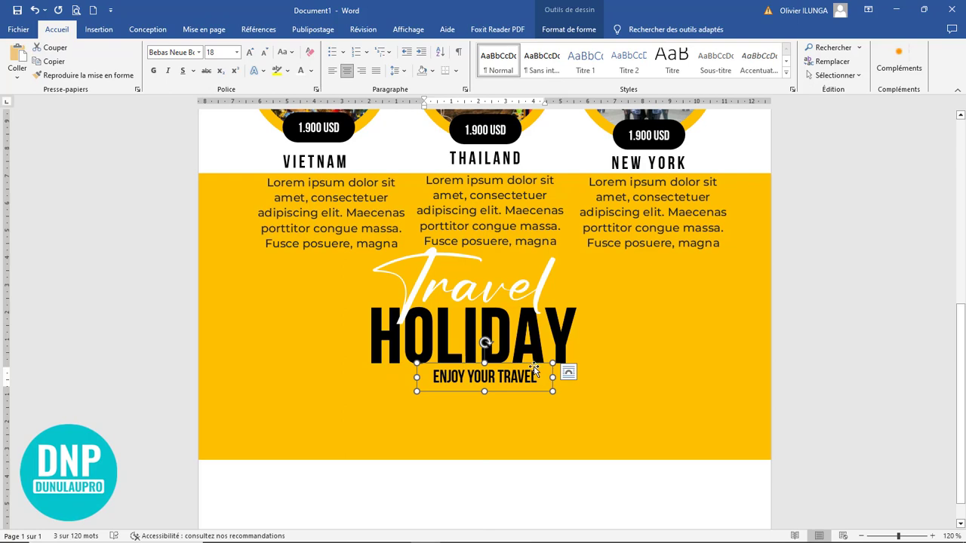
Step: Fill the ENJOY YOUR TRAVEL box with white
{"action": "double_click", "coordinate": [534, 368]}
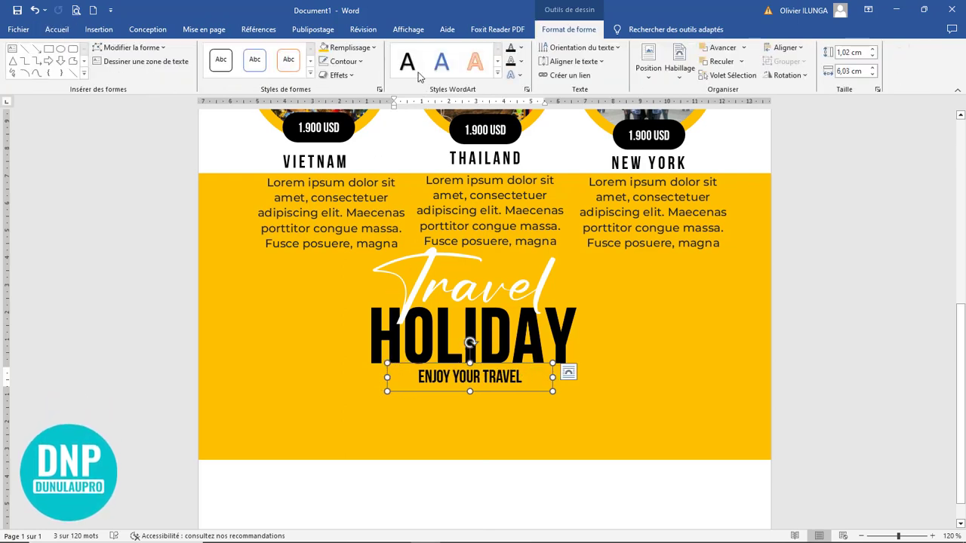
{"action": "left_click", "coordinate": [354, 48]}
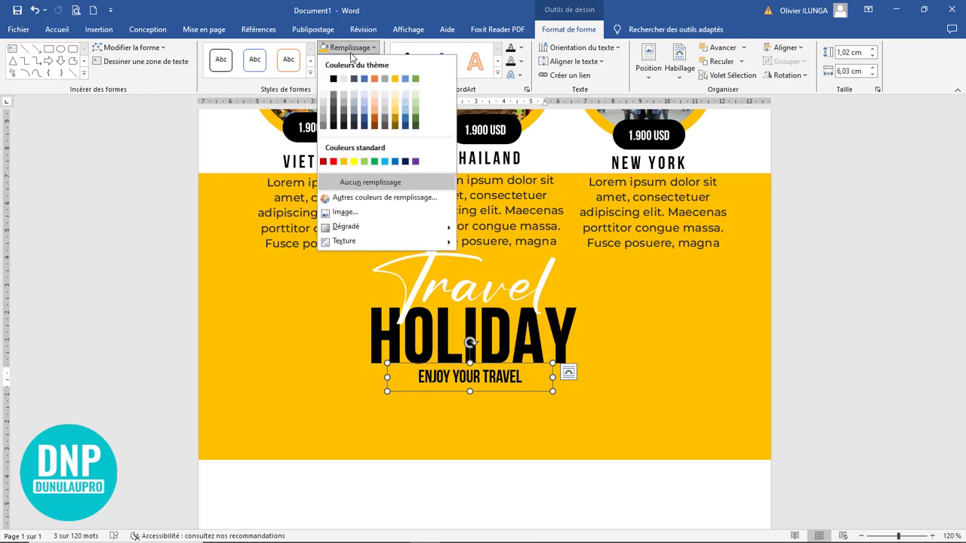
{"action": "left_click", "coordinate": [330, 79]}
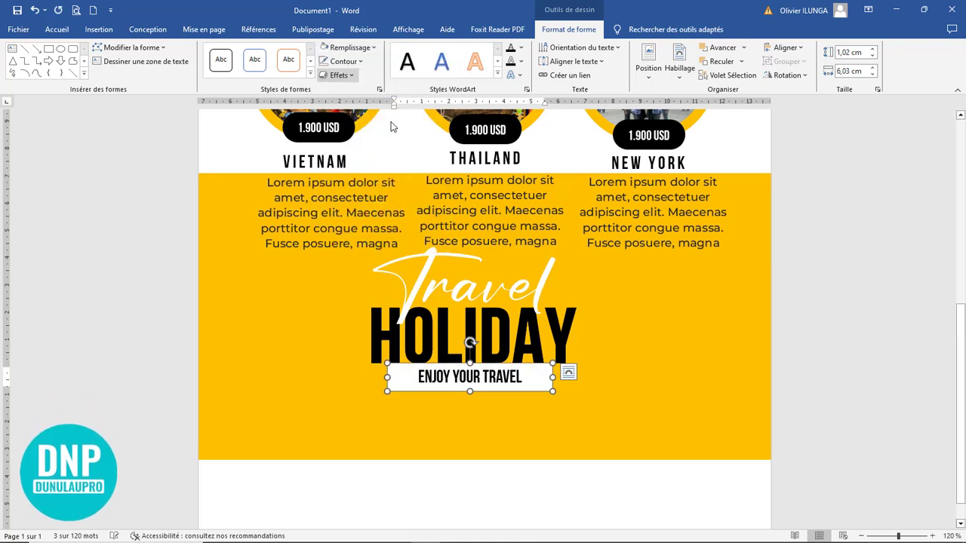
{"action": "left_click", "coordinate": [621, 411]}
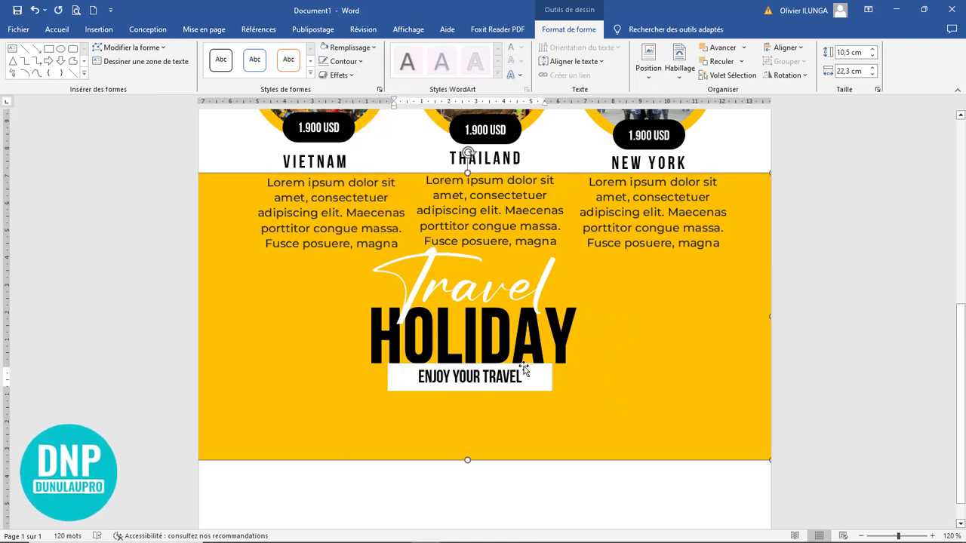
{"action": "left_click_drag", "start_coordinate": [524, 370], "coordinate": [519, 416]}
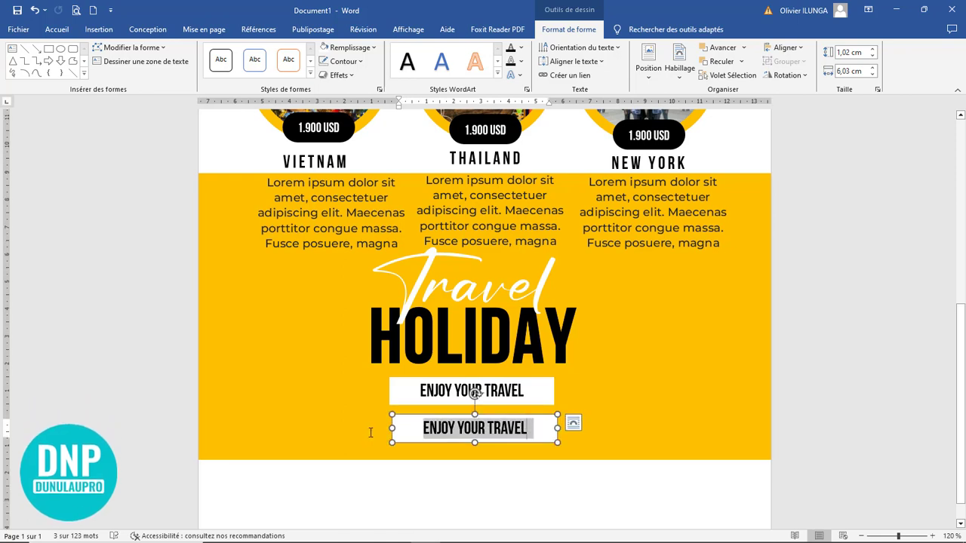
{"action": "type", "text": "www"}
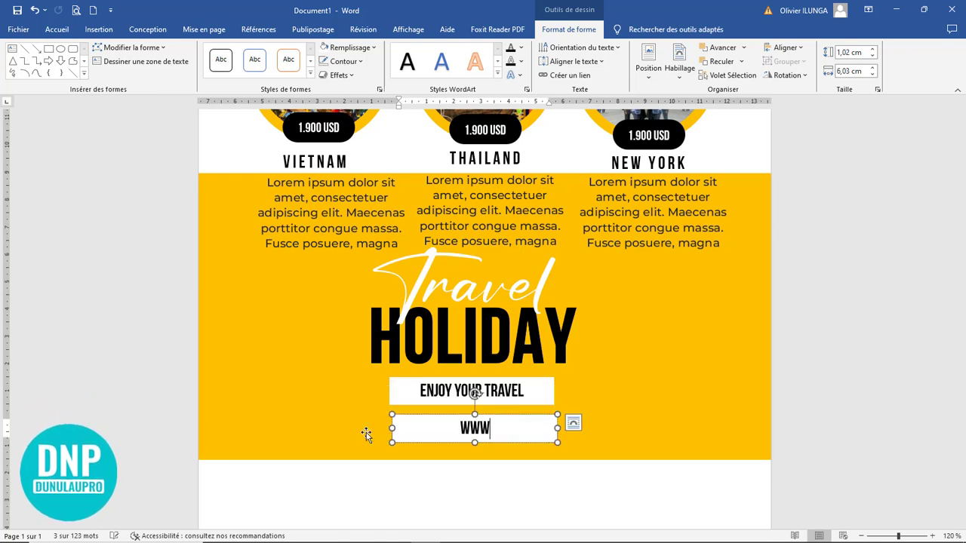
{"action": "type", "text": ".du"}
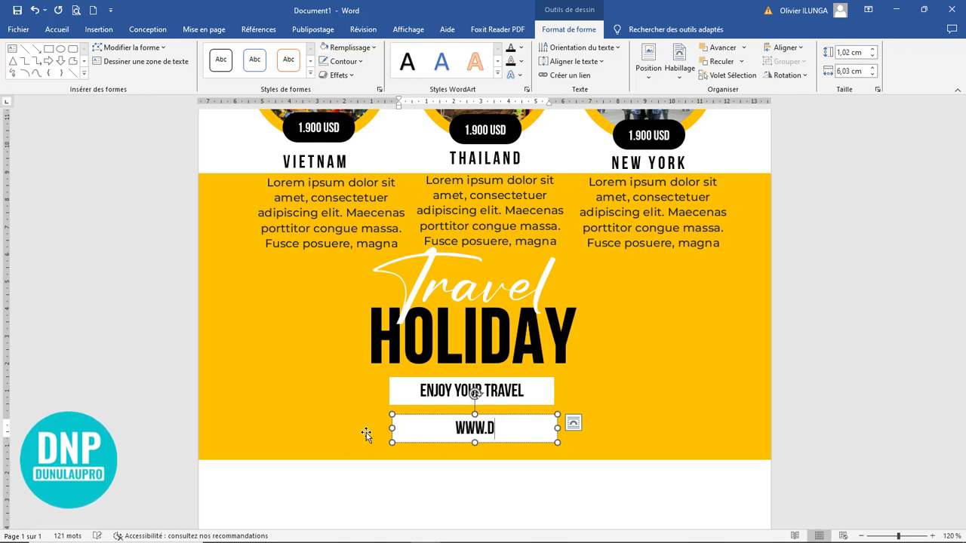
{"action": "type", "text": "nulau"}
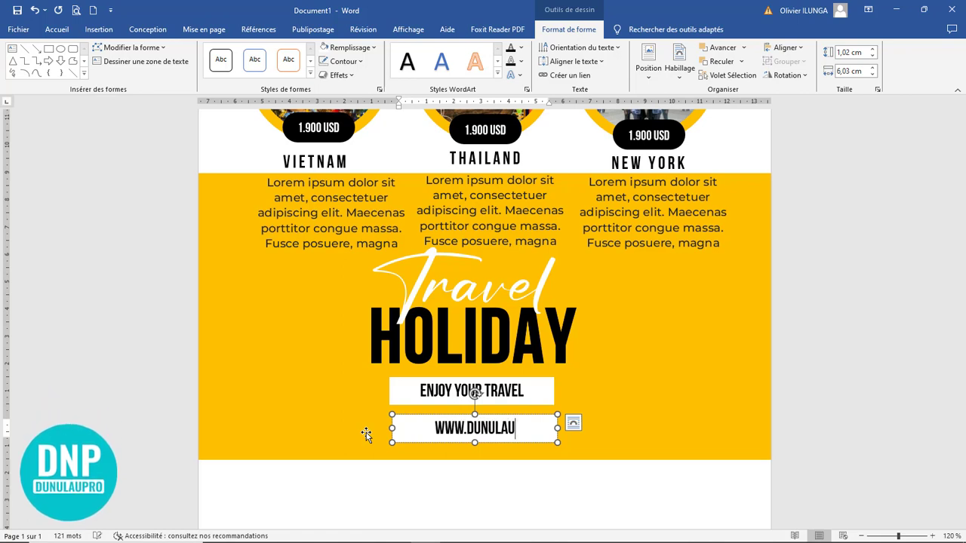
{"action": "type", "text": "pro"}
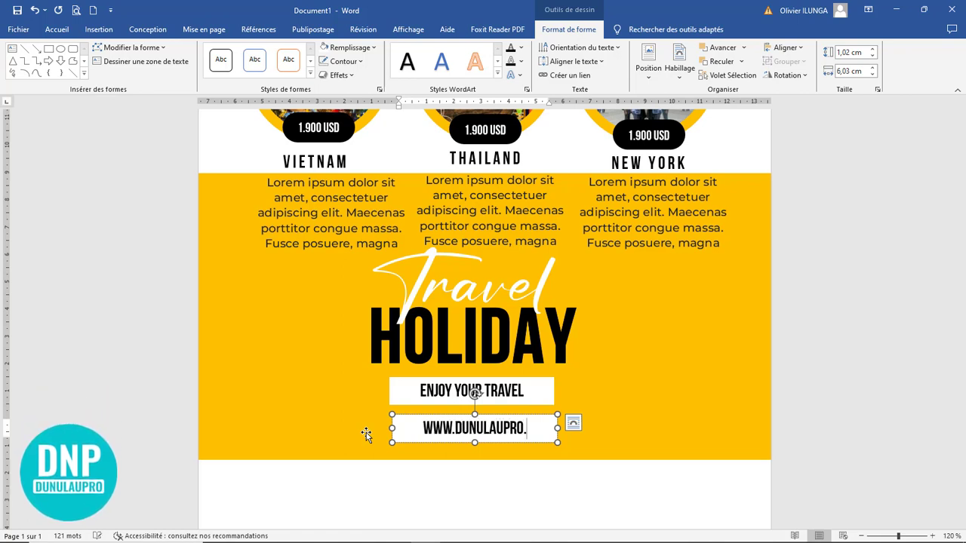
{"action": "type", "text": ".com"}
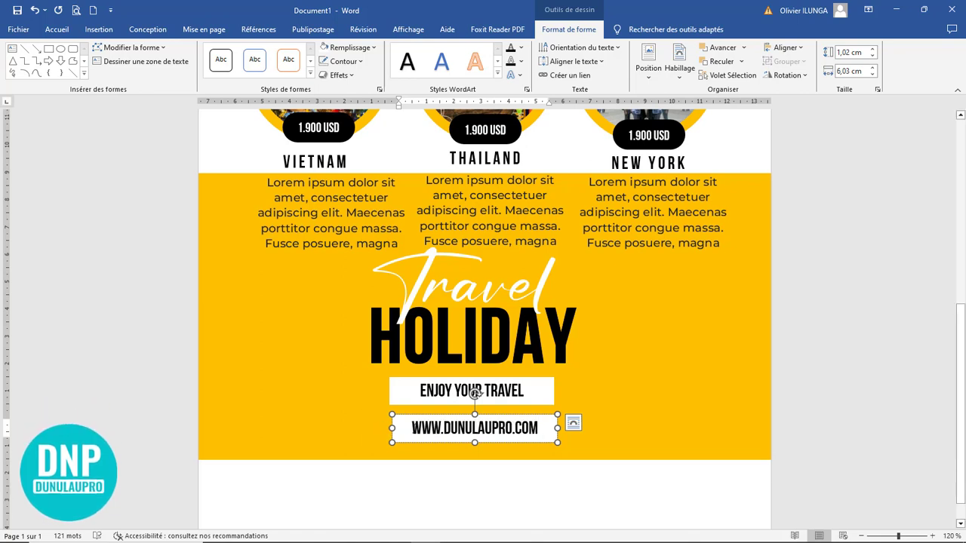
{"action": "left_click_drag", "start_coordinate": [392, 427], "coordinate": [283, 428]}
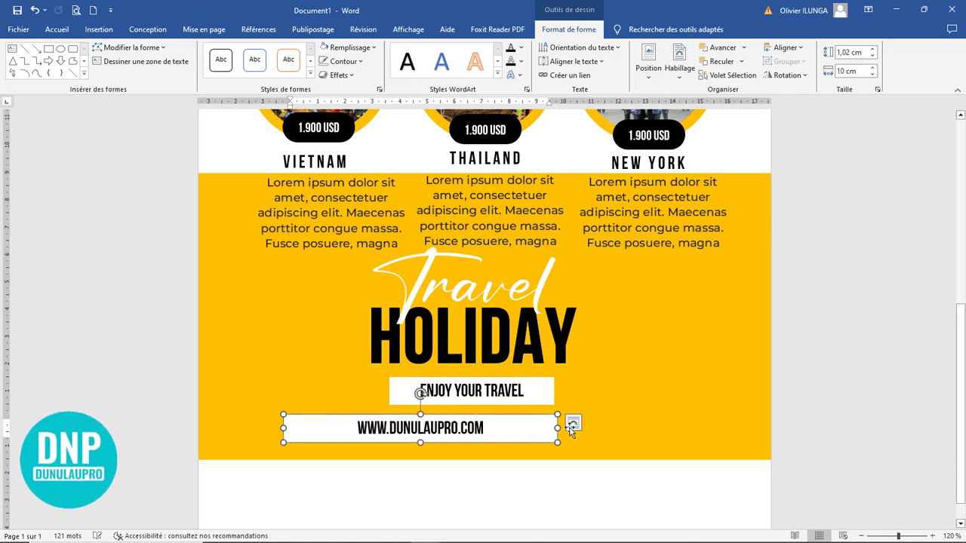
{"action": "left_click_drag", "start_coordinate": [558, 428], "coordinate": [695, 428]}
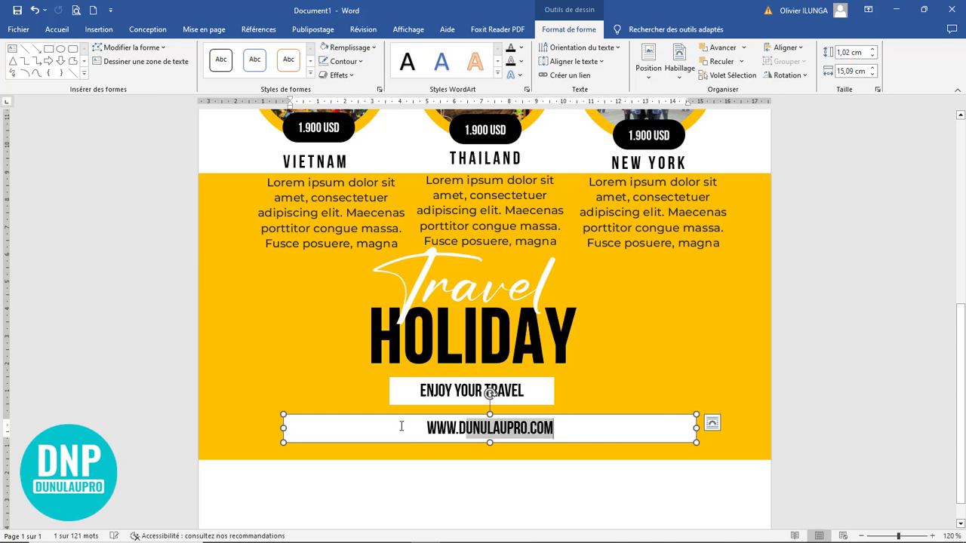
Step: Enlarge the website address to size 22 and space out its letters
{"action": "left_click_drag", "start_coordinate": [401, 426], "coordinate": [432, 436]}
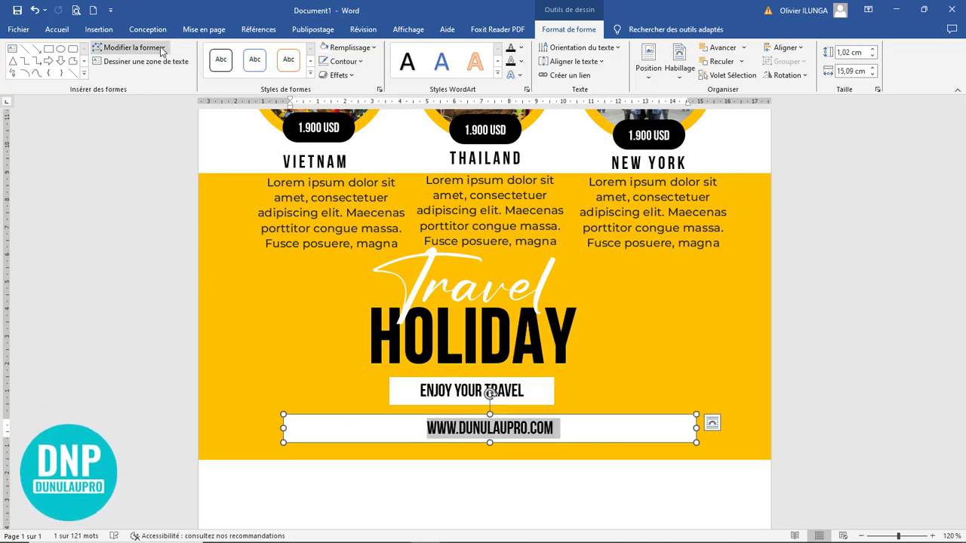
{"action": "left_click", "coordinate": [57, 30]}
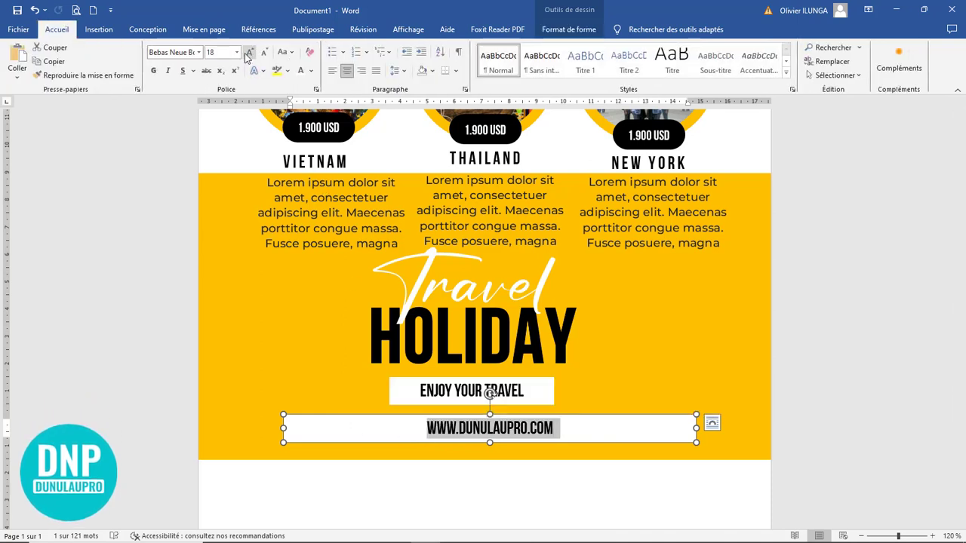
{"action": "left_click", "coordinate": [248, 53]}
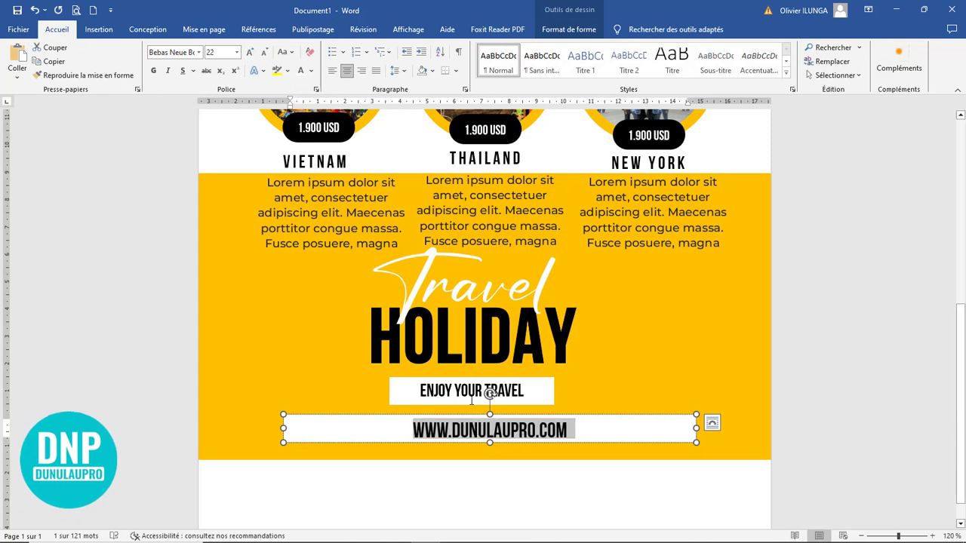
{"action": "left_click", "coordinate": [425, 434]}
{"action": "key", "text": "space"}
{"action": "key", "text": "Right"}
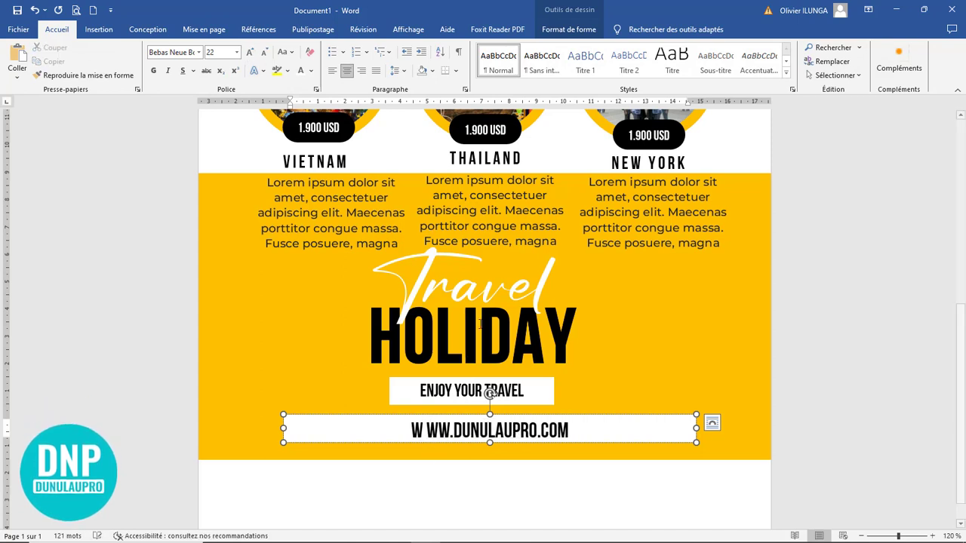
{"action": "key", "text": "space"}
{"action": "key", "text": "Right"}
{"action": "key", "text": "space"}
{"action": "key", "text": "Right"}
{"action": "key", "text": "space"}
{"action": "key", "text": "Right"}
{"action": "key", "text": "space"}
{"action": "key", "text": "Right"}
{"action": "key", "text": "space"}
{"action": "key", "text": "Right"}
{"action": "key", "text": "space"}
{"action": "key", "text": "Right"}
{"action": "key", "text": "space"}
{"action": "key", "text": "Right"}
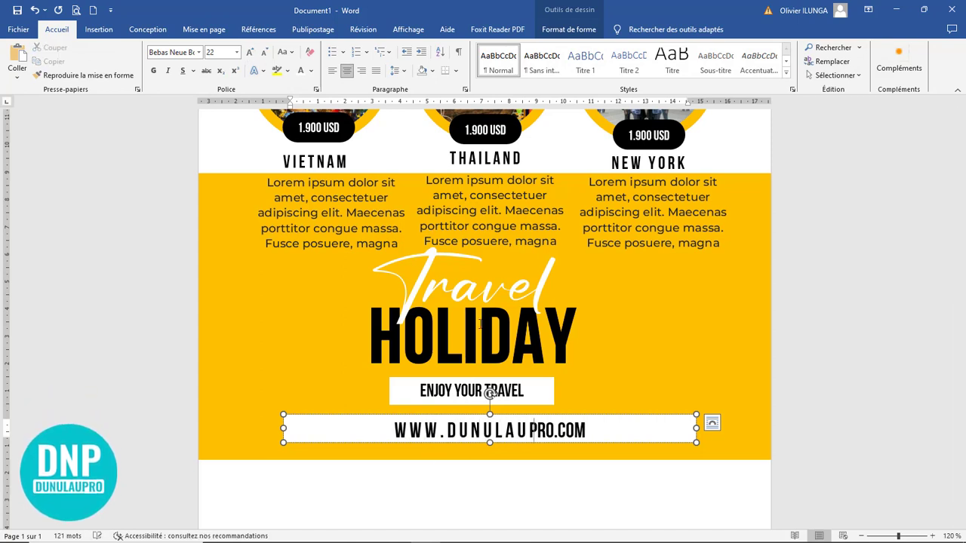
{"action": "key", "text": "space"}
{"action": "key", "text": "Right"}
{"action": "key", "text": "space"}
{"action": "key", "text": "Right"}
{"action": "key", "text": "space"}
{"action": "key", "text": "Right"}
{"action": "key", "text": "space"}
{"action": "key", "text": "Right"}
{"action": "key", "text": "space"}
{"action": "key", "text": "Right"}
{"action": "key", "text": "space"}
{"action": "key", "text": "Right"}
{"action": "key", "text": "space"}
{"action": "key", "text": "Right"}
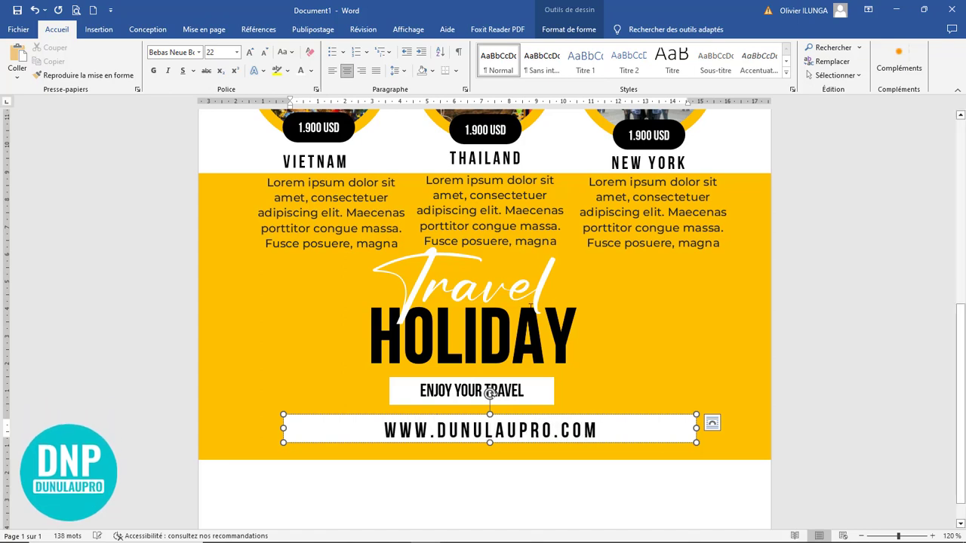
Step: Centre the website address box within the yellow panel
{"action": "left_click", "coordinate": [448, 418]}
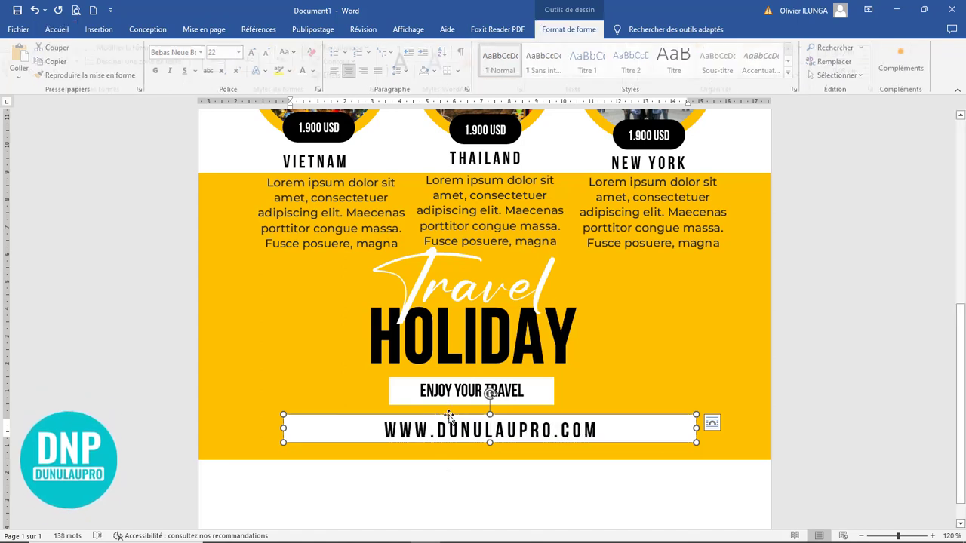
{"action": "left_click", "coordinate": [57, 28]}
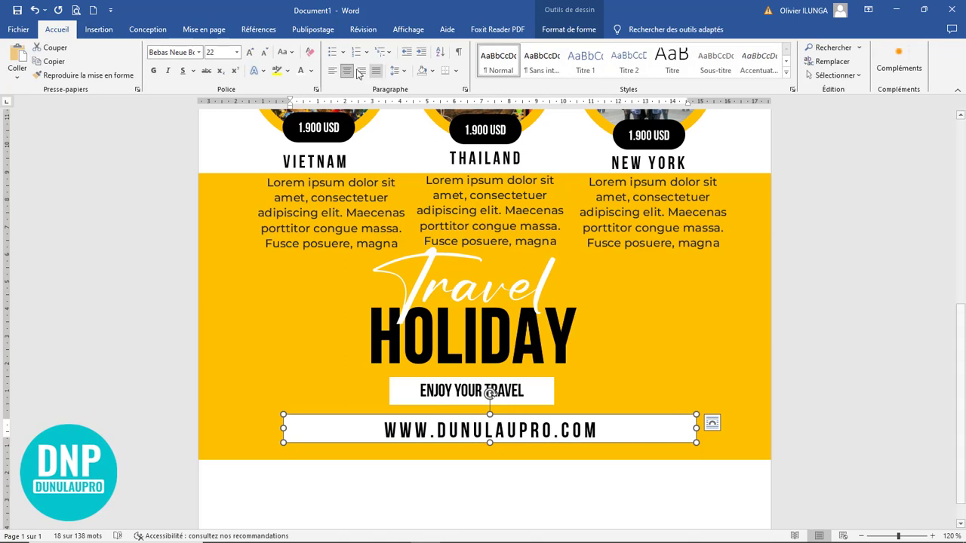
{"action": "mouse_move", "coordinate": [524, 416]}
{"action": "left_mouse_down"}
{"action": "mouse_move", "coordinate": [539, 416]}
{"action": "mouse_move", "coordinate": [493, 417]}
{"action": "mouse_move", "coordinate": [527, 420]}
{"action": "left_mouse_up"}
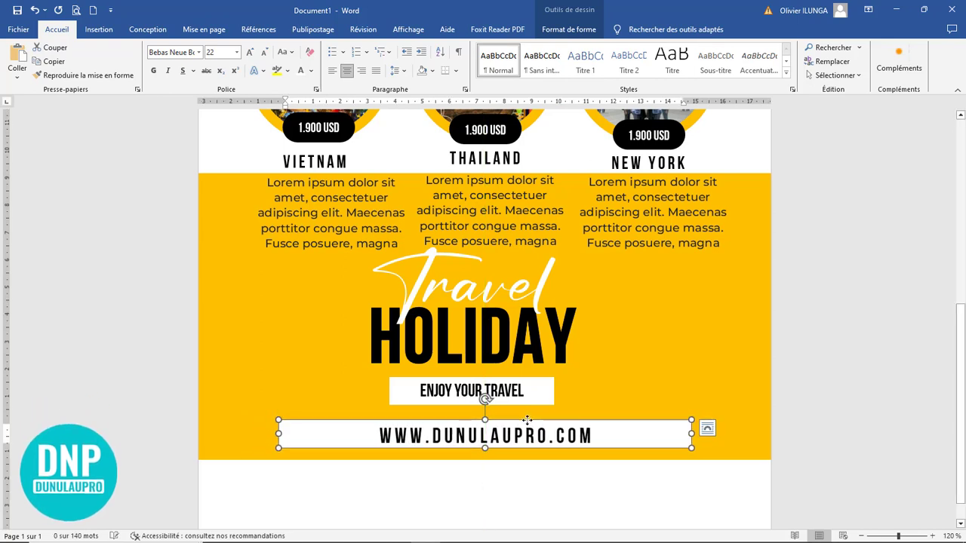
{"action": "double_click", "coordinate": [485, 418]}
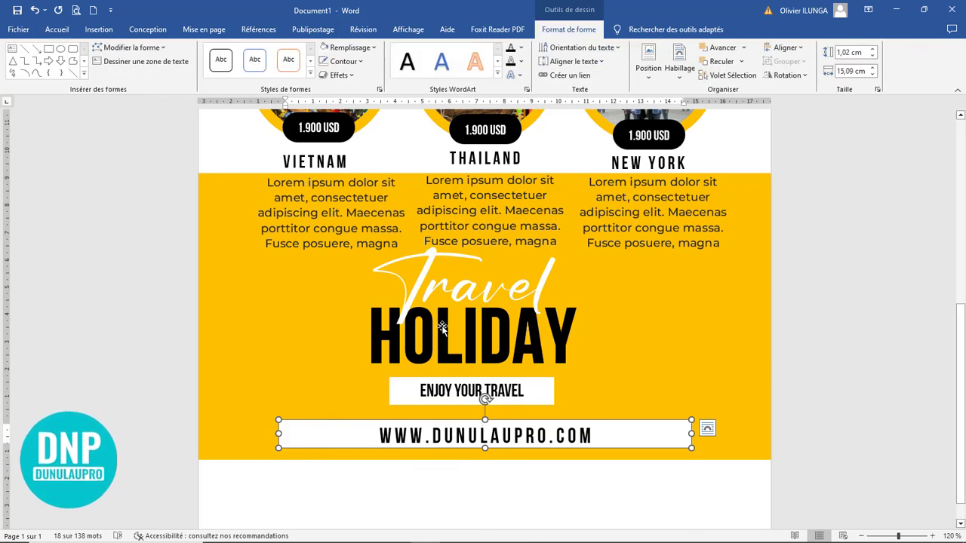
{"action": "left_click", "coordinate": [347, 47]}
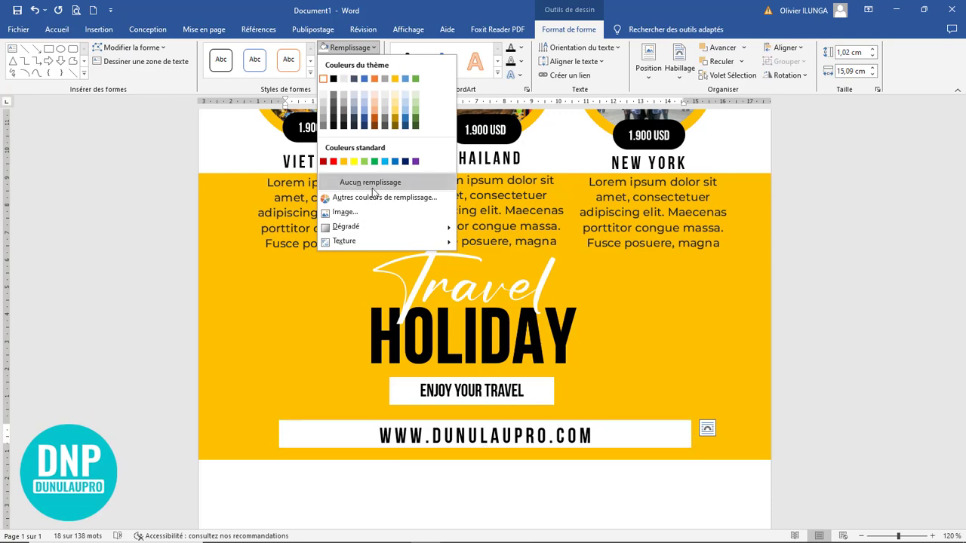
{"action": "left_click", "coordinate": [349, 182]}
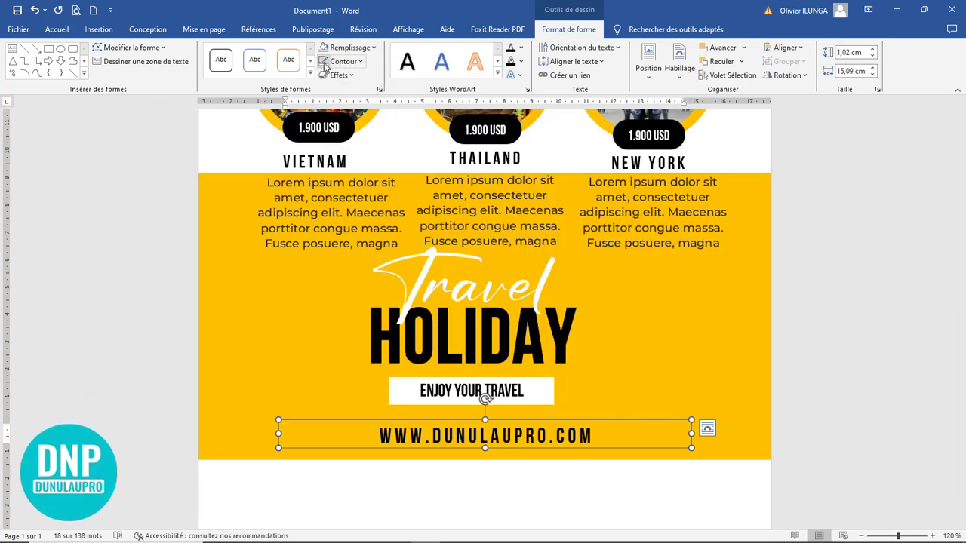
{"action": "left_click", "coordinate": [695, 323]}
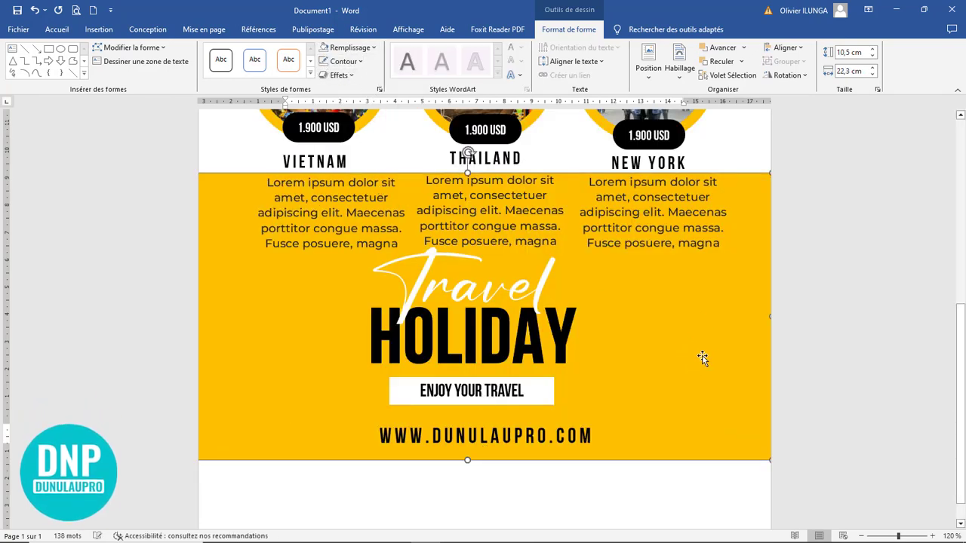
{"action": "left_click", "coordinate": [822, 408]}
Step: Extend the yellow panel's bottom edge lower
{"action": "scroll", "coordinate": [824, 403], "scroll_direction": "down", "scroll_amount": 7, "text": "ctrl"}
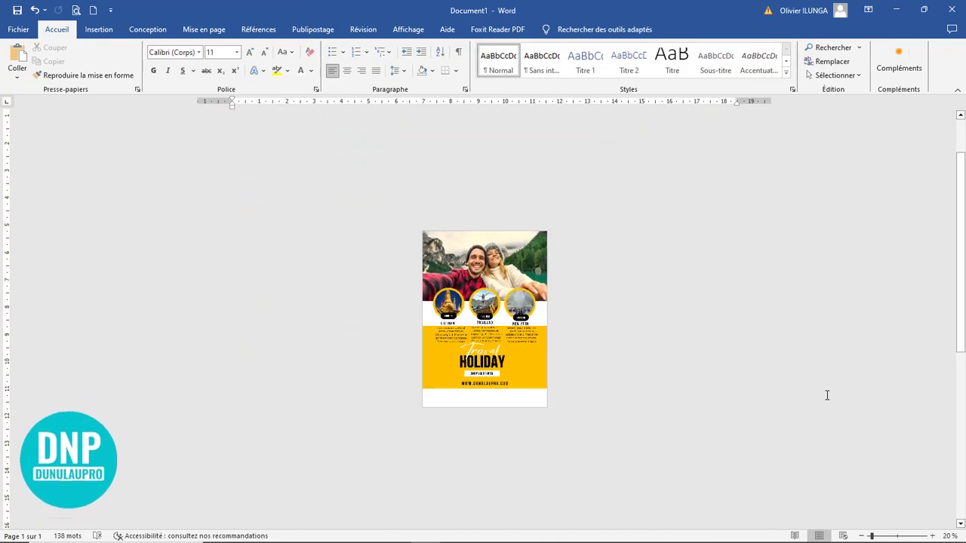
{"action": "scroll", "coordinate": [826, 395], "scroll_direction": "up", "scroll_amount": 2, "text": "ctrl"}
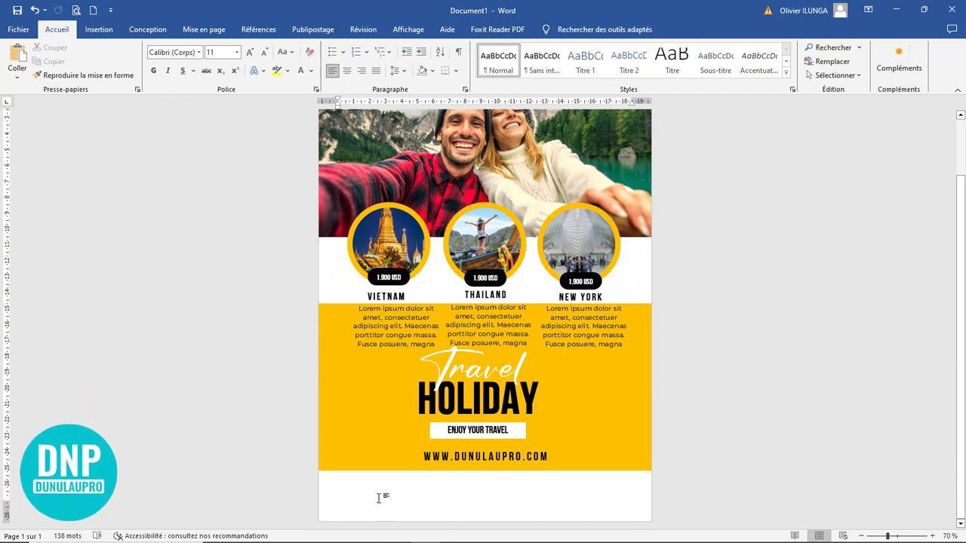
{"action": "left_click", "coordinate": [393, 468]}
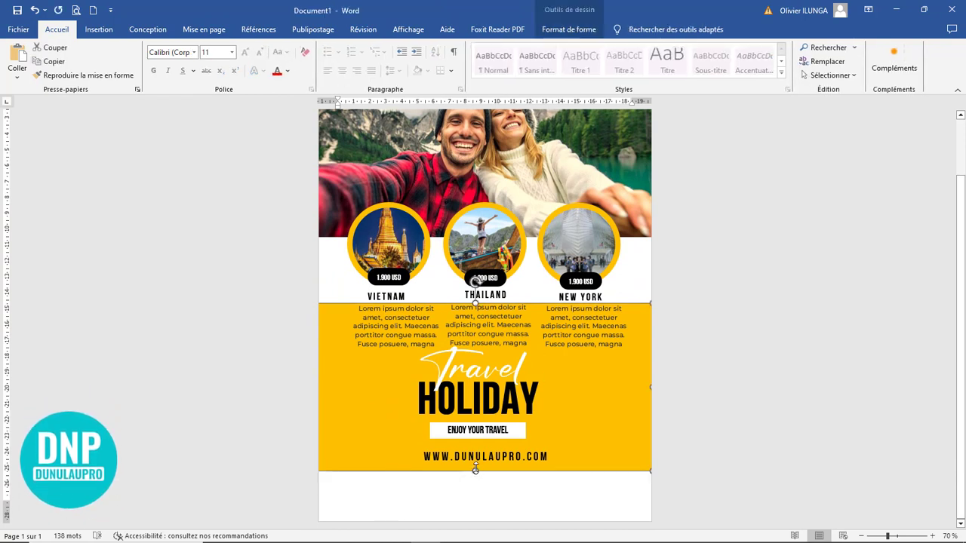
{"action": "left_click_drag", "start_coordinate": [475, 471], "coordinate": [475, 484]}
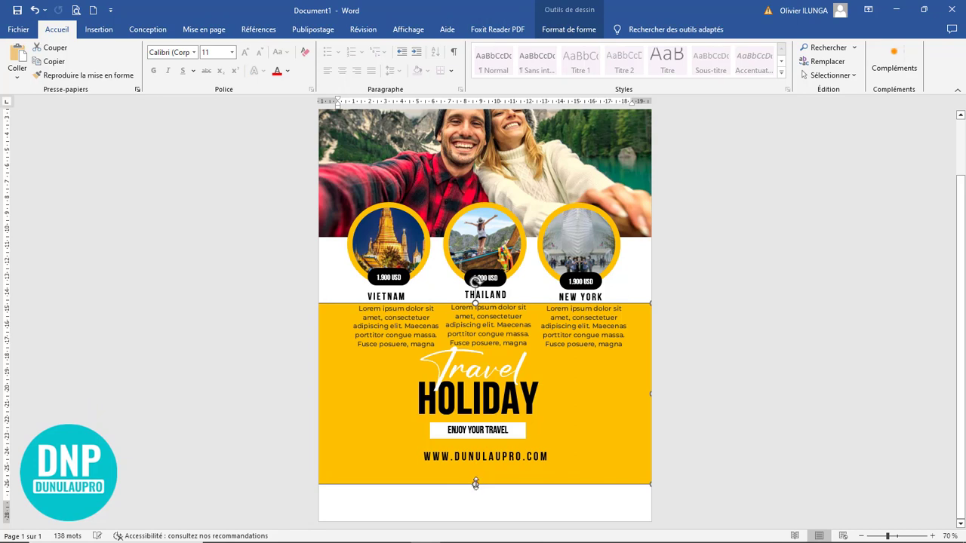
Step: Move the website address and the ENJOY YOUR TRAVEL tagline slightly down
{"action": "left_click_drag", "start_coordinate": [485, 449], "coordinate": [488, 460]}
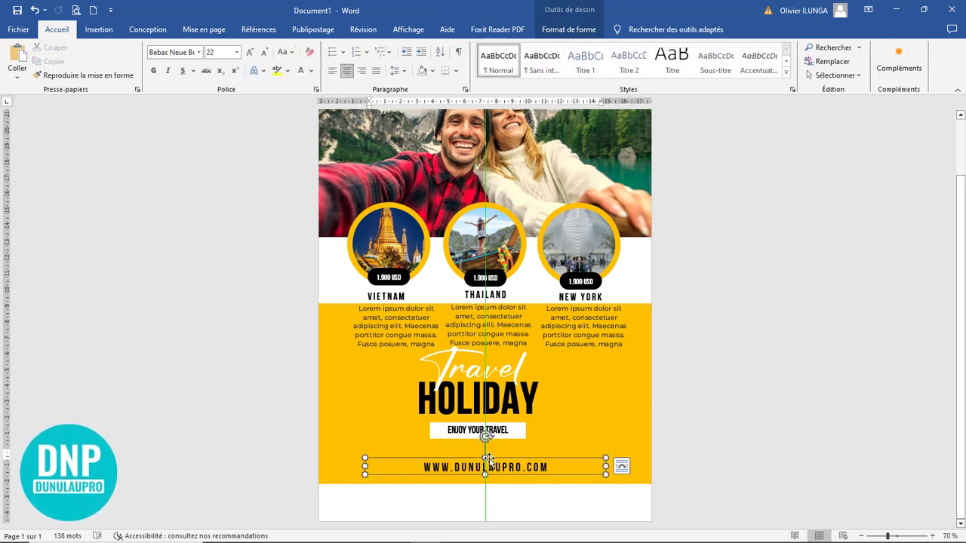
{"action": "left_click", "coordinate": [498, 428]}
{"action": "key", "text": "Down"}
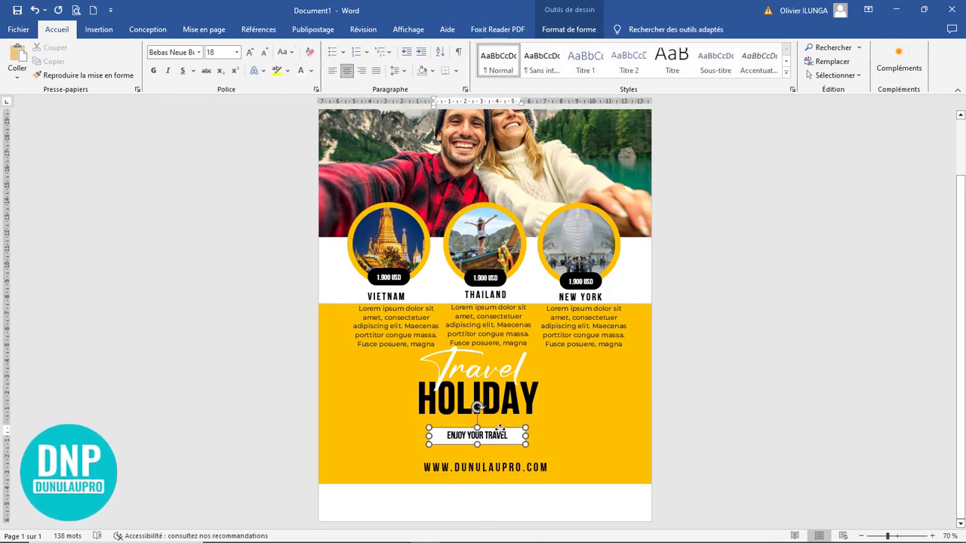
{"action": "left_click", "coordinate": [681, 420]}
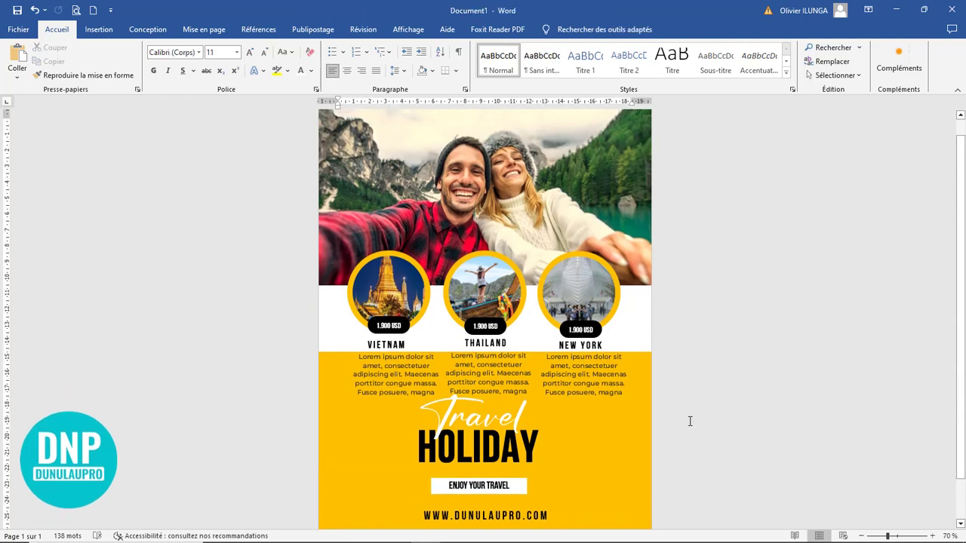
Step: Lower the VIETNAM, THAILAND and NEW YORK descriptions to one aligned height
{"action": "left_click", "coordinate": [483, 374]}
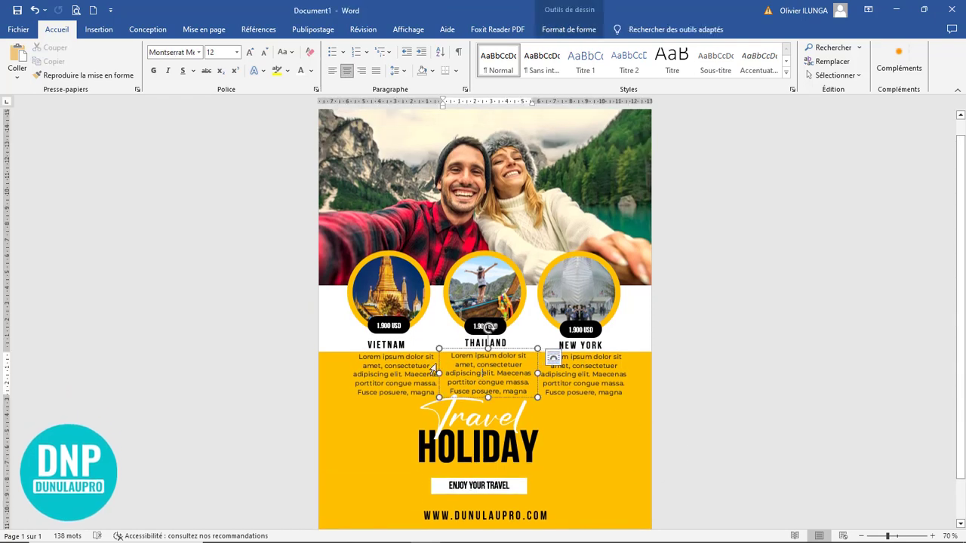
{"action": "left_click", "coordinate": [395, 355]}
{"action": "key", "text": "Down"}
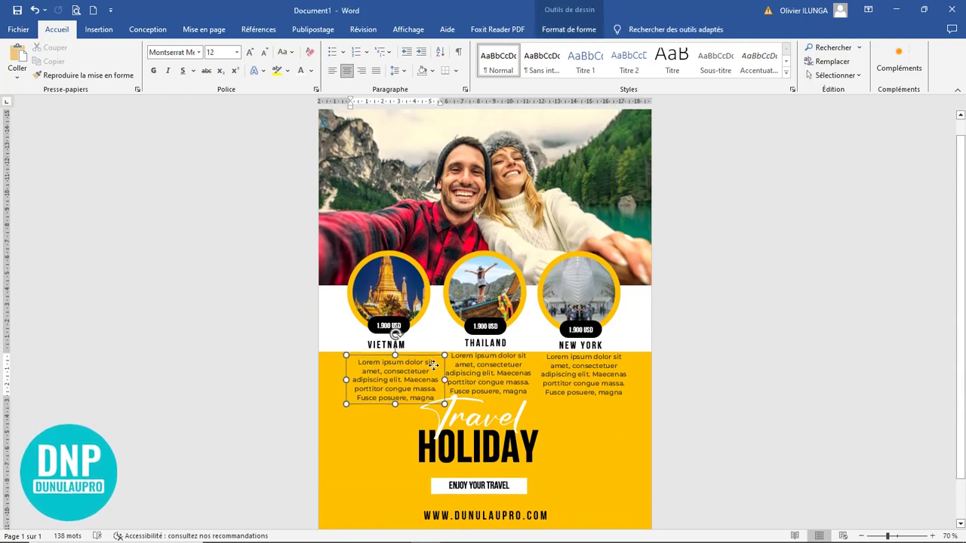
{"action": "left_click", "coordinate": [504, 350]}
{"action": "left_click_drag", "start_coordinate": [504, 348], "coordinate": [505, 355]}
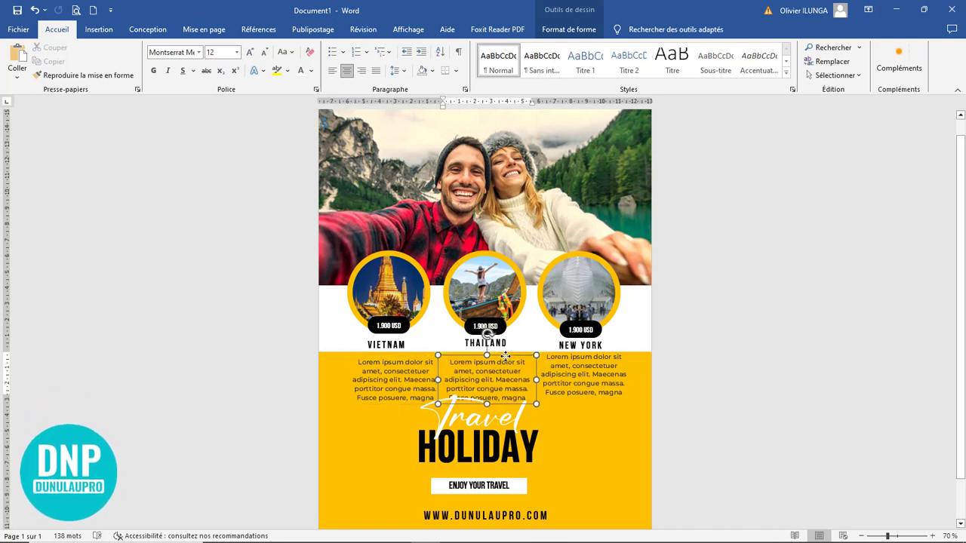
{"action": "left_click", "coordinate": [556, 360]}
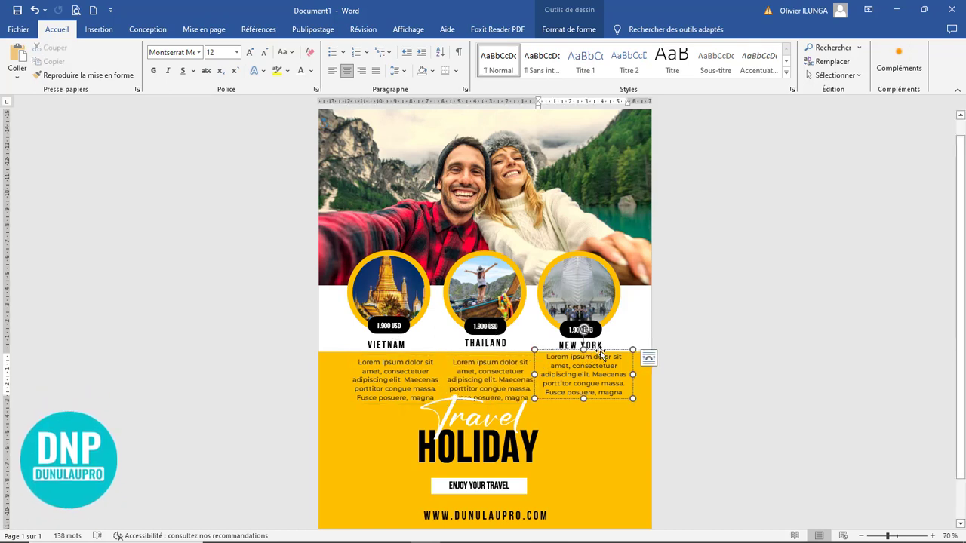
{"action": "left_click_drag", "start_coordinate": [601, 352], "coordinate": [599, 356]}
{"action": "left_click", "coordinate": [674, 373]}
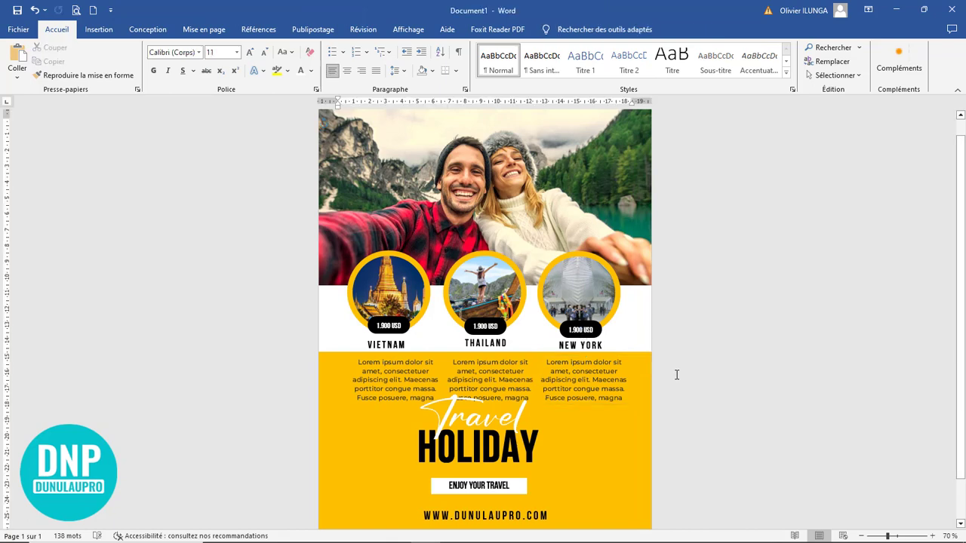
{"action": "scroll", "coordinate": [696, 391], "scroll_direction": "down", "scroll_amount": 5}
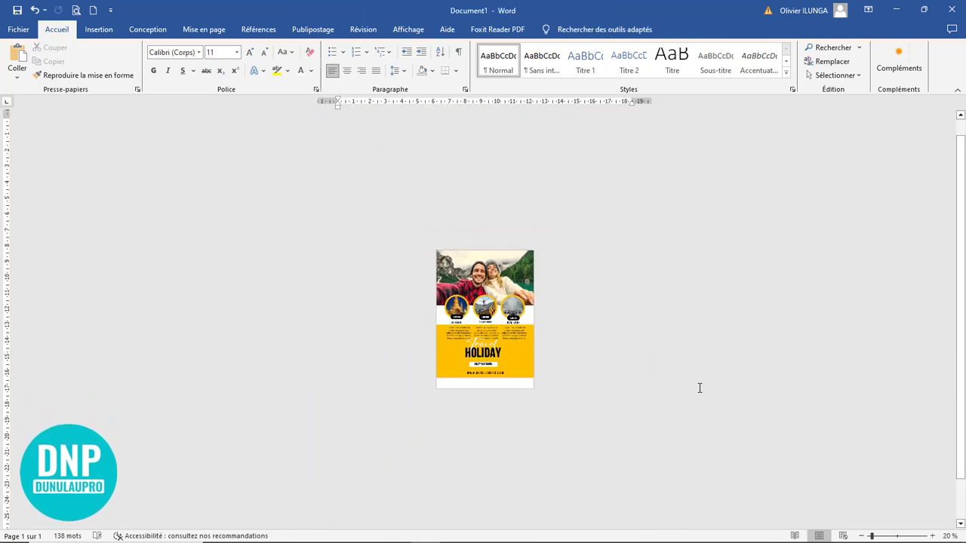
{"action": "scroll", "coordinate": [698, 388], "scroll_direction": "up", "scroll_amount": 4}
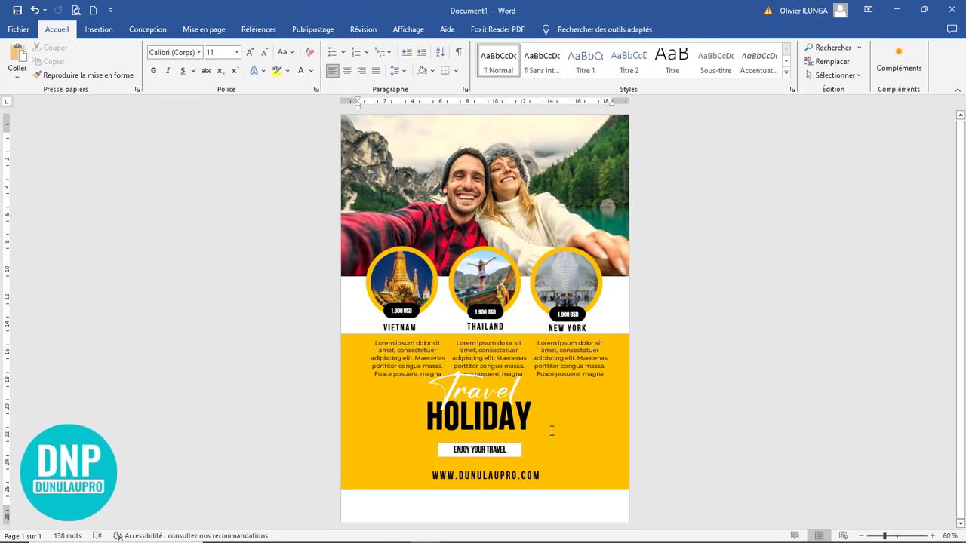
{"action": "scroll", "coordinate": [551, 431], "scroll_direction": "down", "scroll_amount": 4}
{"action": "scroll", "coordinate": [550, 430], "scroll_direction": "up", "scroll_amount": 4}
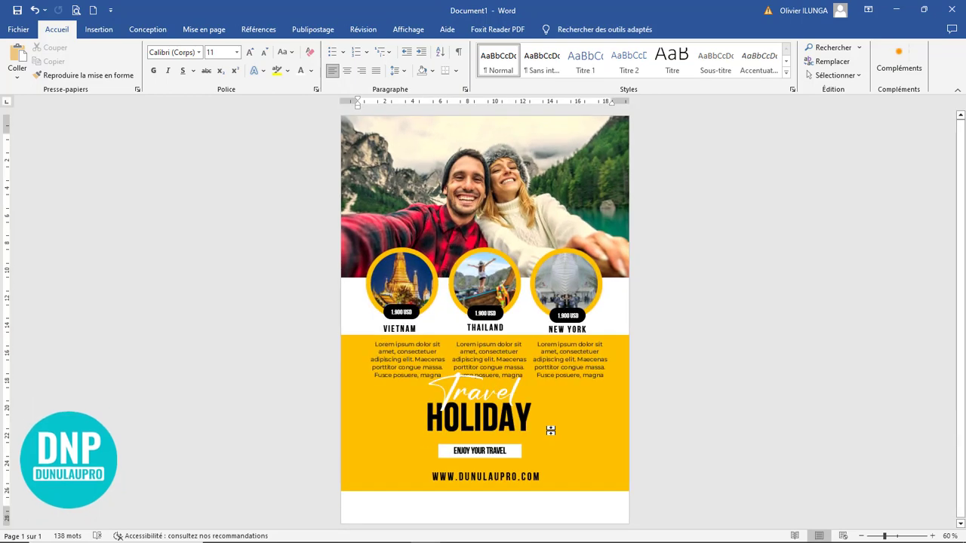
{"action": "scroll", "coordinate": [466, 487], "scroll_direction": "down", "scroll_amount": 1}
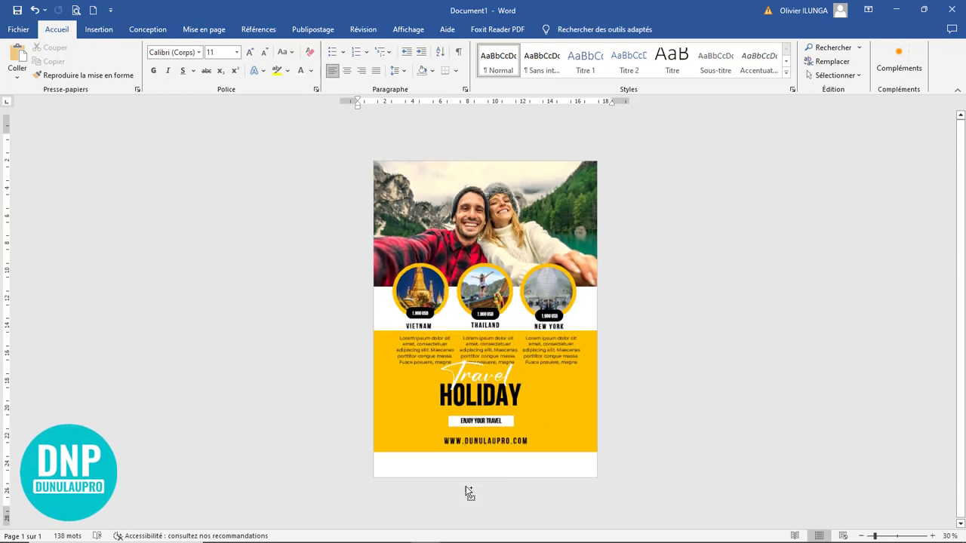
{"action": "scroll", "coordinate": [465, 486], "scroll_direction": "up", "scroll_amount": 3}
{"action": "scroll", "coordinate": [466, 483], "scroll_direction": "down", "scroll_amount": 1}
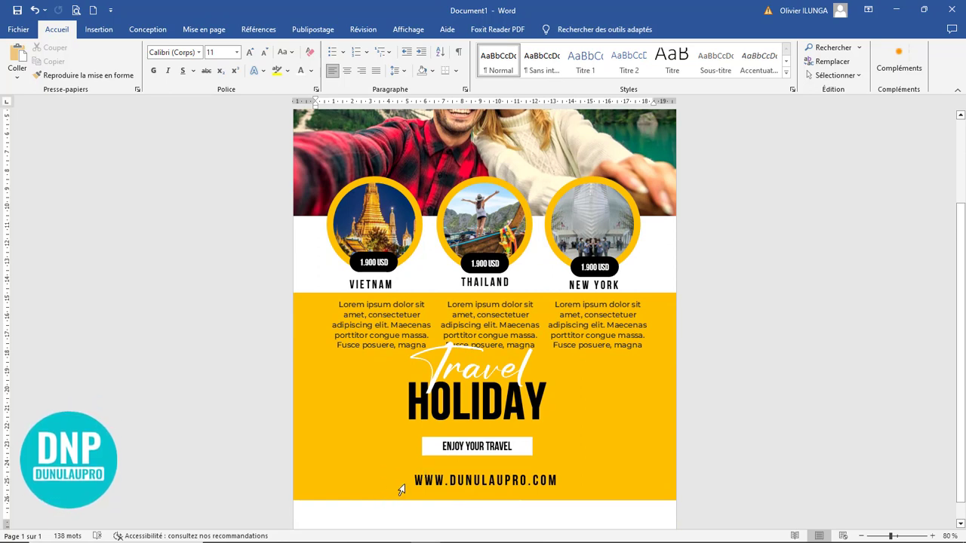
{"action": "scroll", "coordinate": [420, 501], "scroll_direction": "down", "scroll_amount": 2}
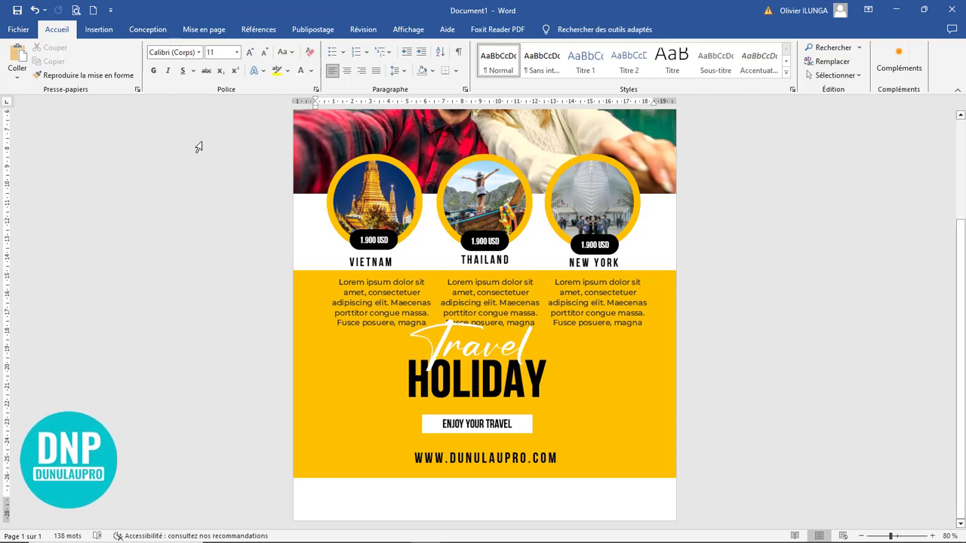
Step: Draw a small yellow-filled oval in the white strip at the bottom of the flyer
{"action": "left_click", "coordinate": [97, 31]}
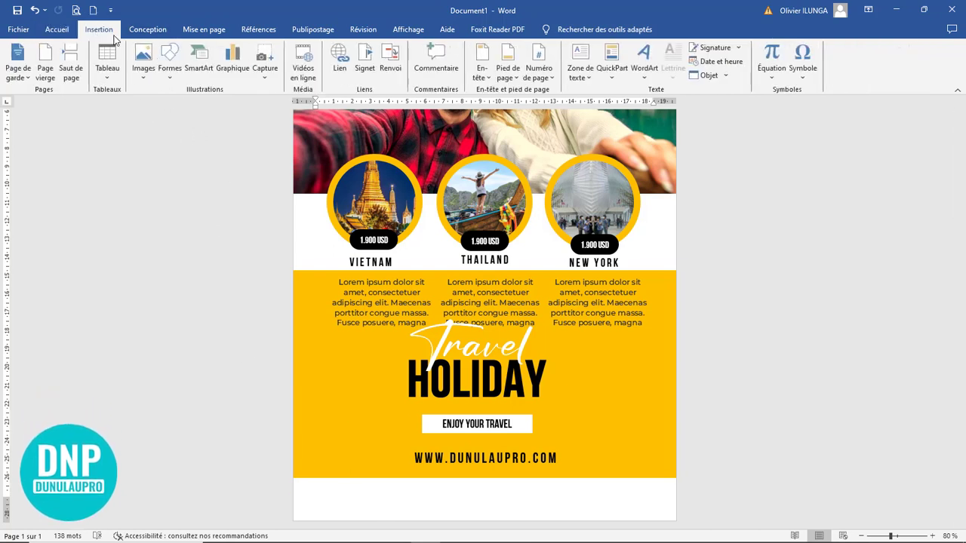
{"action": "left_click", "coordinate": [175, 69]}
{"action": "left_click", "coordinate": [206, 105]}
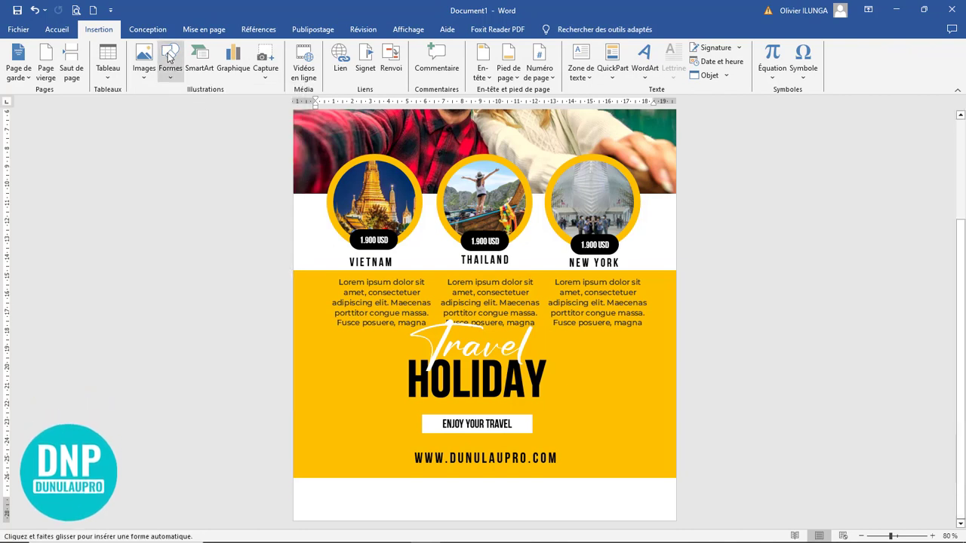
{"action": "left_click", "coordinate": [170, 56]}
{"action": "left_click", "coordinate": [211, 102]}
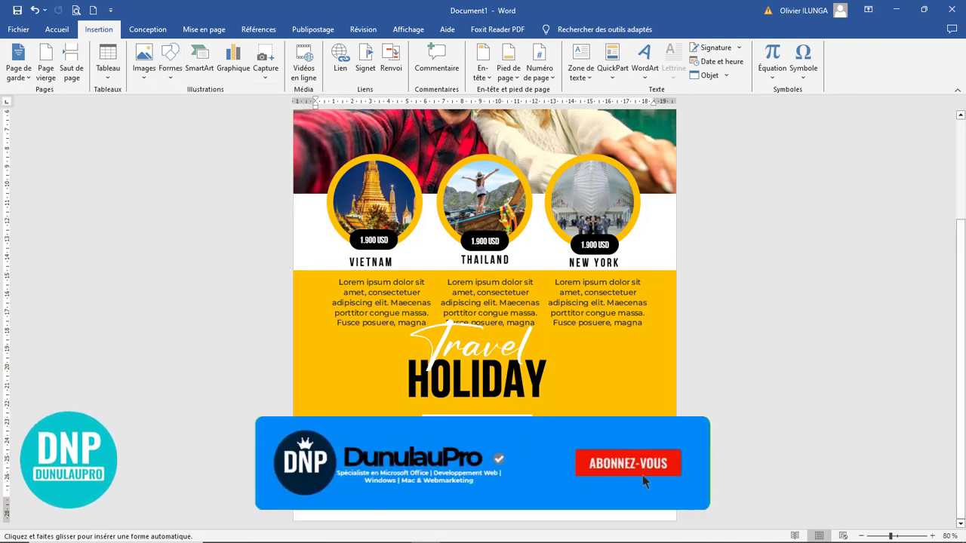
{"action": "left_click_drag", "start_coordinate": [316, 494], "coordinate": [344, 518]}
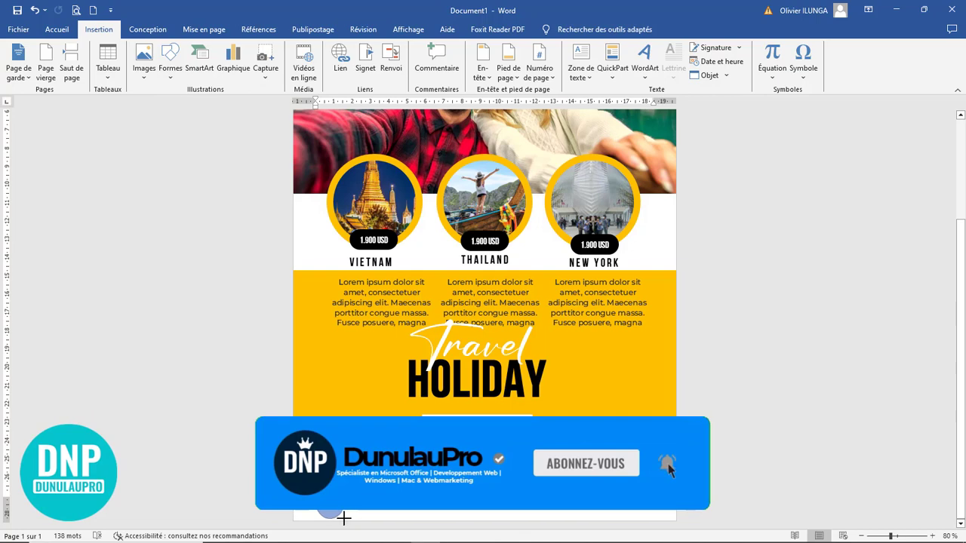
{"action": "left_click", "coordinate": [355, 50]}
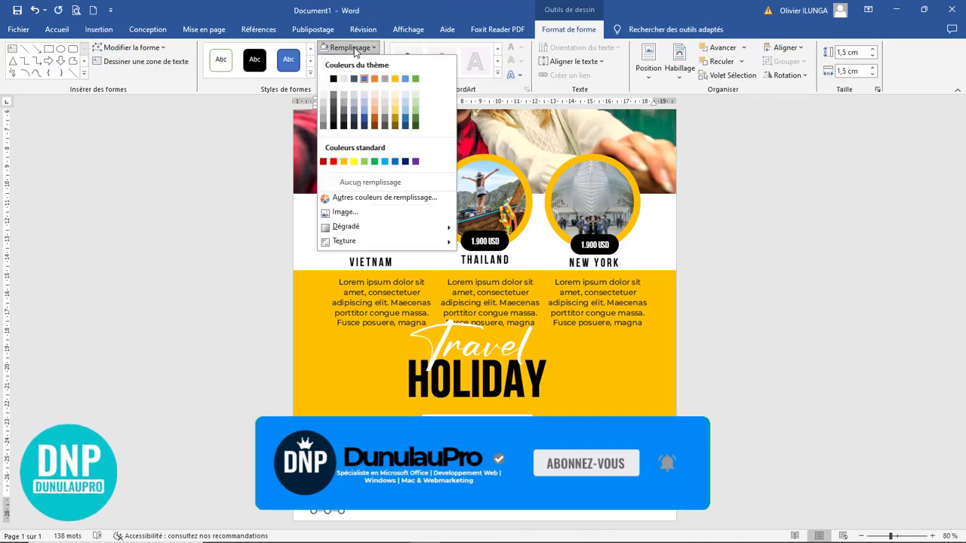
{"action": "left_click", "coordinate": [344, 163]}
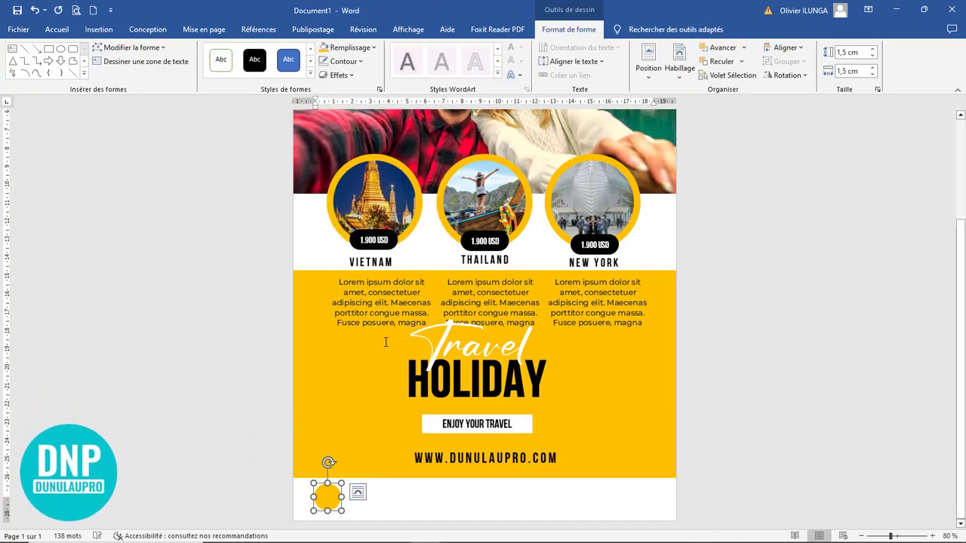
Step: Copy the yellow circle twice so three circles span the footer evenly
{"action": "left_click_drag", "start_coordinate": [326, 502], "coordinate": [411, 503]}
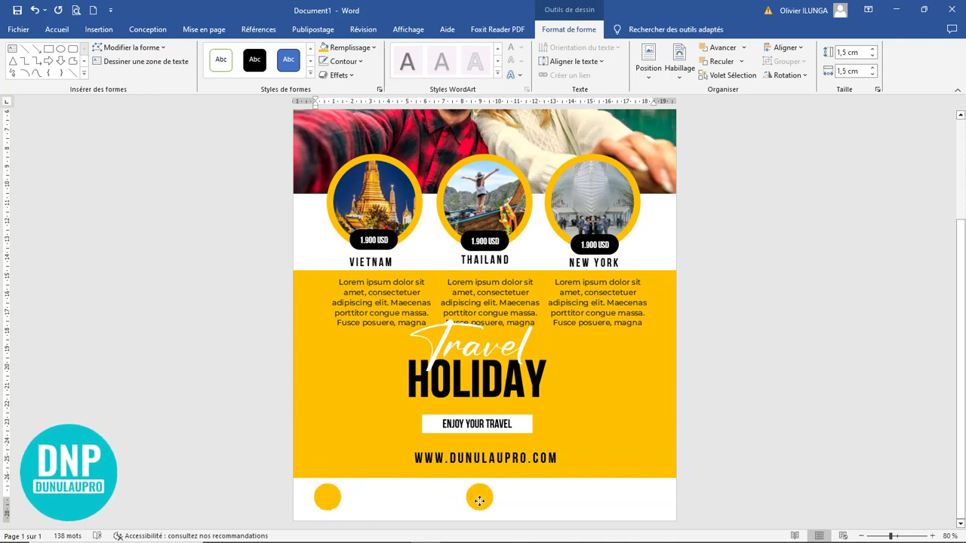
{"action": "left_click_drag", "start_coordinate": [480, 501], "coordinate": [485, 505]}
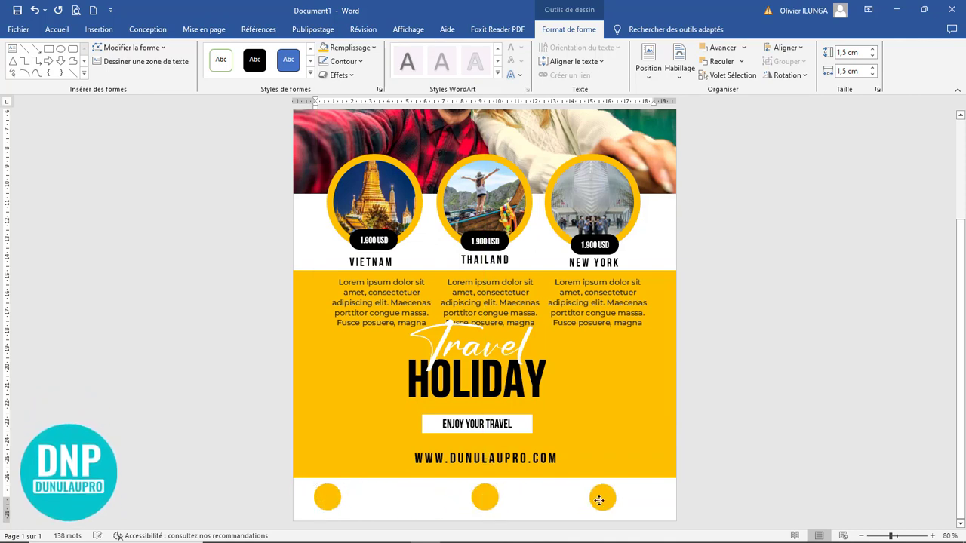
{"action": "left_click_drag", "start_coordinate": [579, 501], "coordinate": [566, 500]}
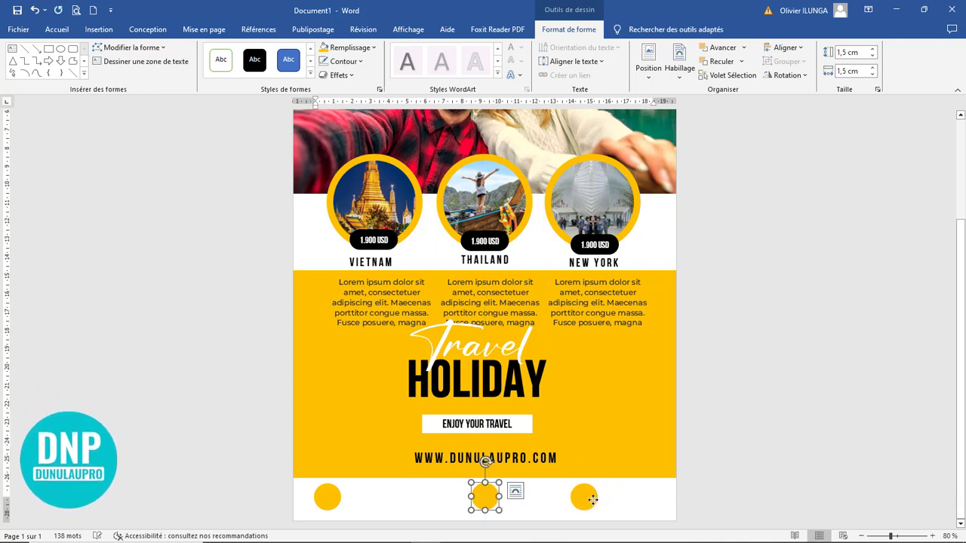
{"action": "key", "text": "ctrl+z"}
{"action": "key", "text": "ctrl+z"}
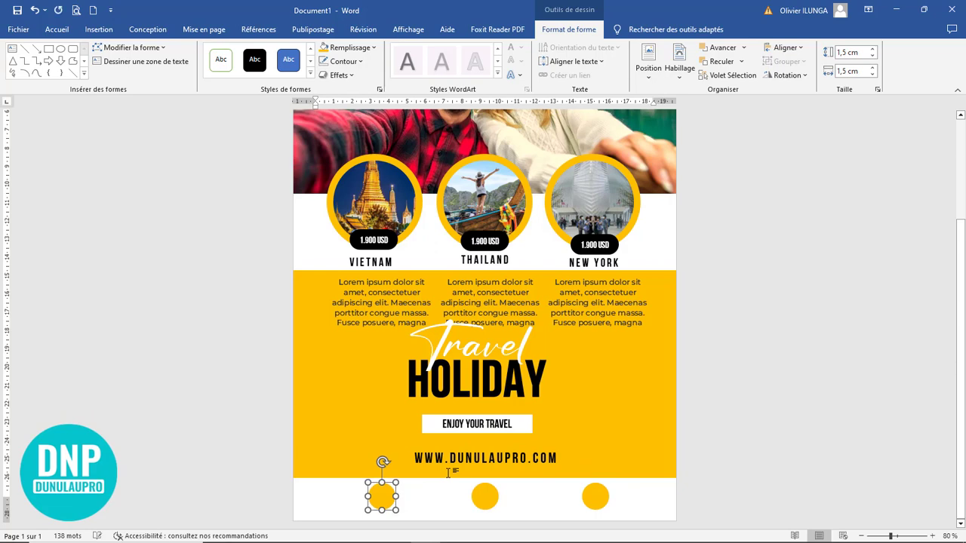
{"action": "left_click", "coordinate": [593, 451]}
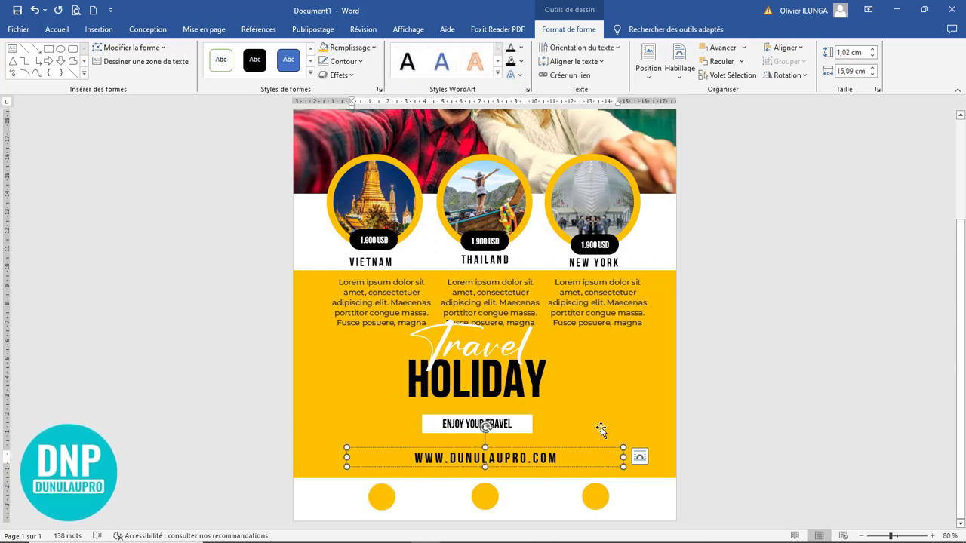
{"action": "left_click", "coordinate": [600, 429]}
{"action": "scroll", "coordinate": [757, 461], "scroll_direction": "down", "scroll_amount": 5}
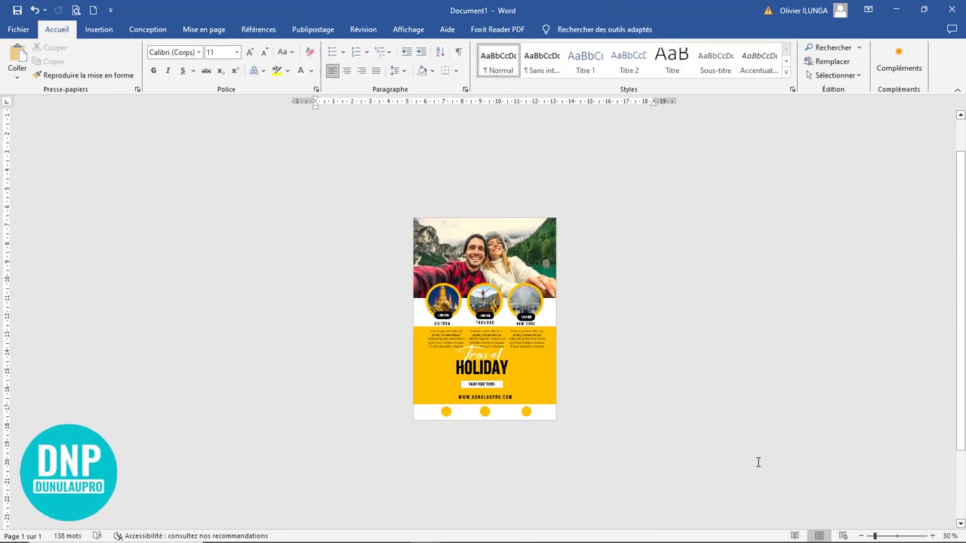
{"action": "scroll", "coordinate": [757, 461], "scroll_direction": "up", "scroll_amount": 3}
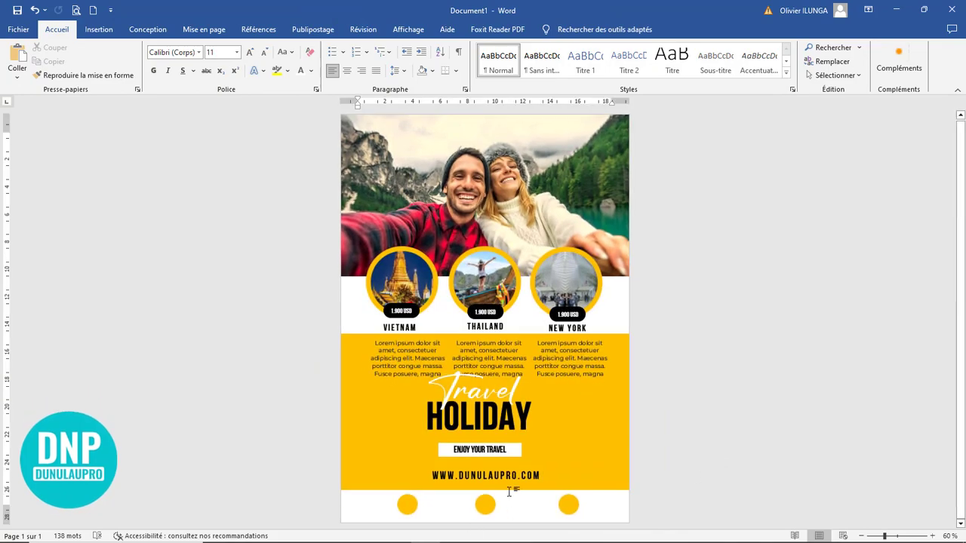
{"action": "scroll", "coordinate": [513, 494], "scroll_direction": "down", "scroll_amount": 2}
{"action": "scroll", "coordinate": [513, 494], "scroll_direction": "up", "scroll_amount": 3}
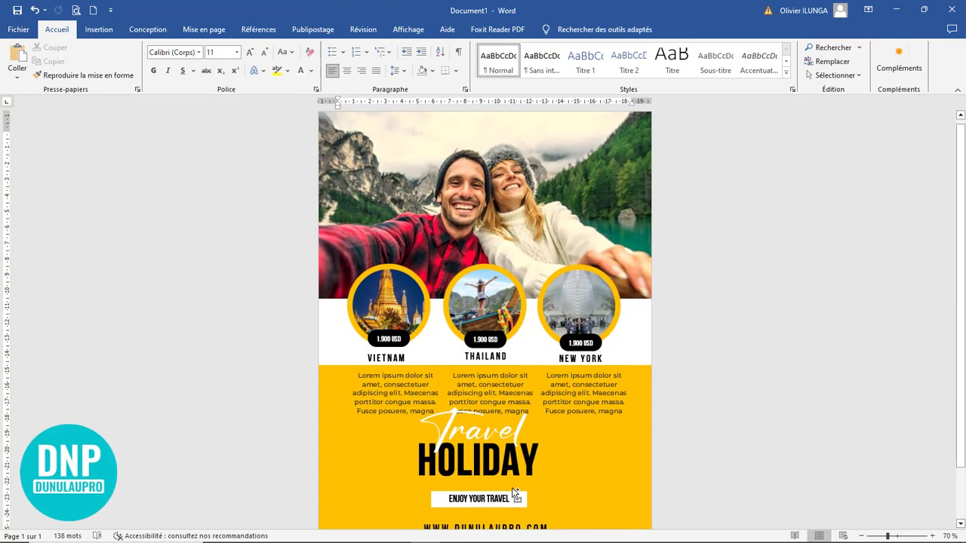
{"action": "scroll", "coordinate": [513, 492], "scroll_direction": "up", "scroll_amount": 6}
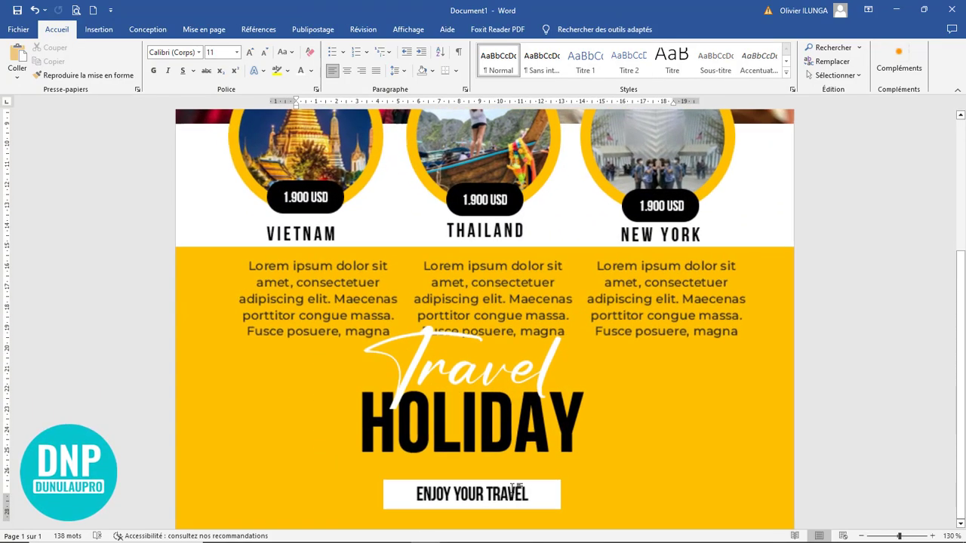
{"action": "scroll", "coordinate": [513, 491], "scroll_direction": "down", "scroll_amount": 3}
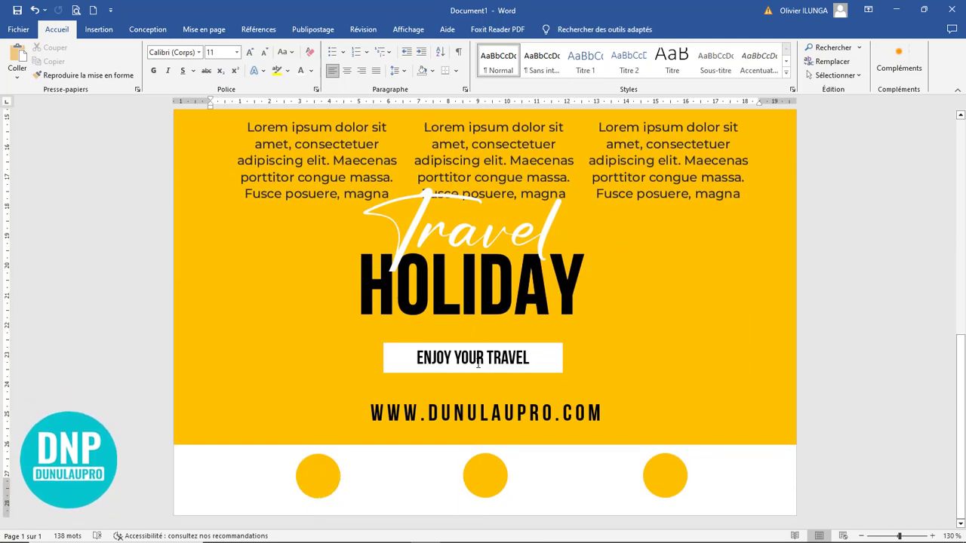
{"action": "left_click", "coordinate": [493, 396]}
Step: Copy the ENJOY YOUR TRAVEL box to the left edge and type 'CALL :' with a phone number
{"action": "left_click", "coordinate": [498, 362]}
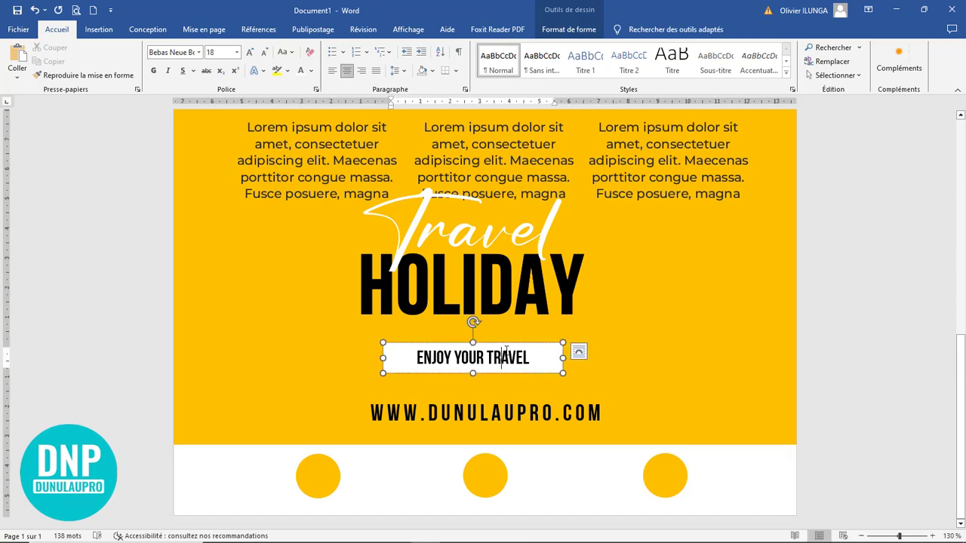
{"action": "left_click_drag", "start_coordinate": [501, 360], "coordinate": [175, 293]}
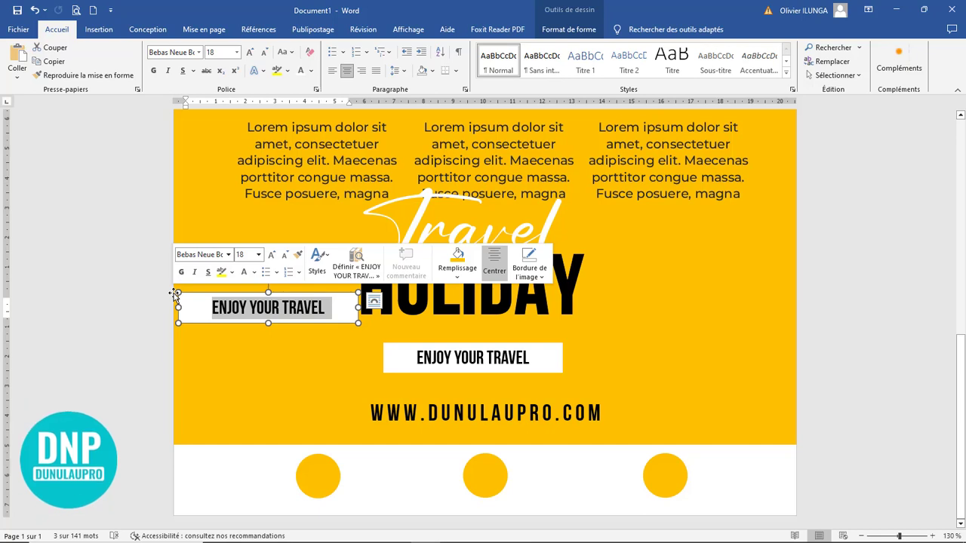
{"action": "type", "text": "AC"}
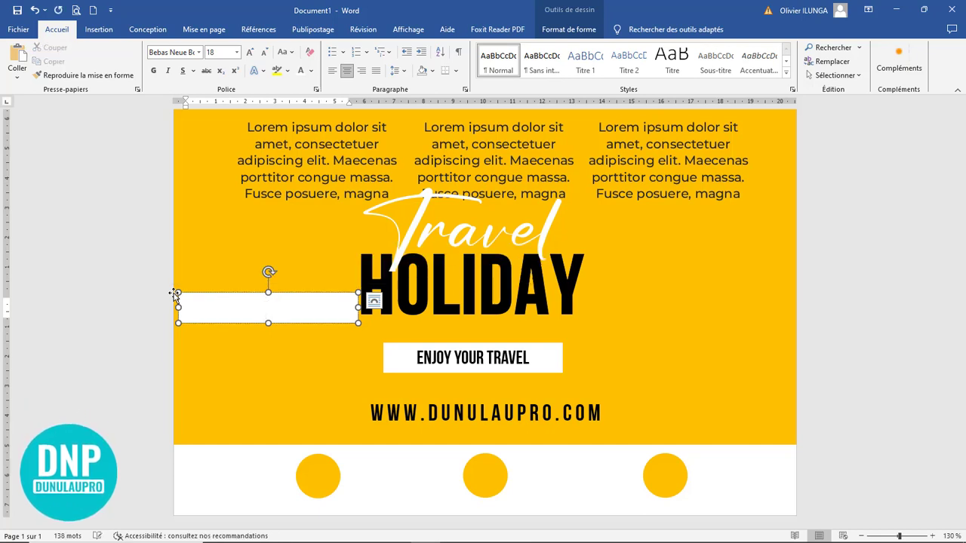
{"action": "type", "text": "CALL :"}
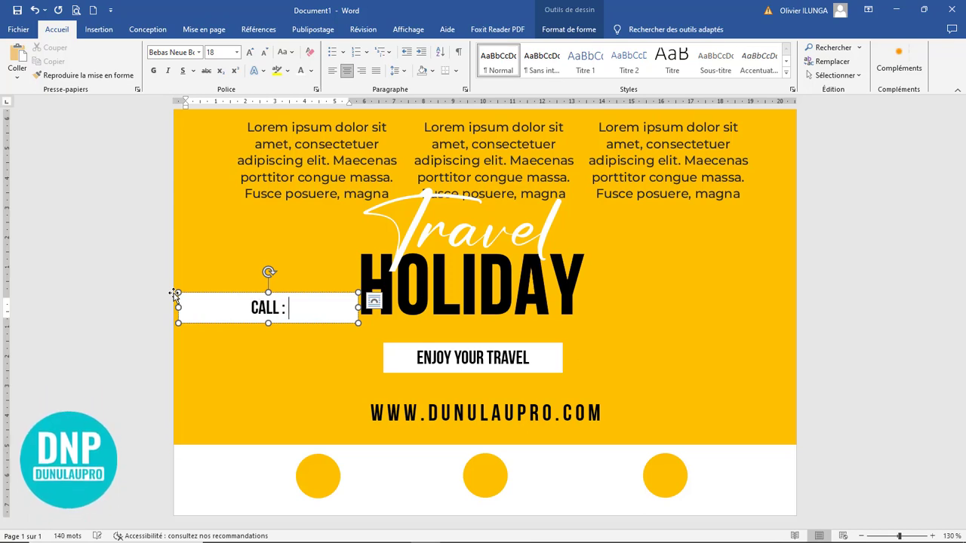
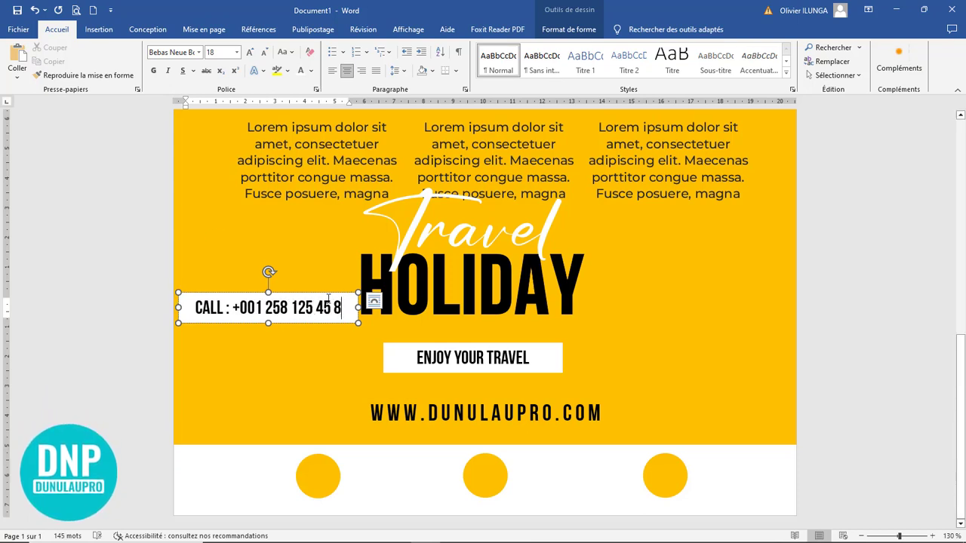
Step: Make the CALL box narrower and shorter so it fits the phone line
{"action": "left_click_drag", "start_coordinate": [341, 307], "coordinate": [163, 303]}
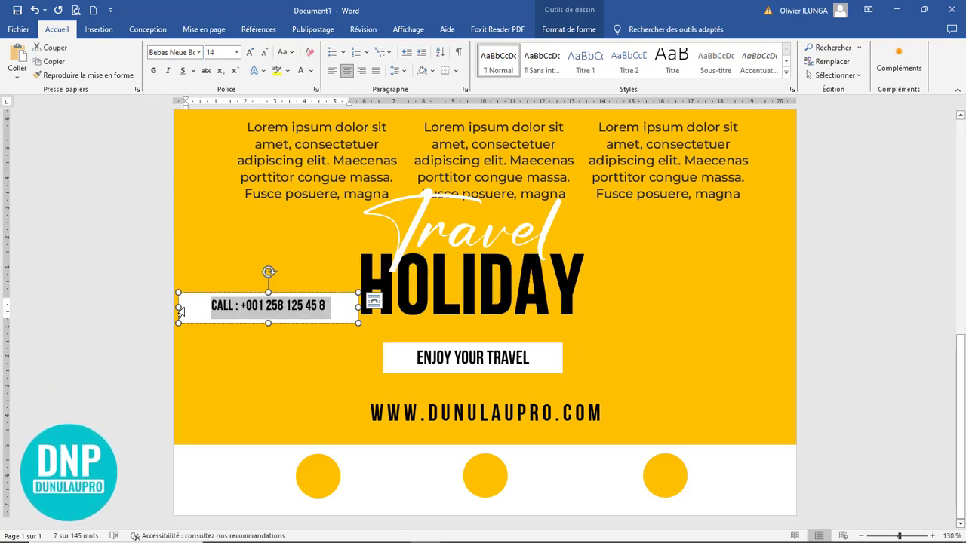
{"action": "left_click_drag", "start_coordinate": [179, 308], "coordinate": [211, 308]}
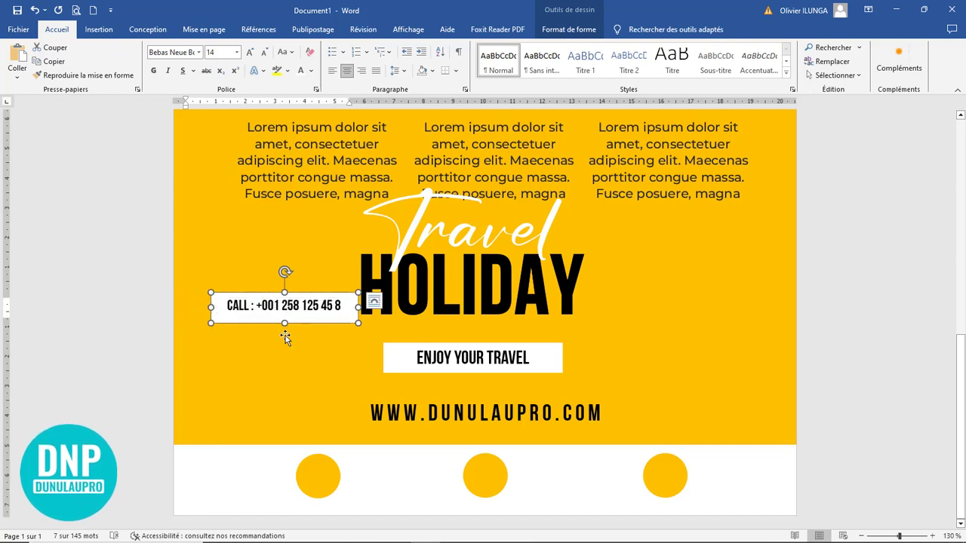
{"action": "left_click_drag", "start_coordinate": [284, 323], "coordinate": [284, 316]}
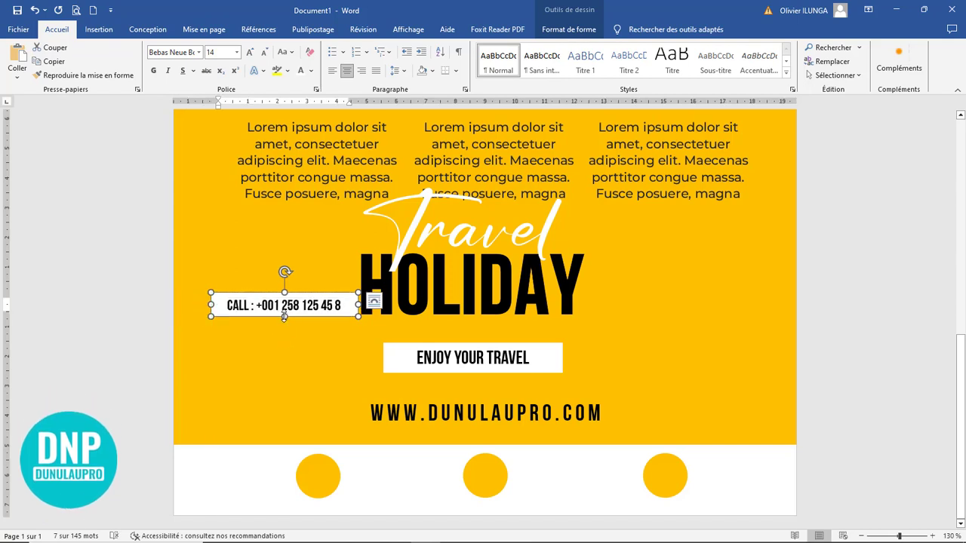
{"action": "left_click", "coordinate": [568, 28]}
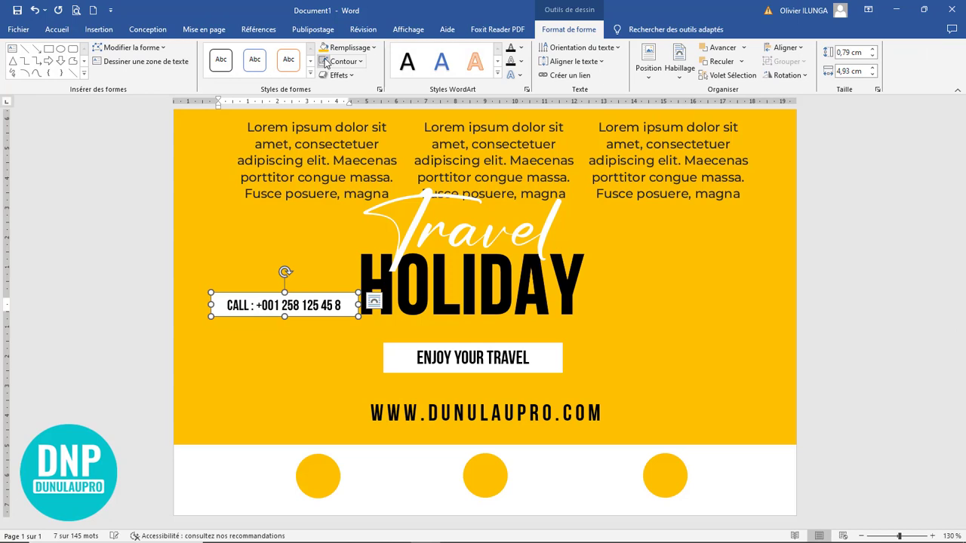
Step: Remove the CALL box's white fill and move it down to the footer
{"action": "left_click", "coordinate": [351, 47]}
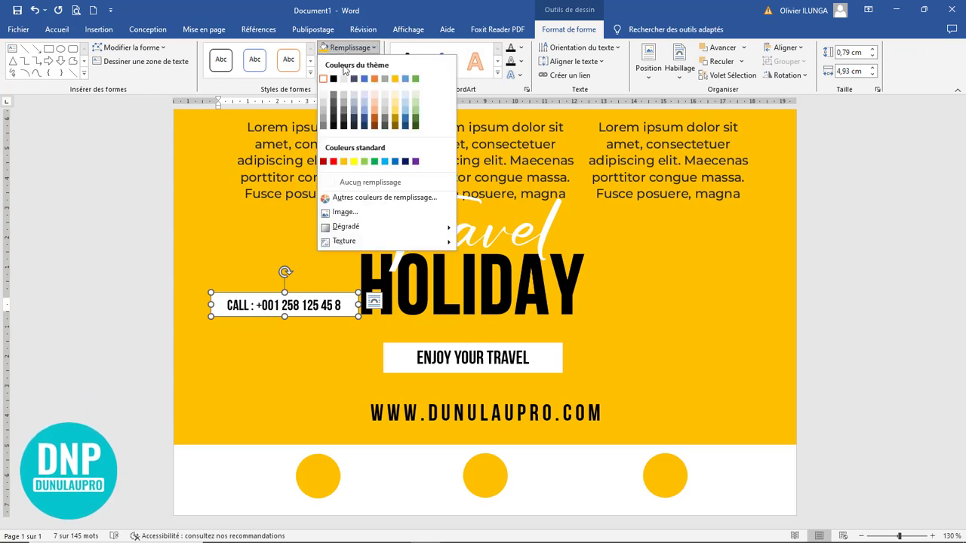
{"action": "left_click", "coordinate": [363, 185]}
{"action": "left_click_drag", "start_coordinate": [313, 299], "coordinate": [423, 464]}
Step: Shift the left circle further left and line up CALL and the other contact labels beside the circles
{"action": "left_click", "coordinate": [296, 475]}
{"action": "left_click_drag", "start_coordinate": [296, 475], "coordinate": [237, 474]}
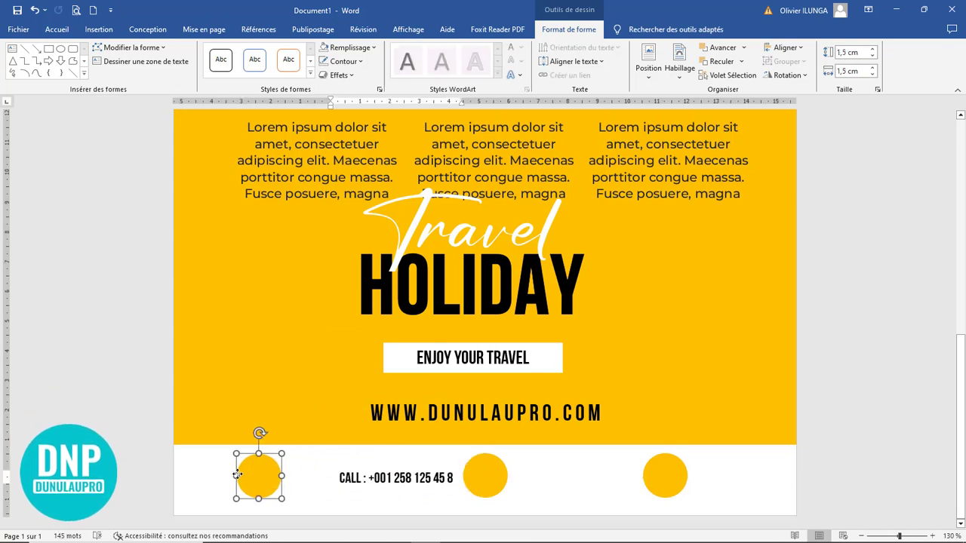
{"action": "left_click", "coordinate": [382, 464]}
{"action": "left_click_drag", "start_coordinate": [381, 464], "coordinate": [320, 465]}
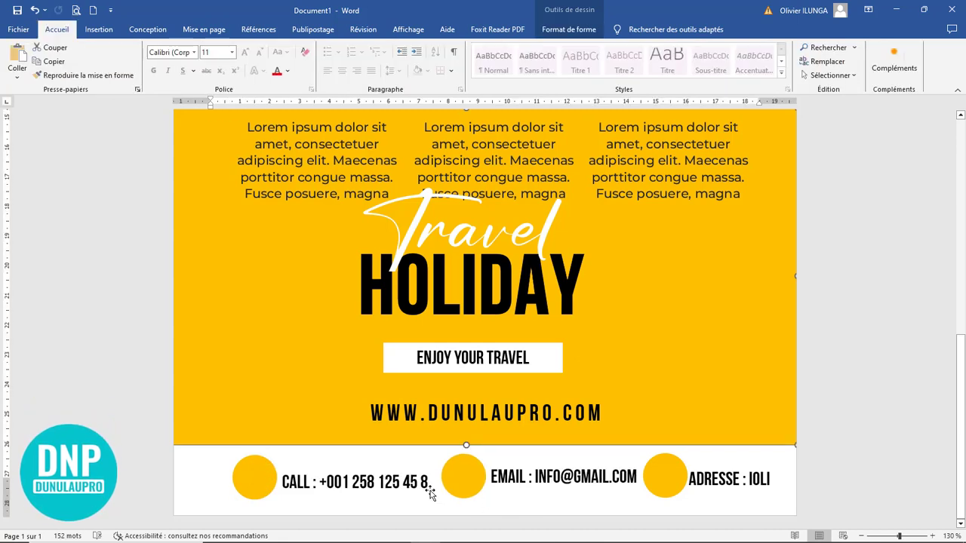
{"action": "left_click", "coordinate": [260, 481]}
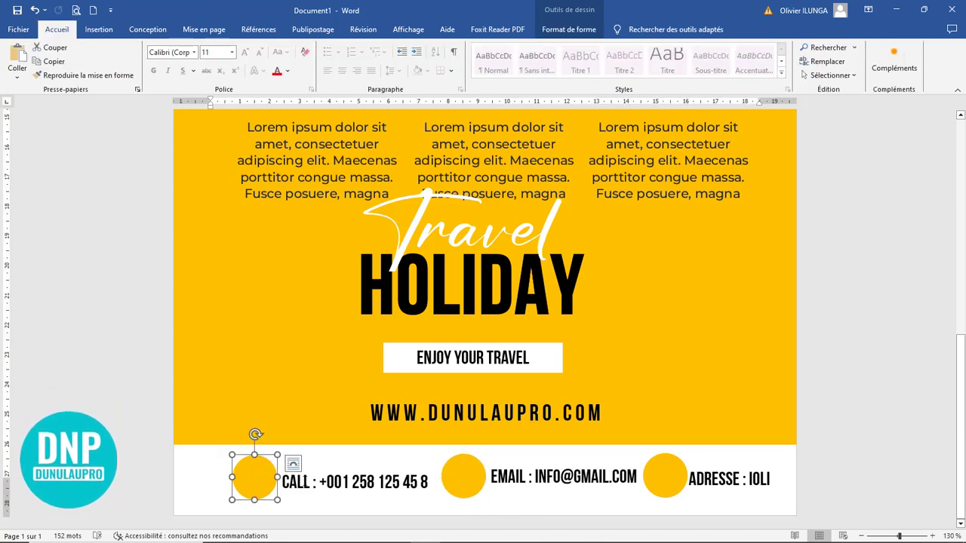
{"action": "left_click", "coordinate": [355, 481]}
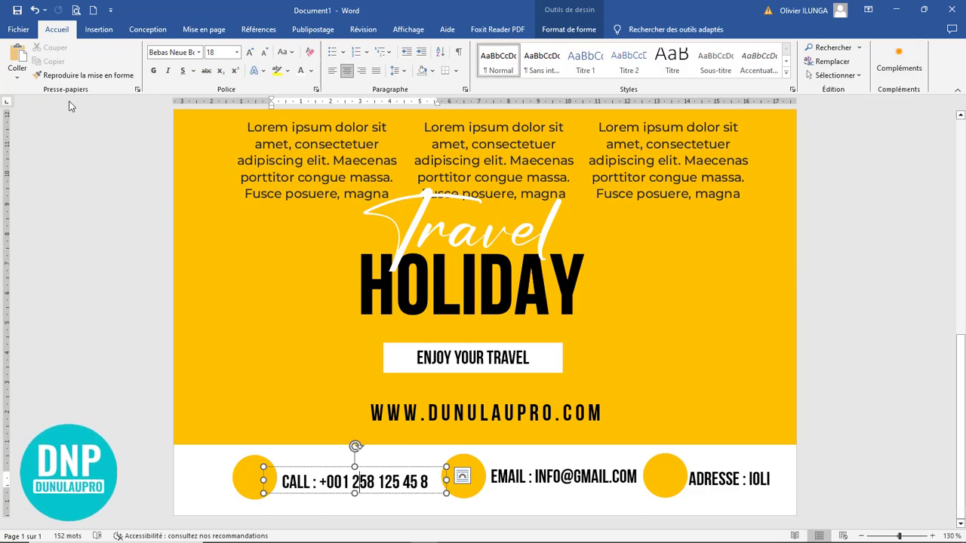
{"action": "left_click_drag", "start_coordinate": [462, 475], "coordinate": [536, 475]}
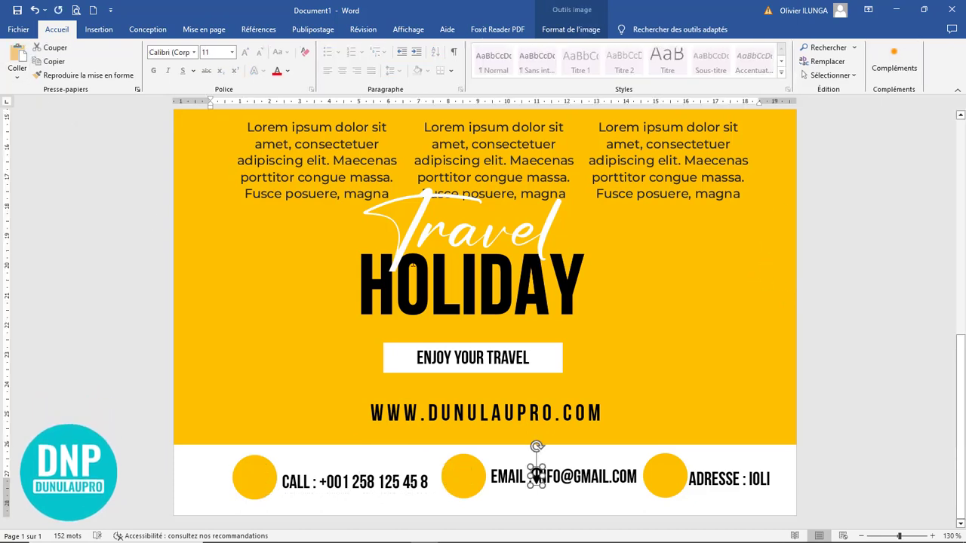
{"action": "left_click", "coordinate": [537, 476]}
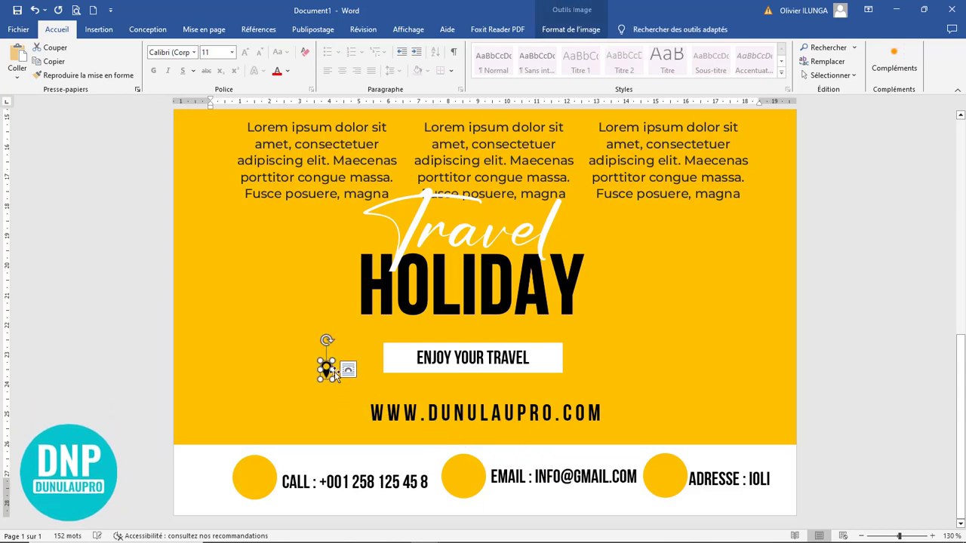
Step: Move the location-pin icon onto the third footer circle
{"action": "scroll", "coordinate": [502, 378], "scroll_direction": "up", "scroll_amount": 5}
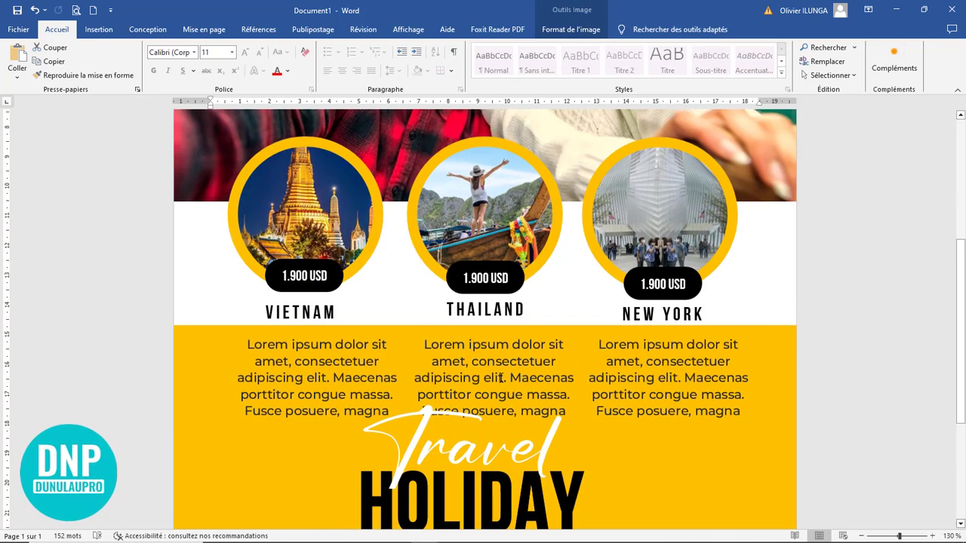
{"action": "scroll", "coordinate": [502, 377], "scroll_direction": "down", "scroll_amount": 5}
{"action": "left_click", "coordinate": [326, 368]}
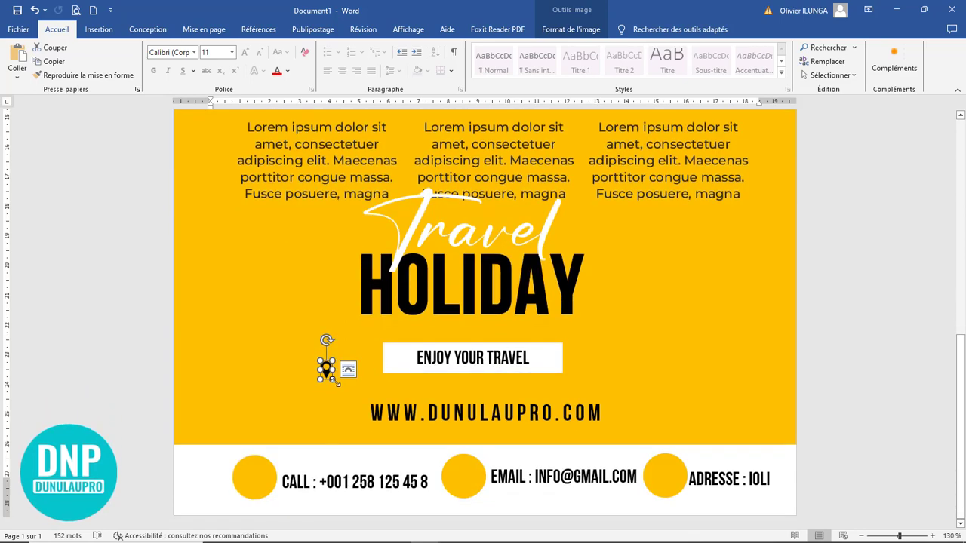
{"action": "left_click", "coordinate": [336, 378]}
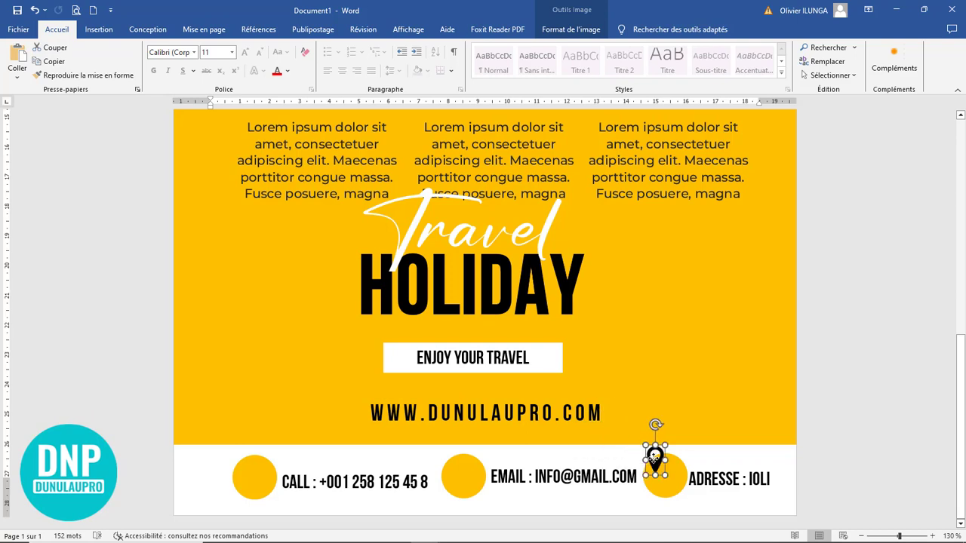
{"action": "left_click_drag", "start_coordinate": [654, 457], "coordinate": [664, 471]}
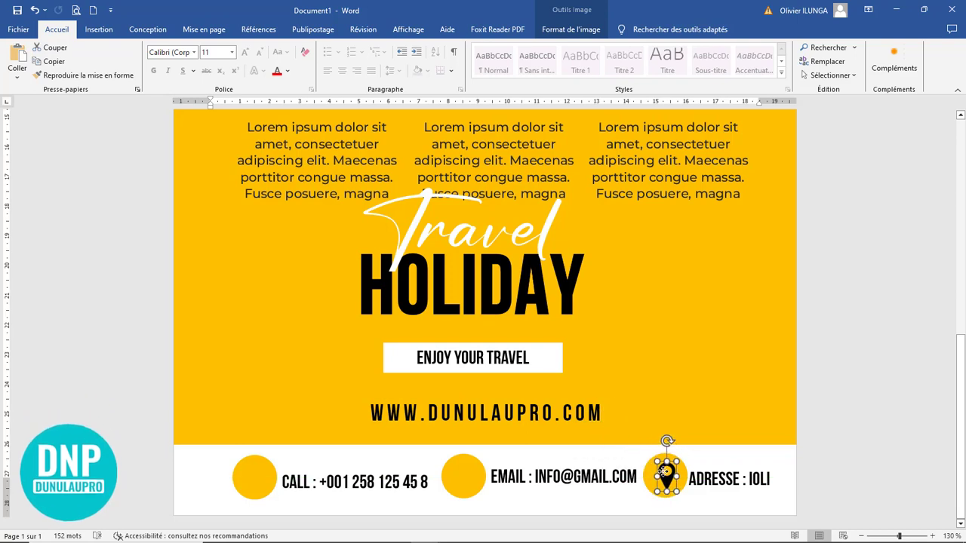
Step: Remove the placeholder word so the label reads just 'ADRESSE :'
{"action": "left_click", "coordinate": [704, 408]}
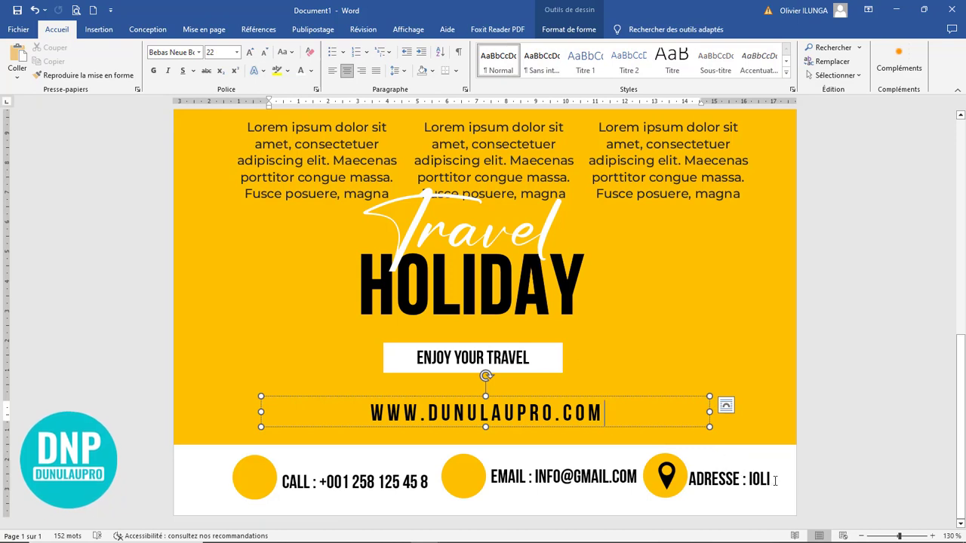
{"action": "left_click", "coordinate": [709, 481]}
{"action": "key", "text": "ctrl+z"}
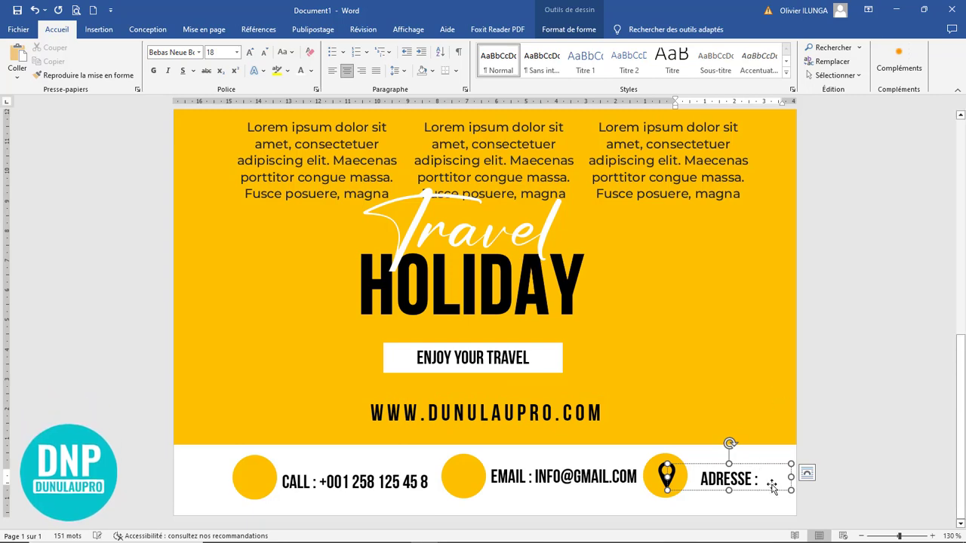
Step: Paste an envelope icon, shrink it and fit it onto the middle EMAIL circle
{"action": "scroll", "coordinate": [419, 405], "scroll_direction": "up", "scroll_amount": 4}
{"action": "scroll", "coordinate": [418, 406], "scroll_direction": "down", "scroll_amount": 3}
{"action": "left_click", "coordinate": [364, 431]}
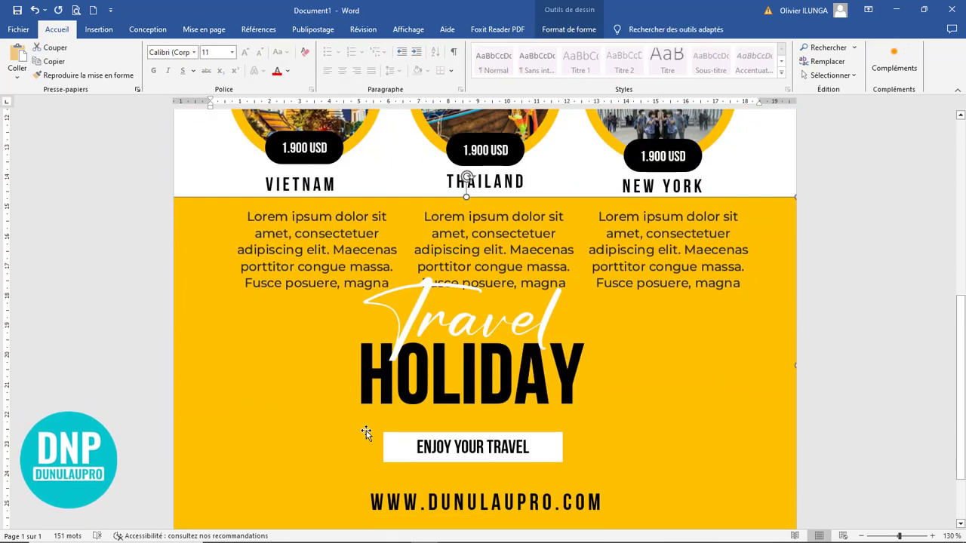
{"action": "left_click", "coordinate": [17, 54]}
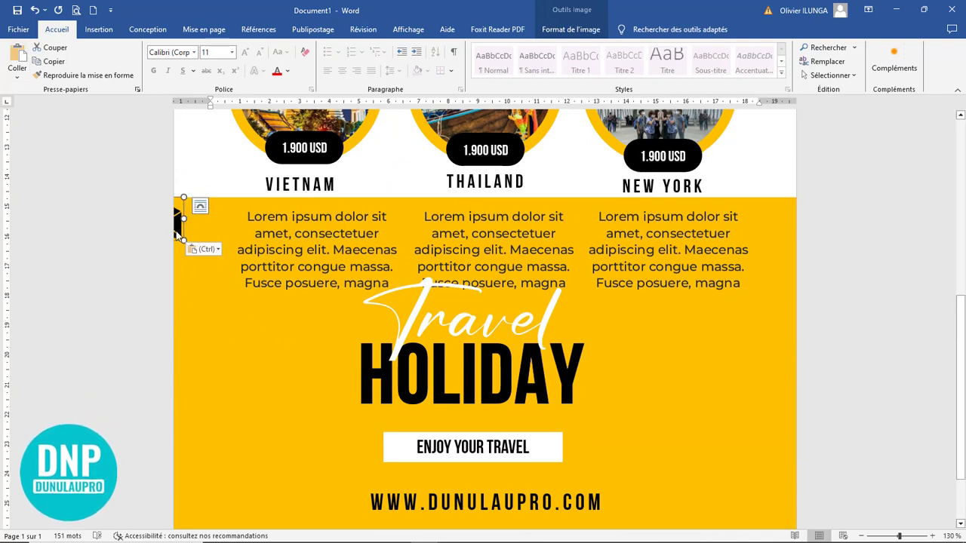
{"action": "left_click_drag", "start_coordinate": [180, 225], "coordinate": [316, 476]}
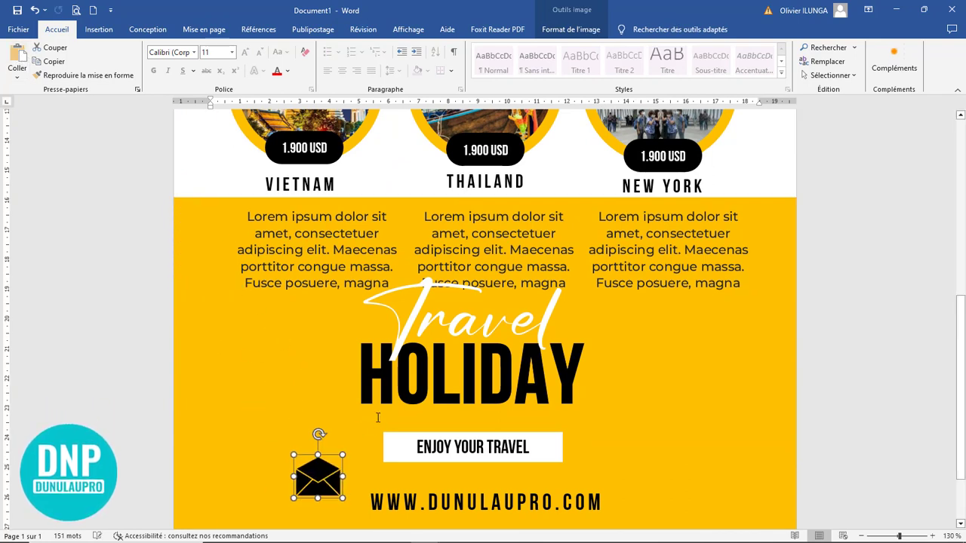
{"action": "scroll", "coordinate": [331, 310], "scroll_direction": "down", "scroll_amount": 2}
{"action": "left_click_drag", "start_coordinate": [342, 365], "coordinate": [324, 383]}
{"action": "left_click_drag", "start_coordinate": [396, 441], "coordinate": [460, 464]}
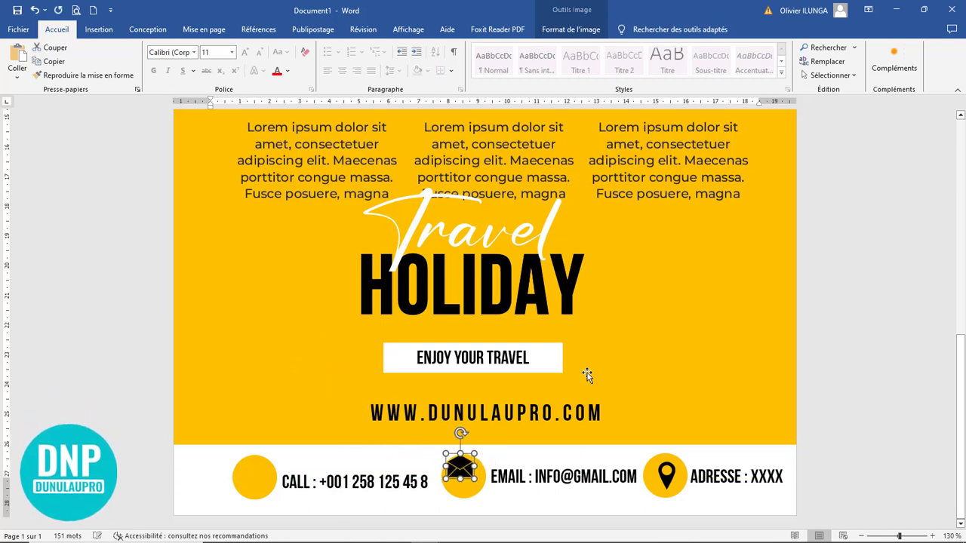
{"action": "key", "text": "ctrl+Down"}
{"action": "key", "text": "ctrl+Down"}
{"action": "key", "text": "ctrl+Down"}
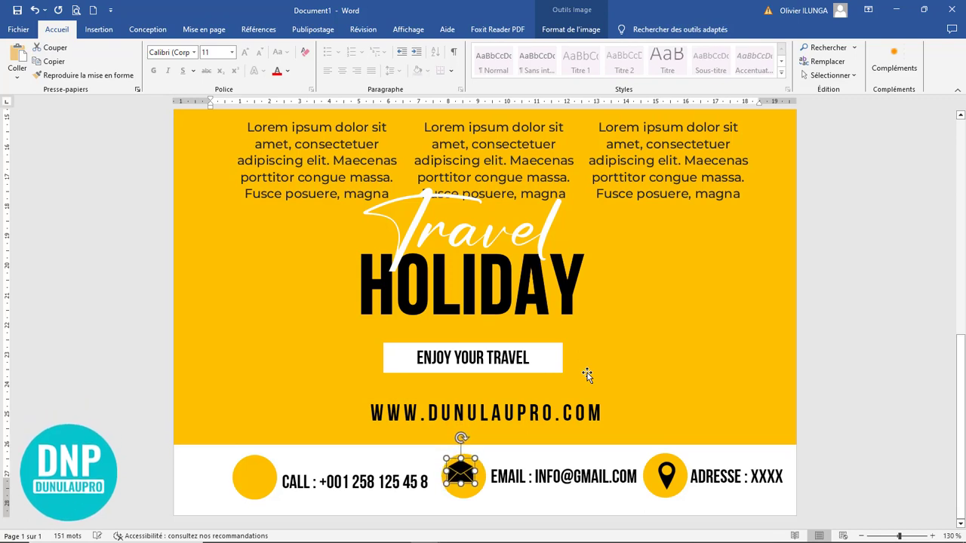
{"action": "key", "text": "ctrl+Left"}
{"action": "key", "text": "ctrl+Left"}
{"action": "key", "text": "ctrl+Left"}
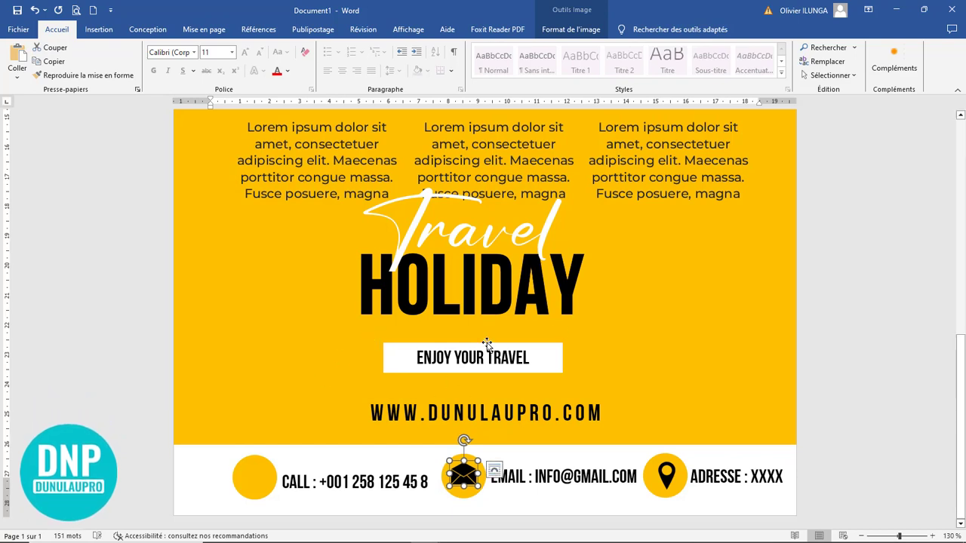
Step: Paste a phone icon onto the left CALL circle and zoom out to see the page
{"action": "key", "text": "ctrl+v"}
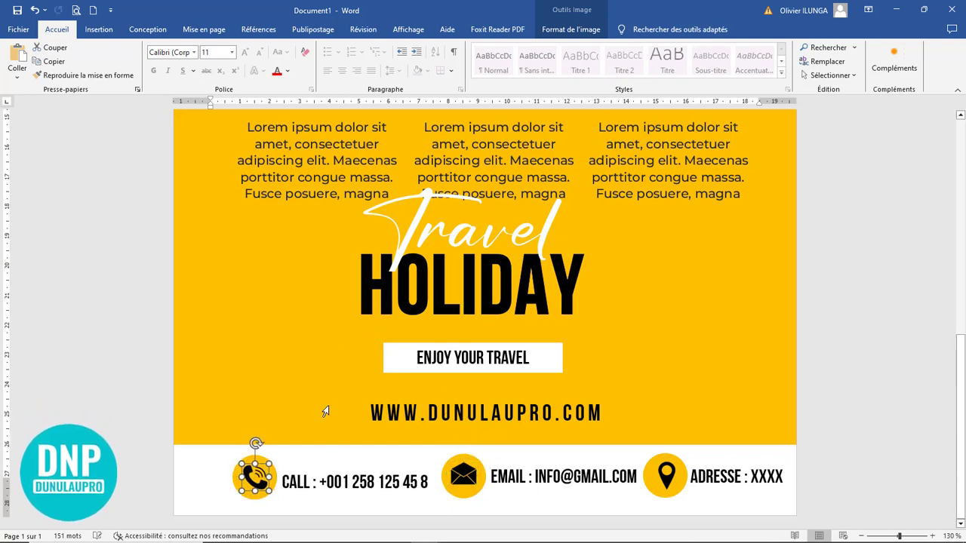
{"action": "right_click", "coordinate": [325, 411]}
{"action": "left_click", "coordinate": [409, 481]}
{"action": "left_click", "coordinate": [647, 381]}
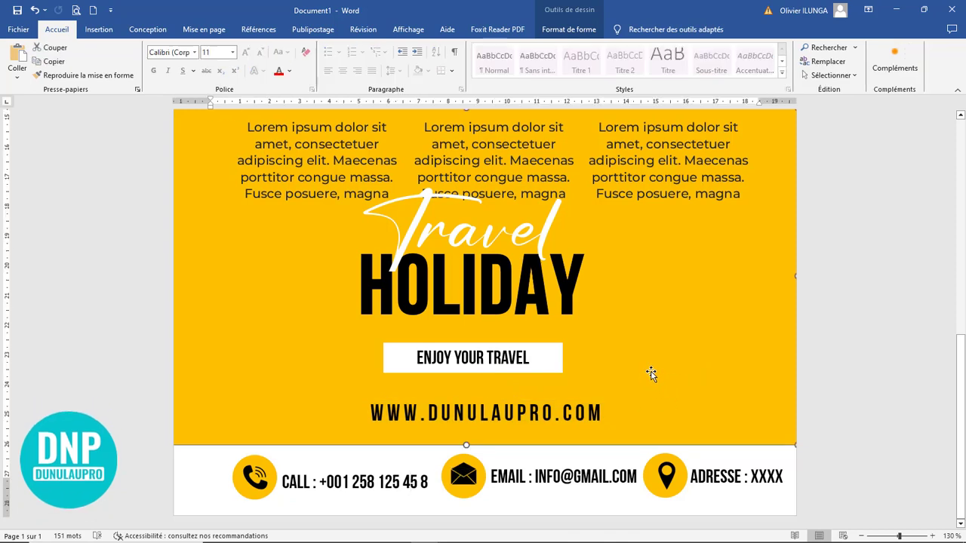
{"action": "scroll", "coordinate": [651, 377], "scroll_direction": "down", "scroll_amount": 9}
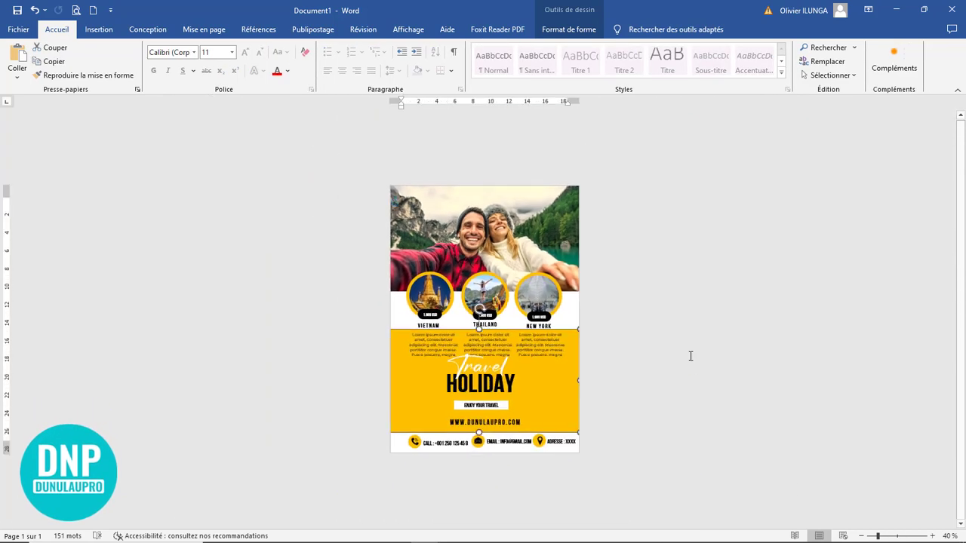
Step: Show the full flyer page with the ribbon collapsed for a final review
{"action": "scroll", "coordinate": [699, 349], "scroll_direction": "up", "scroll_amount": 2}
{"action": "left_click", "coordinate": [699, 349]}
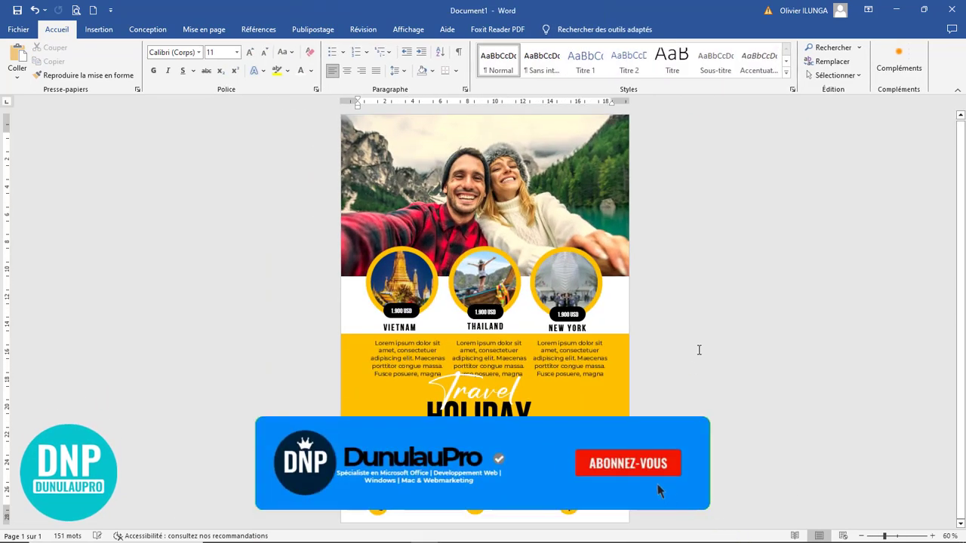
{"action": "left_click", "coordinate": [957, 89]}
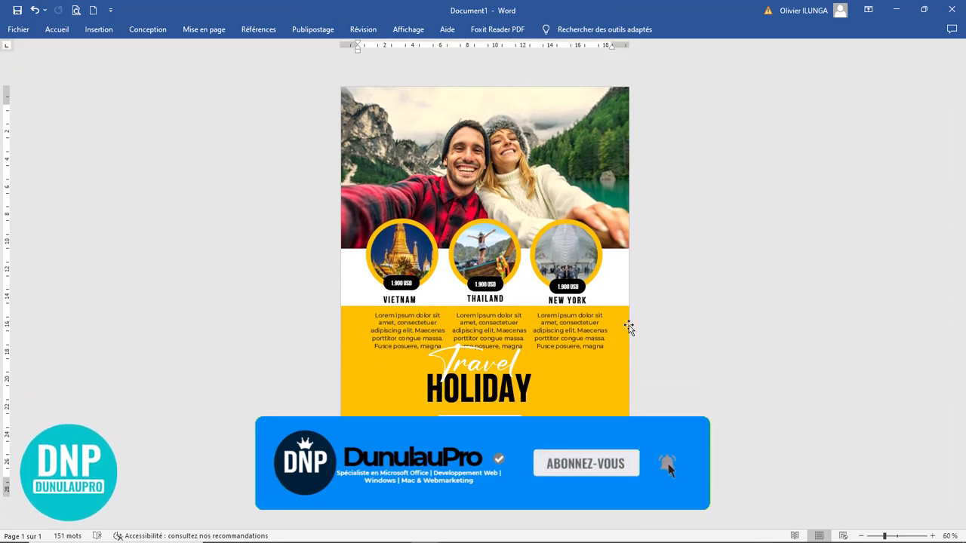
{"action": "scroll", "coordinate": [699, 297], "scroll_direction": "up", "scroll_amount": 1, "text": "ctrl"}
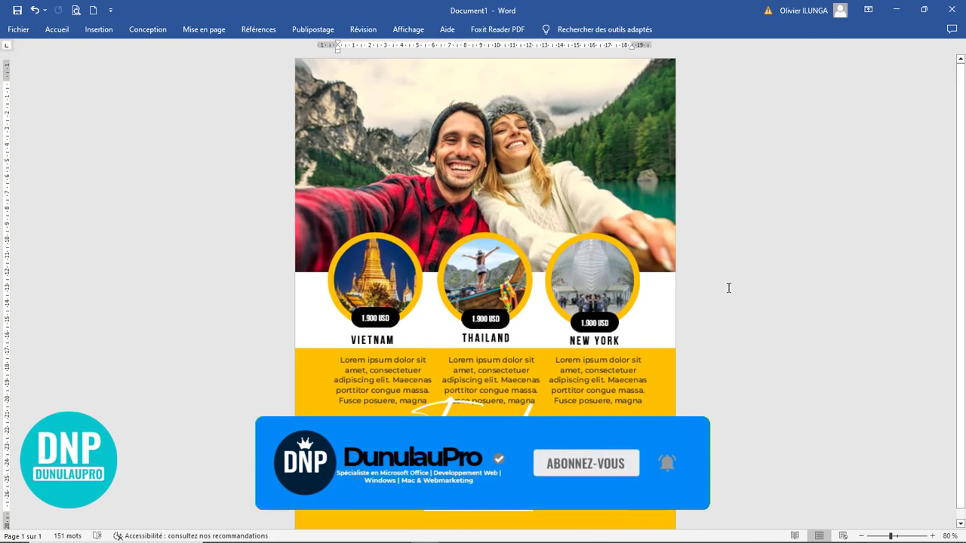